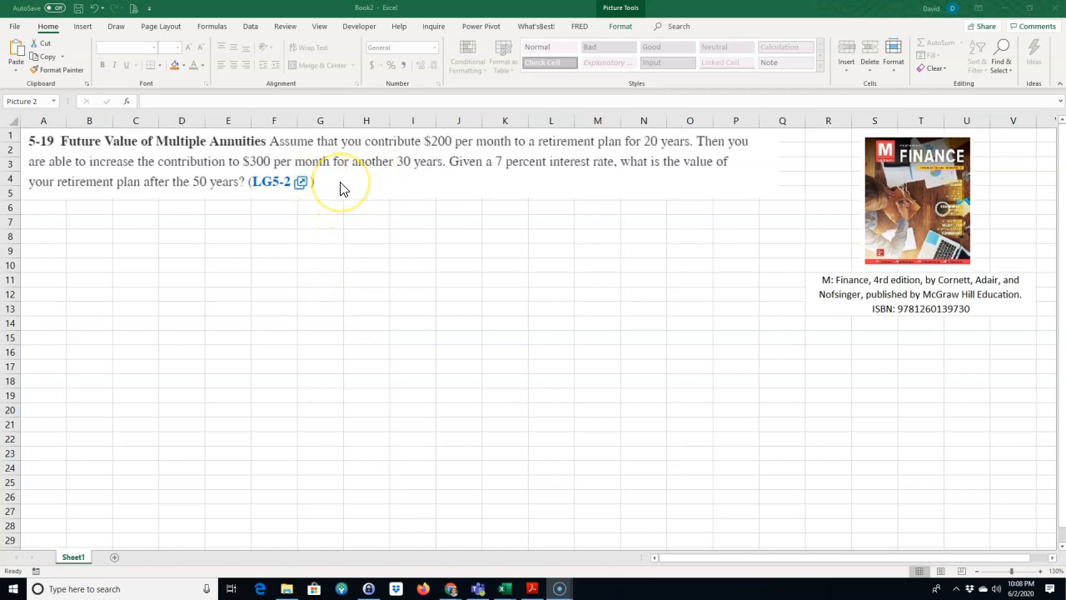
Step: Move the textbook cover picture over the empty cells and return it above its caption
{"action": "left_click", "coordinate": [876, 218]}
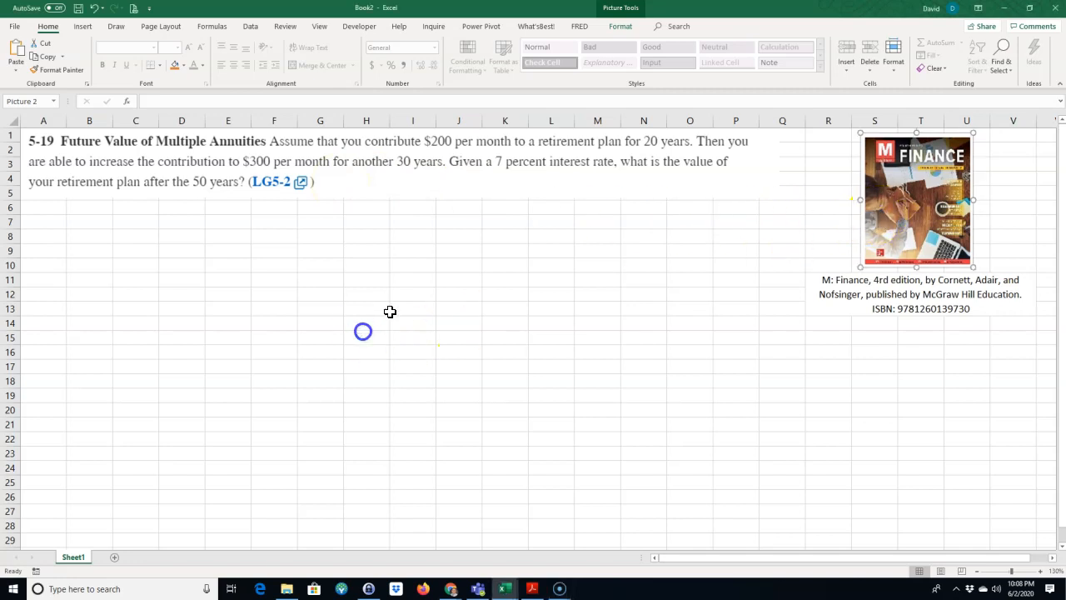
{"action": "left_click_drag", "start_coordinate": [888, 200], "coordinate": [257, 348]}
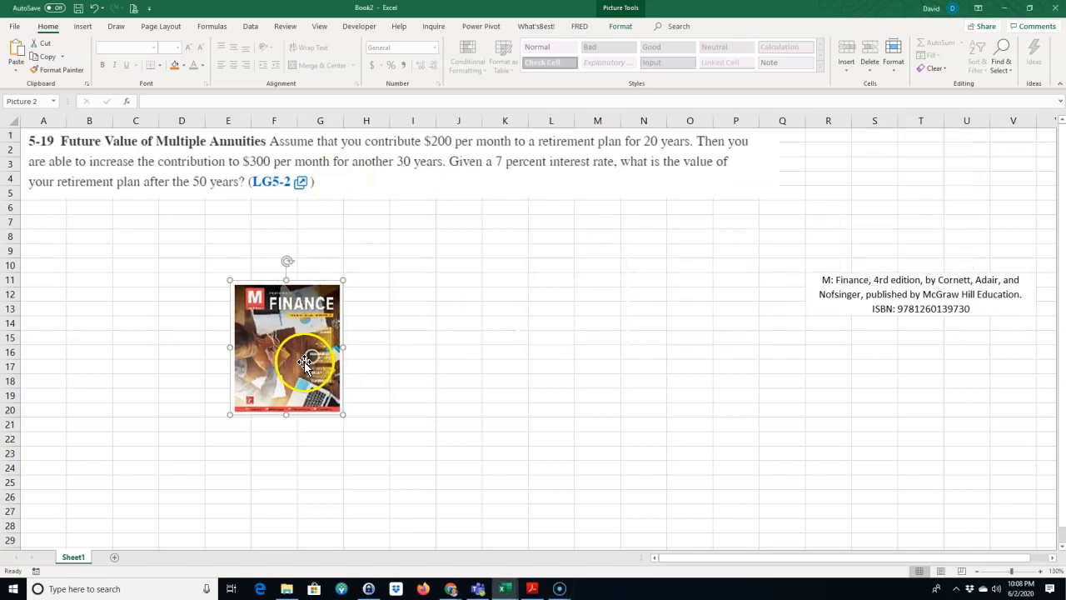
{"action": "left_click_drag", "start_coordinate": [345, 348], "coordinate": [958, 196]}
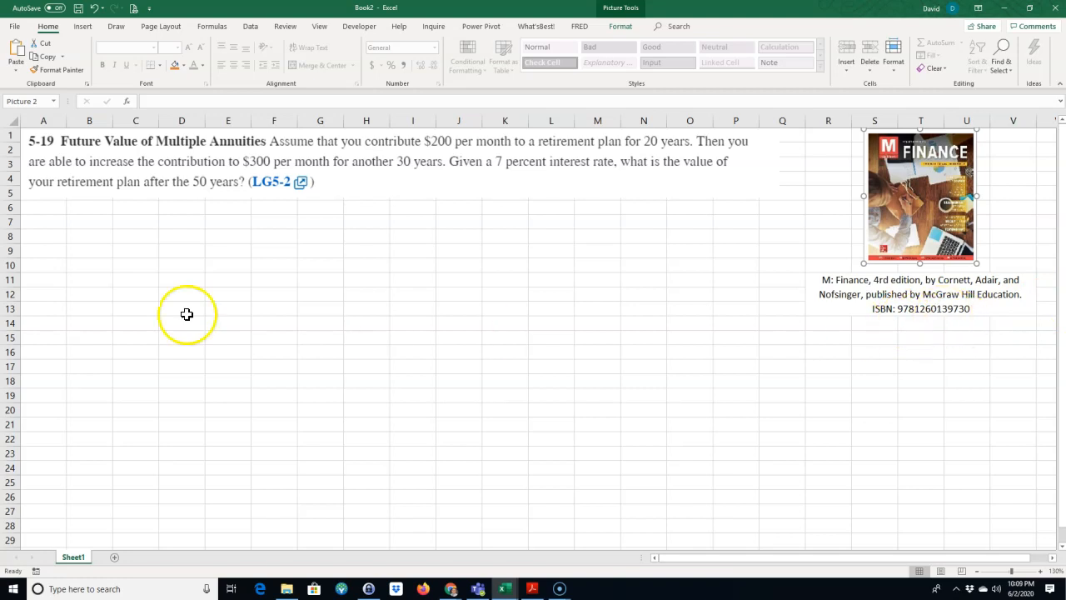
{"action": "left_click", "coordinate": [261, 305]}
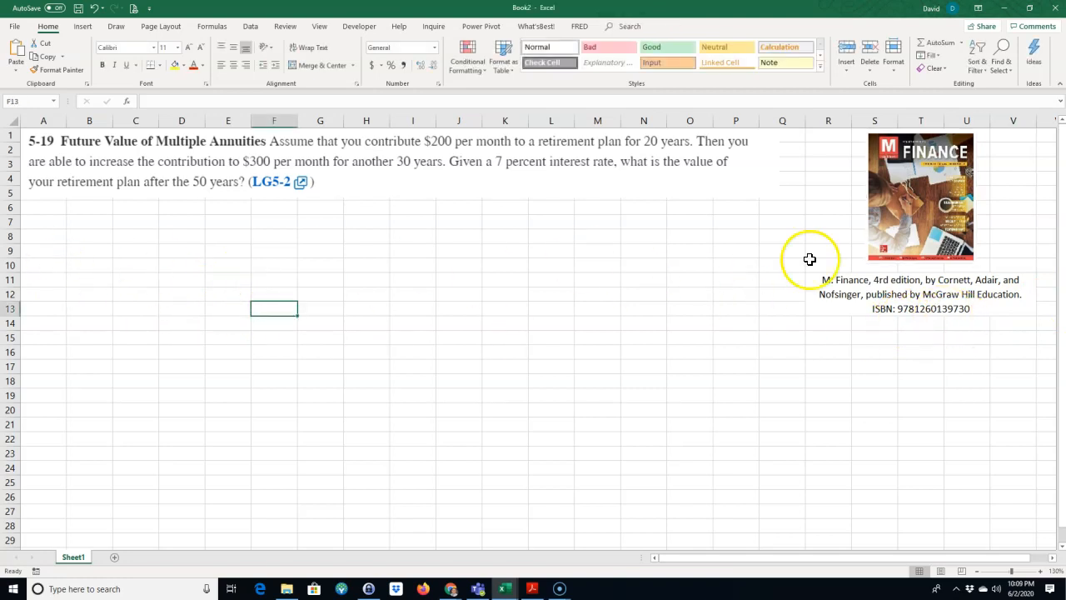
{"action": "left_click", "coordinate": [876, 242]}
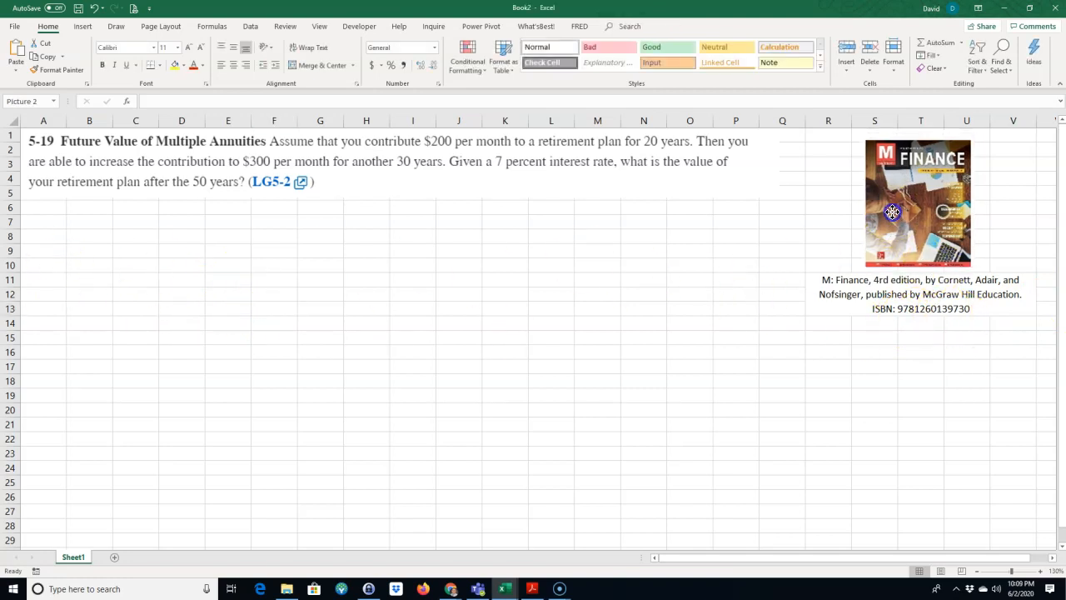
{"action": "left_click", "coordinate": [575, 252]}
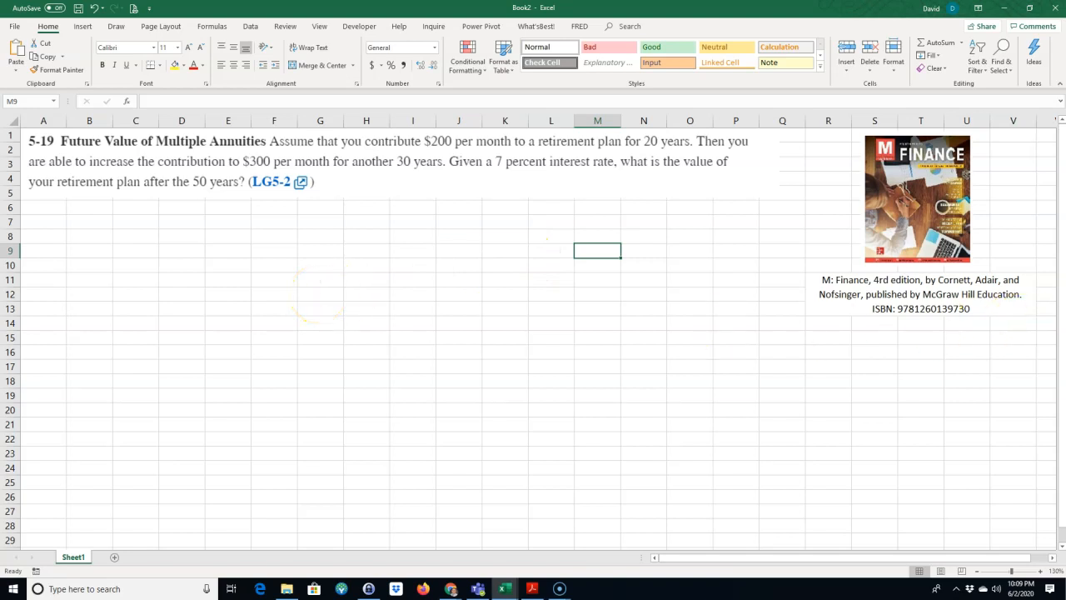
{"action": "key", "text": "alt+Tab"}
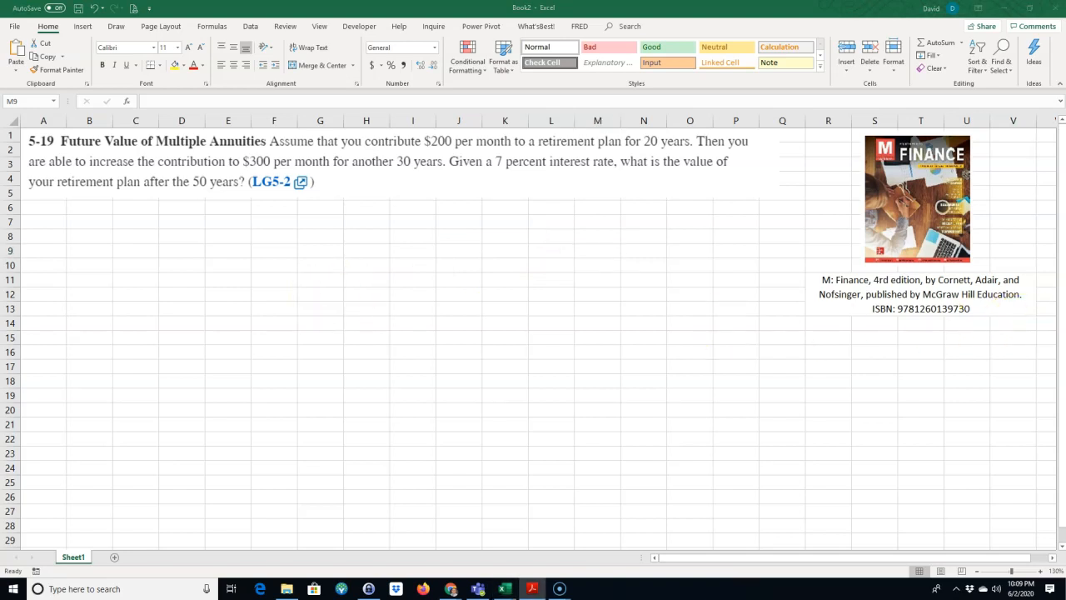
{"action": "left_click", "coordinate": [62, 240]}
{"action": "left_click", "coordinate": [51, 206]}
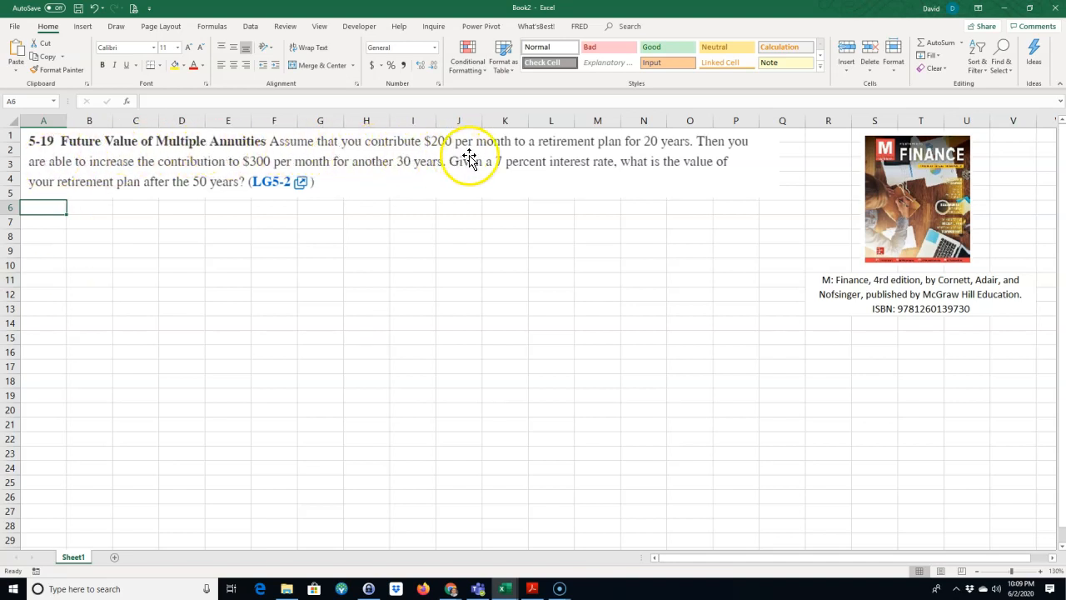
{"action": "left_click_drag", "start_coordinate": [631, 152], "coordinate": [630, 160]}
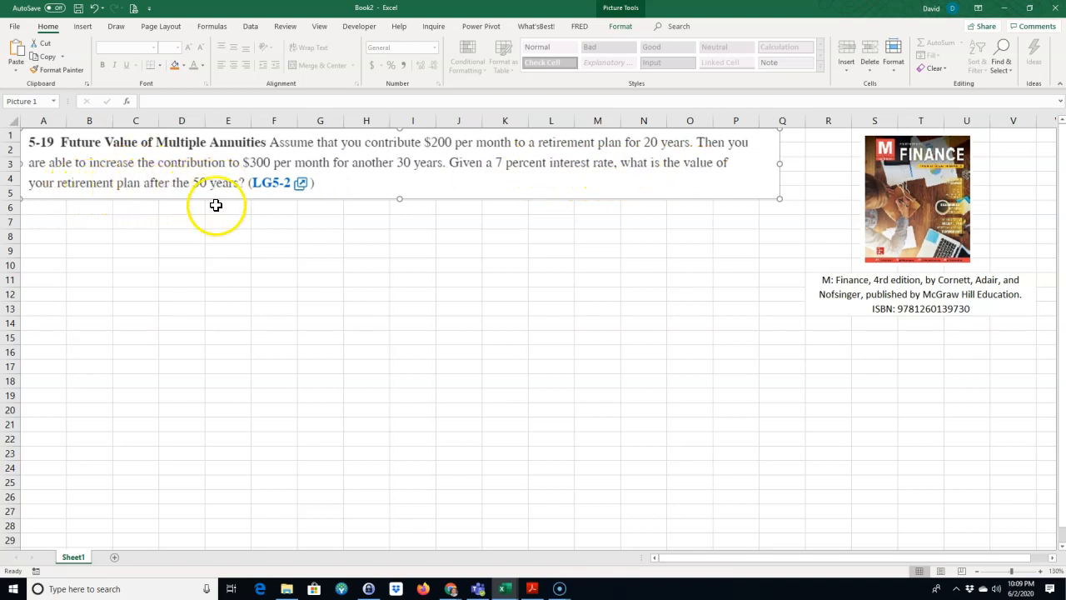
{"action": "left_click", "coordinate": [147, 275]}
Step: Enter the heading "Given:" in A6 and make it bold and underlined
{"action": "left_click", "coordinate": [43, 208]}
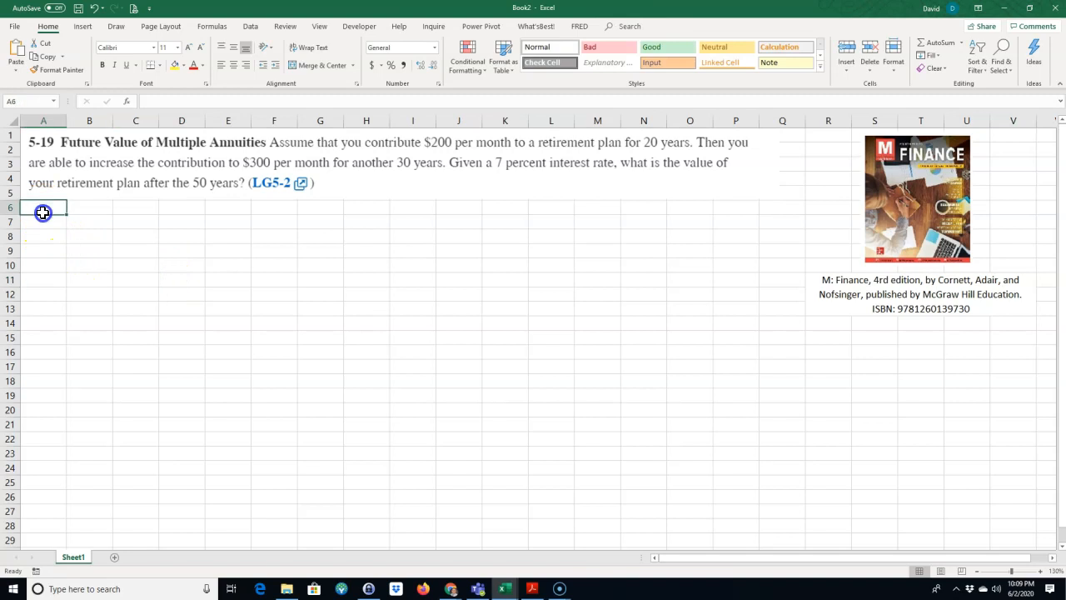
{"action": "type", "text": "G"}
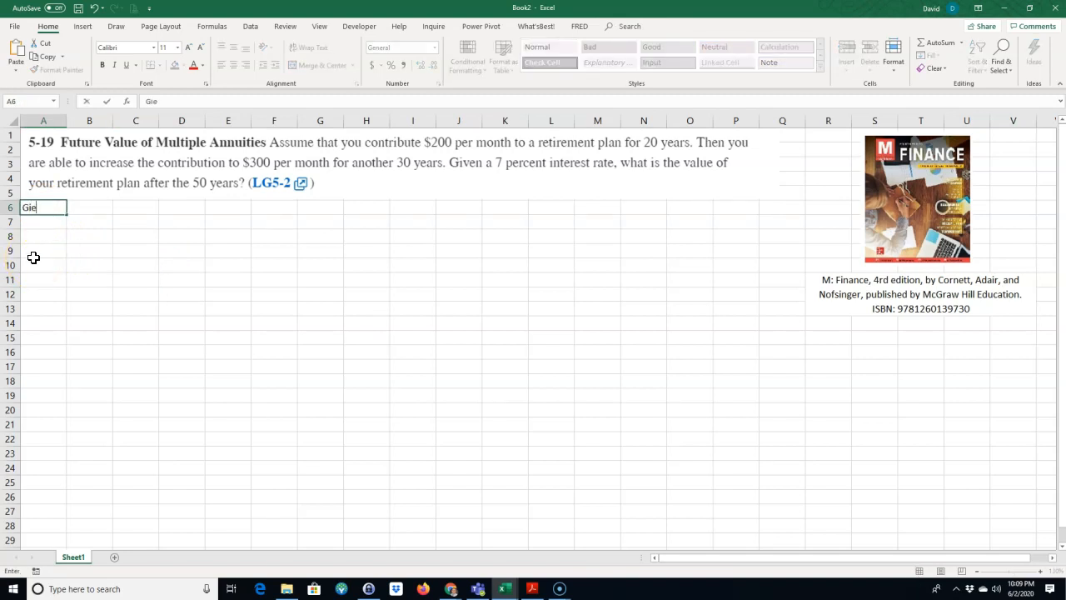
{"action": "type", "text": "iven:"}
{"action": "key", "text": "Return"}
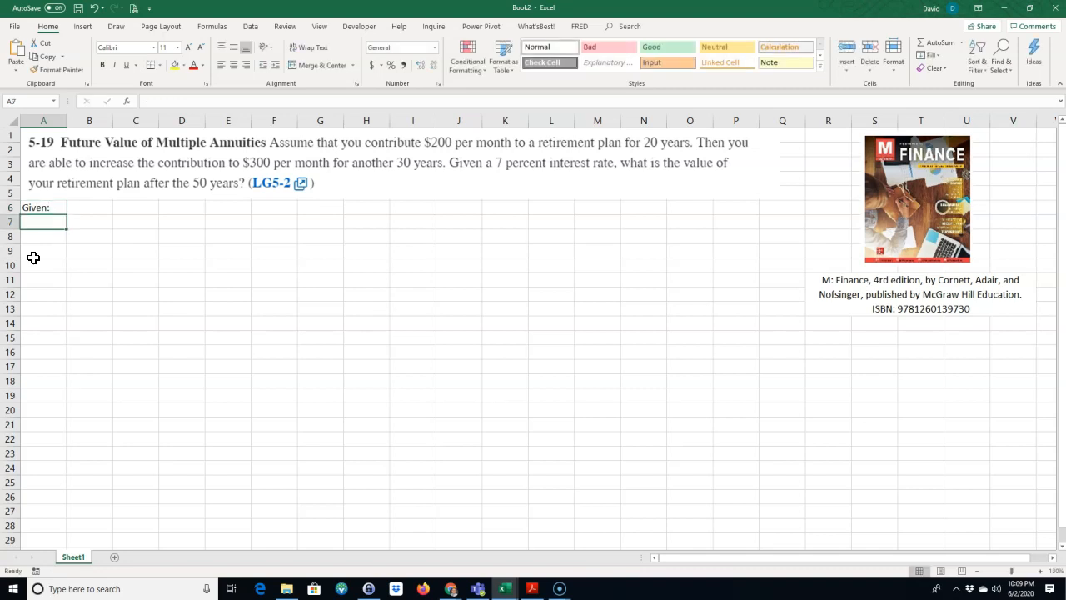
{"action": "left_click", "coordinate": [36, 208]}
{"action": "left_click", "coordinate": [105, 65]}
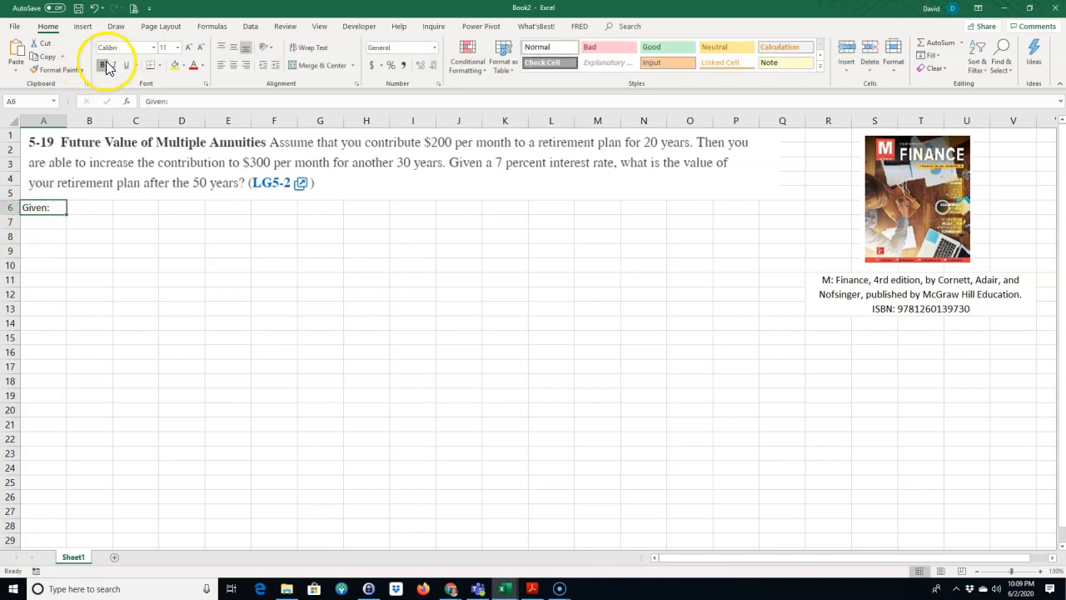
{"action": "left_click", "coordinate": [126, 65]}
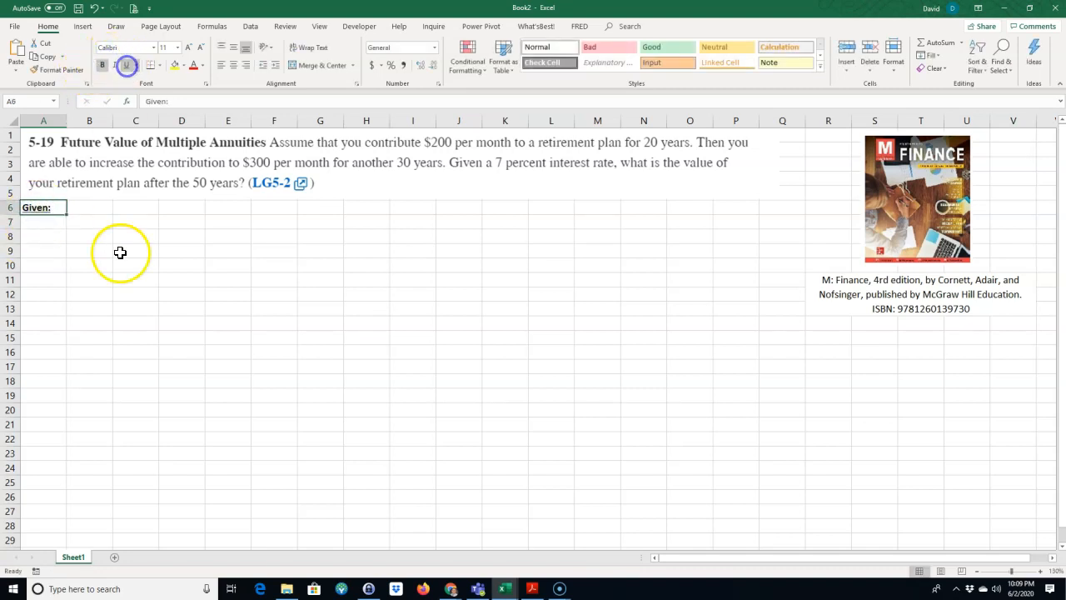
Step: List the variable labels N, r, PV, PMT and FV in cells A7 through A11
{"action": "left_click", "coordinate": [1040, 571]}
{"action": "left_click", "coordinate": [1041, 571]}
{"action": "left_click", "coordinate": [1040, 572]}
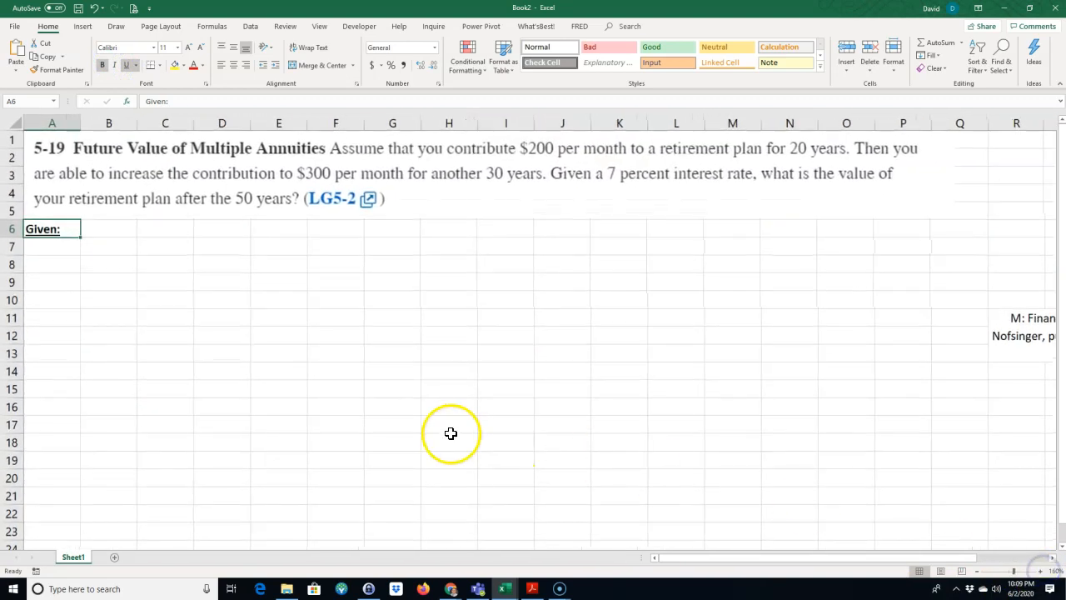
{"action": "left_click", "coordinate": [46, 248]}
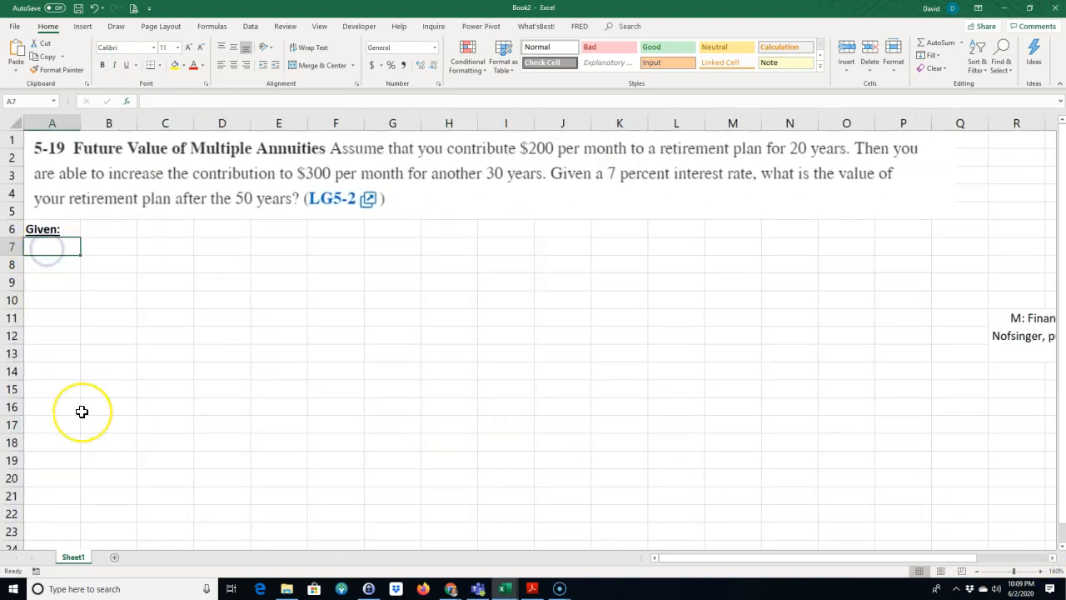
{"action": "type", "text": "N"}
{"action": "key", "text": "Return"}
{"action": "type", "text": "r"}
{"action": "key", "text": "Return"}
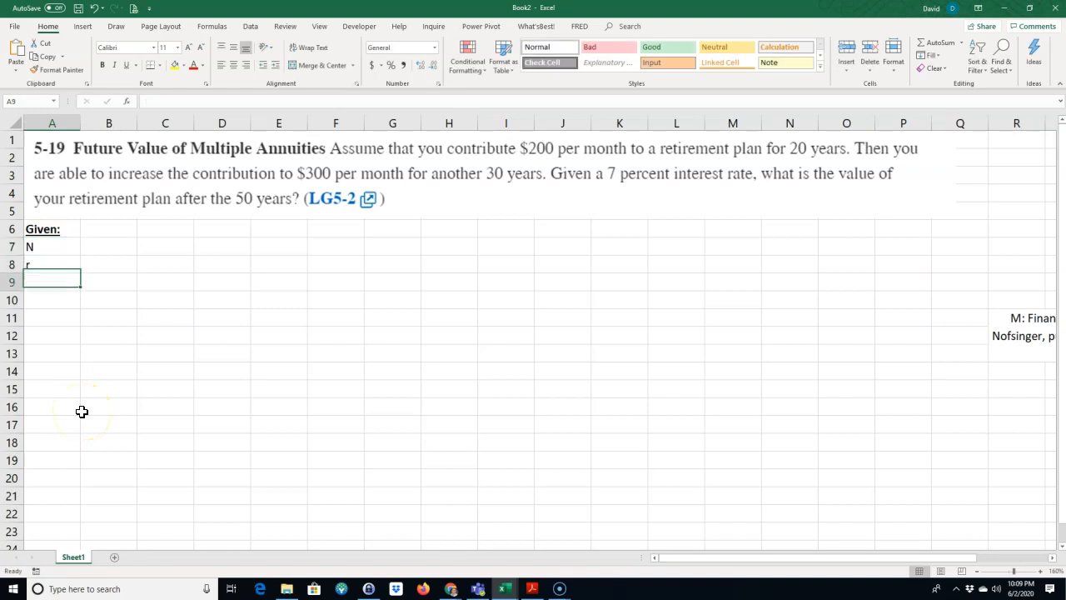
{"action": "type", "text": "PV"}
{"action": "key", "text": "Return"}
{"action": "type", "text": "PPMT"}
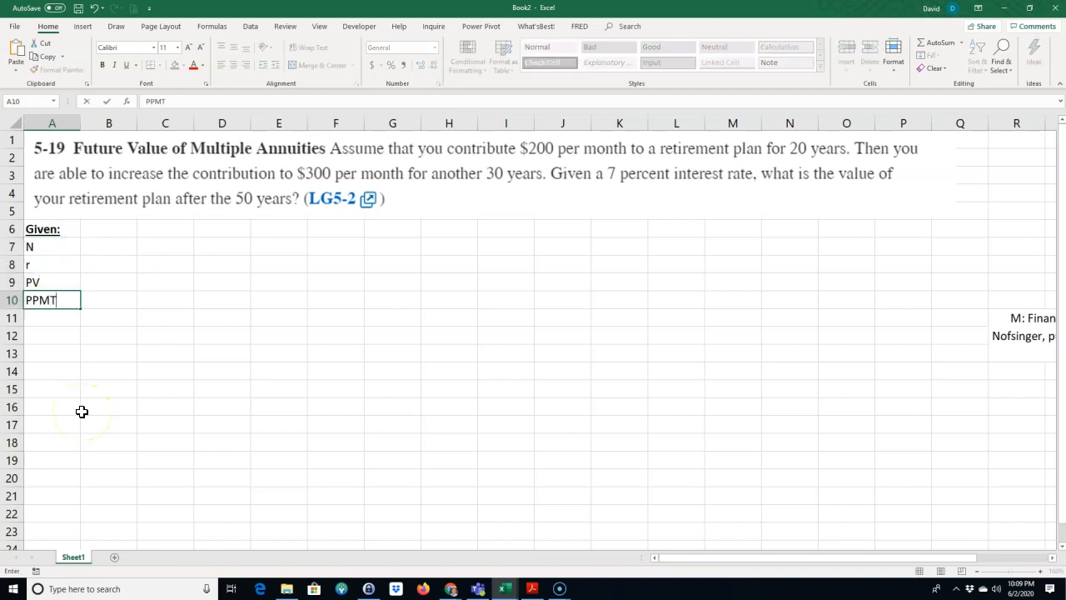
{"action": "type", "text": "T"}
{"action": "key", "text": "Return"}
{"action": "type", "text": "FV"}
{"action": "key", "text": "Up"}
{"action": "key", "text": "Up"}
{"action": "key", "text": "Up"}
{"action": "key", "text": "Up"}
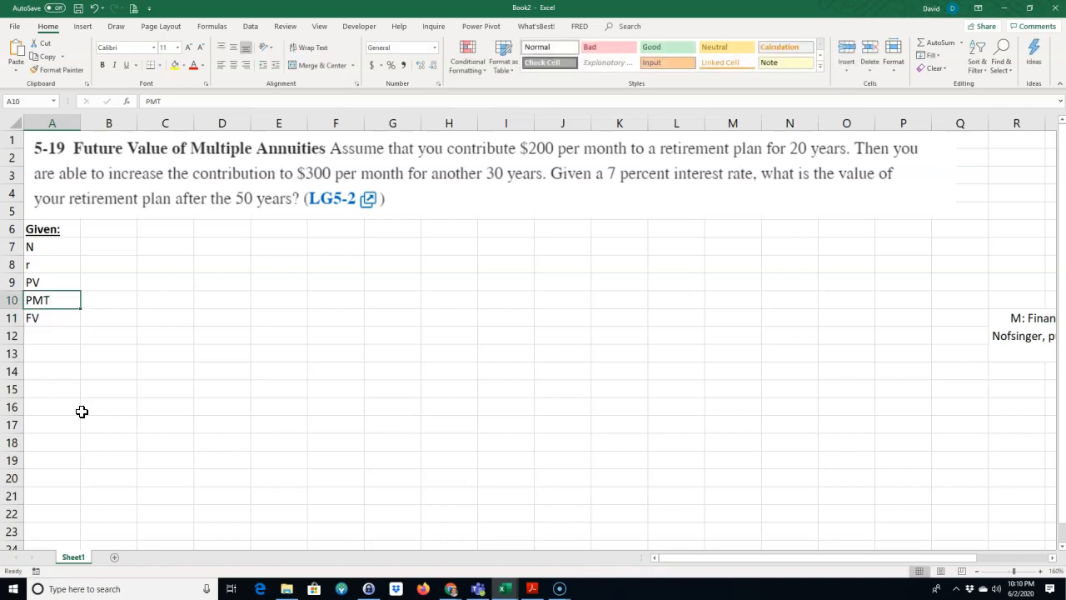
Step: Enter 20 as the N value in B7 with the unit "years" in C7
{"action": "key", "text": "Down"}
{"action": "key", "text": "Down"}
{"action": "key", "text": "Down"}
{"action": "key", "text": "Down"}
{"action": "key", "text": "Up"}
{"action": "key", "text": "Up"}
{"action": "key", "text": "Up"}
{"action": "key", "text": "Up"}
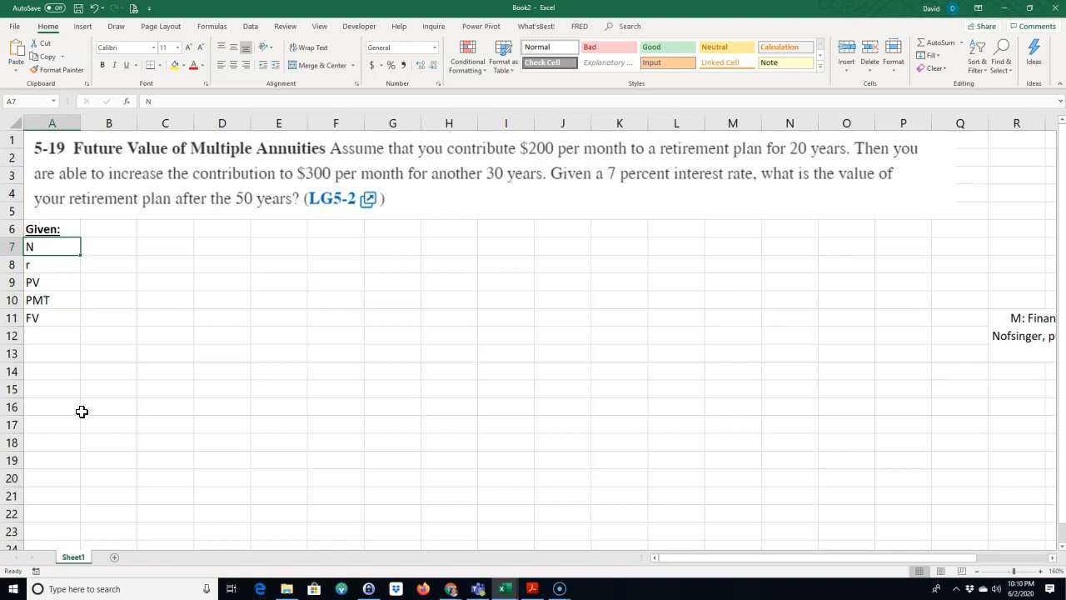
{"action": "key", "text": "Right"}
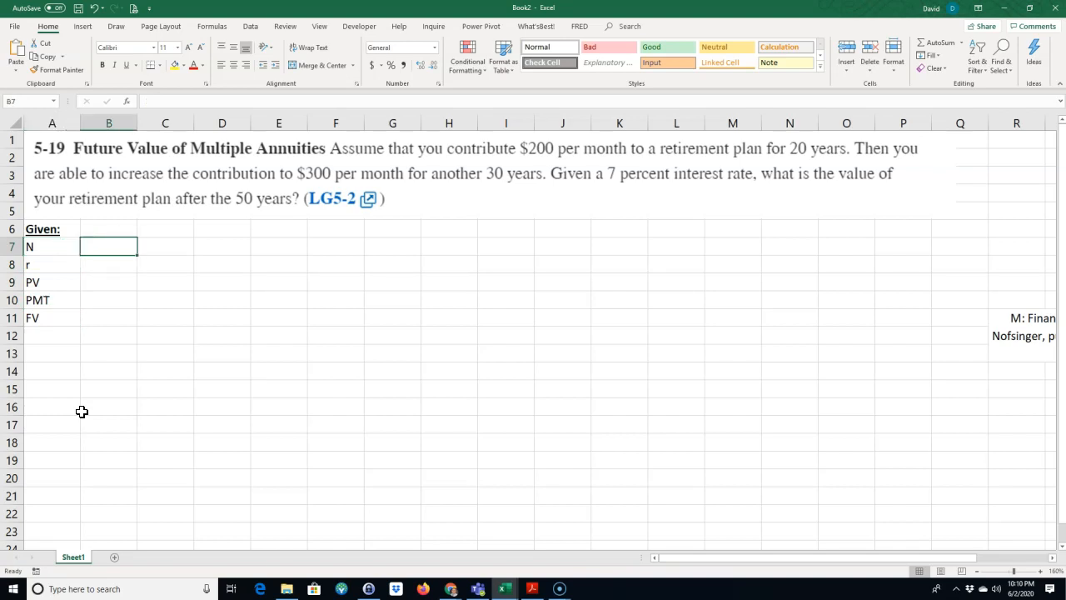
{"action": "type", "text": "2"}
{"action": "key", "text": "Right"}
{"action": "type", "text": "year"}
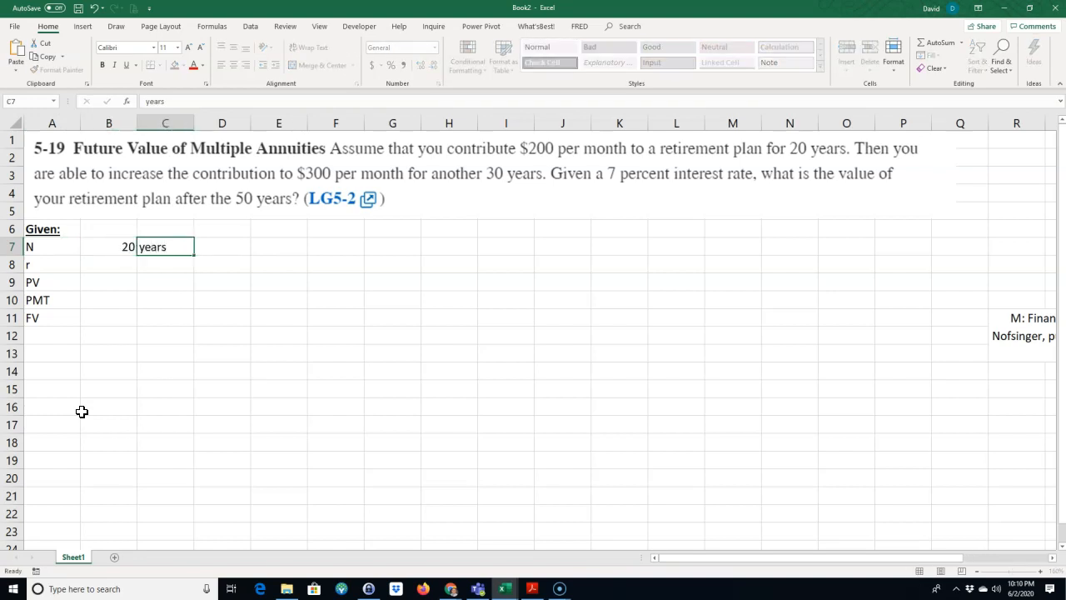
{"action": "key", "text": "Return"}
Step: Enter 7% as the r value in B8 and label it "APR" in C8
{"action": "type", "text": "7"}
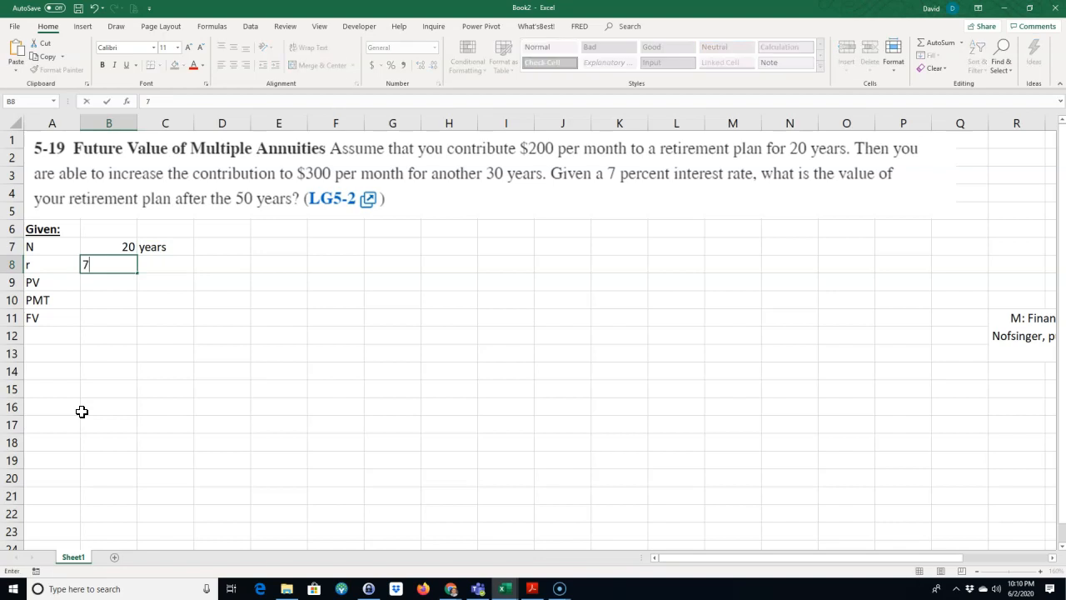
{"action": "type", "text": "%"}
{"action": "key", "text": "Return"}
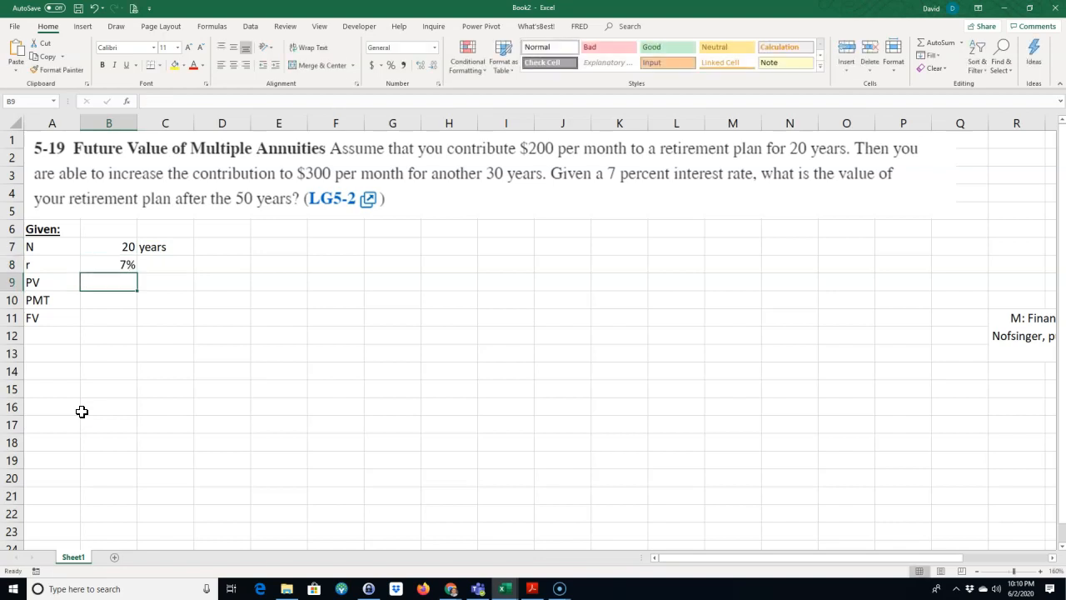
{"action": "key", "text": "Up"}
{"action": "key", "text": "Right"}
{"action": "key", "text": "Down"}
{"action": "type", "text": "A"}
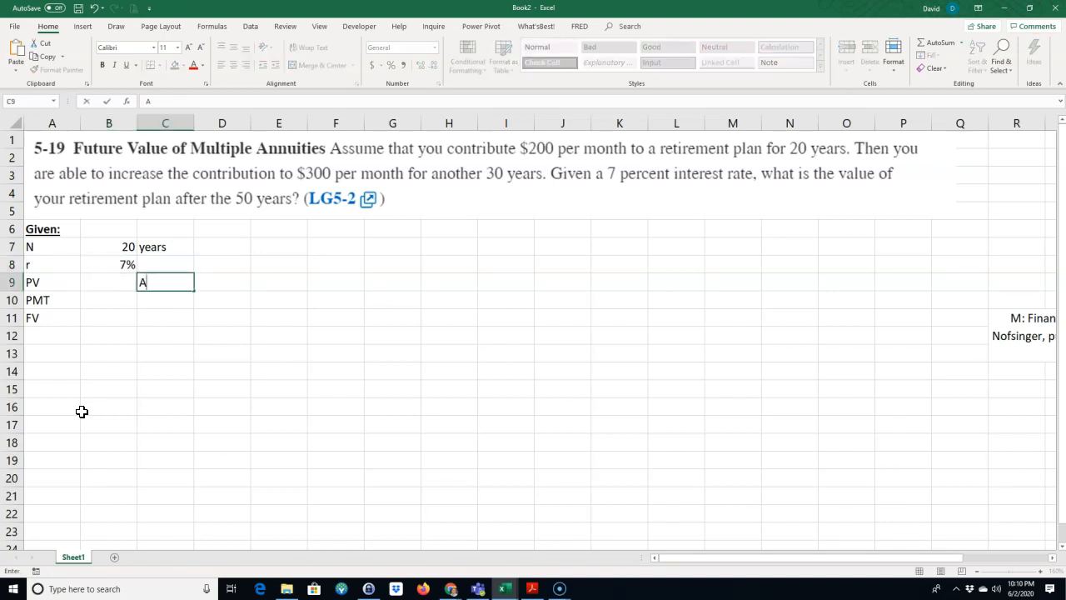
{"action": "key", "text": "Up"}
{"action": "type", "text": "APR"}
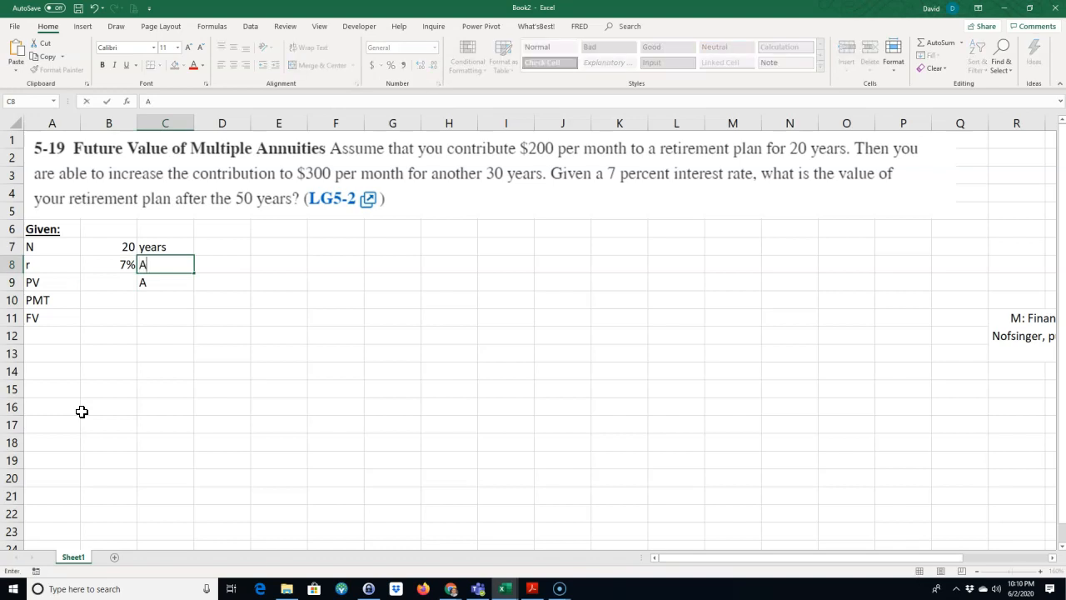
{"action": "key", "text": "Up"}
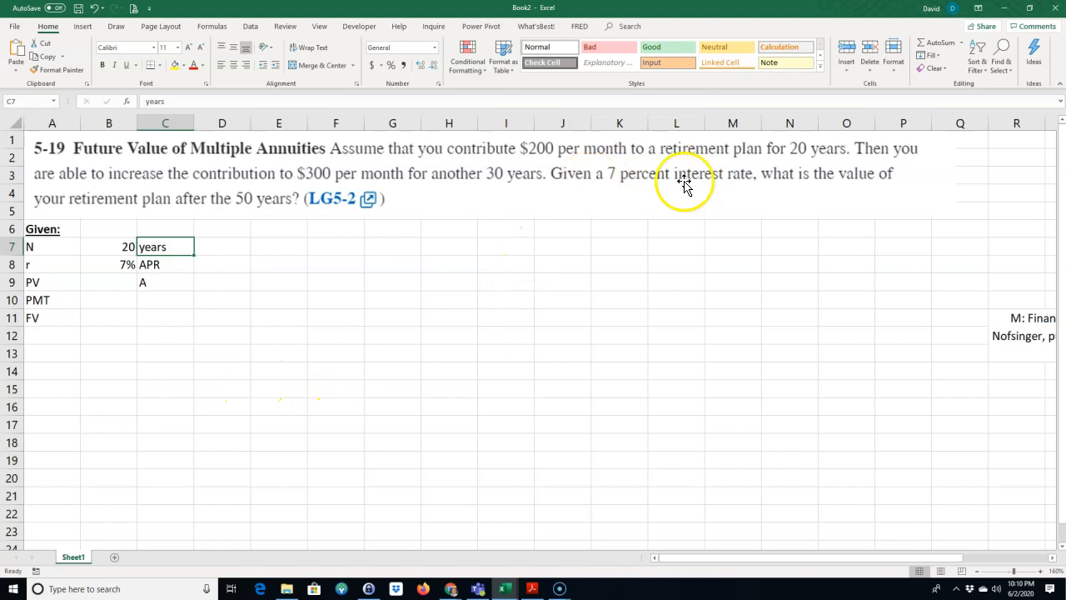
Step: Fill in the remaining given values in B9:B11: 0 for PV, -$200 for PMT and "?" for FV
{"action": "left_click", "coordinate": [124, 282]}
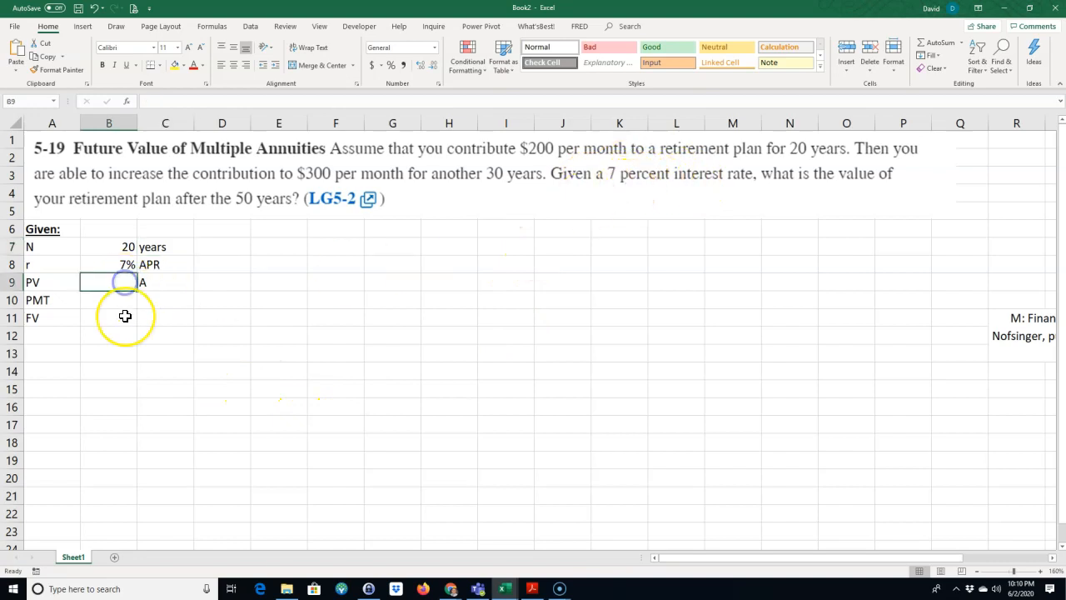
{"action": "type", "text": "0"}
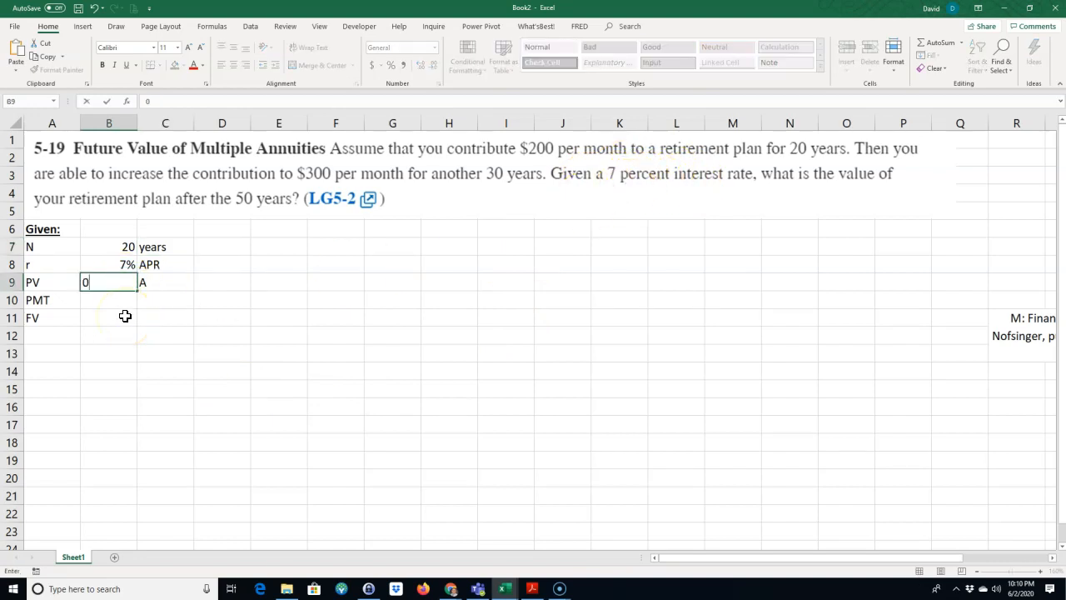
{"action": "key", "text": "Return"}
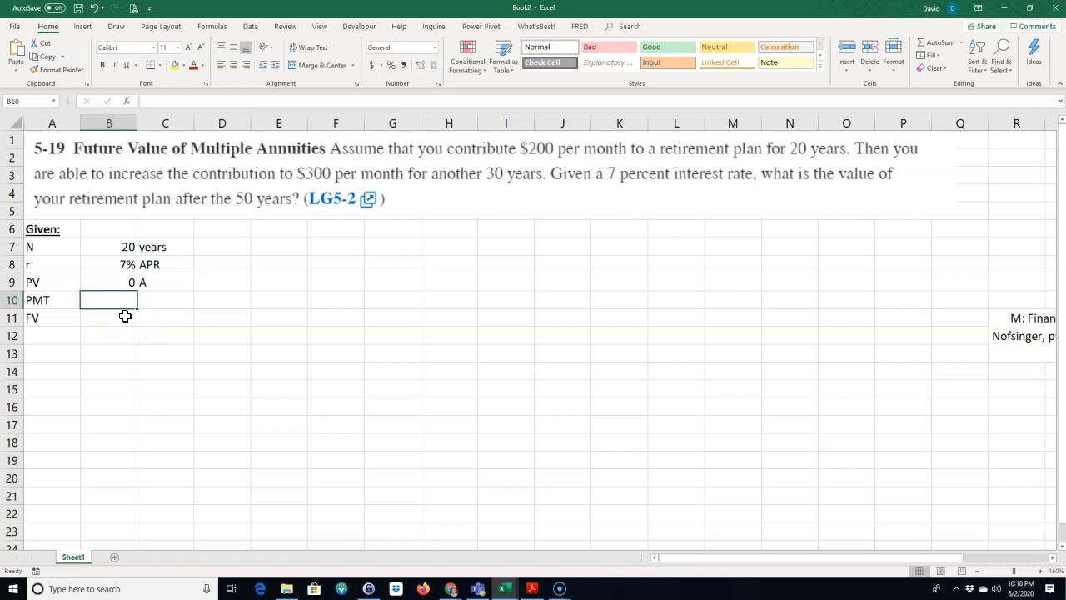
{"action": "type", "text": "-$200"}
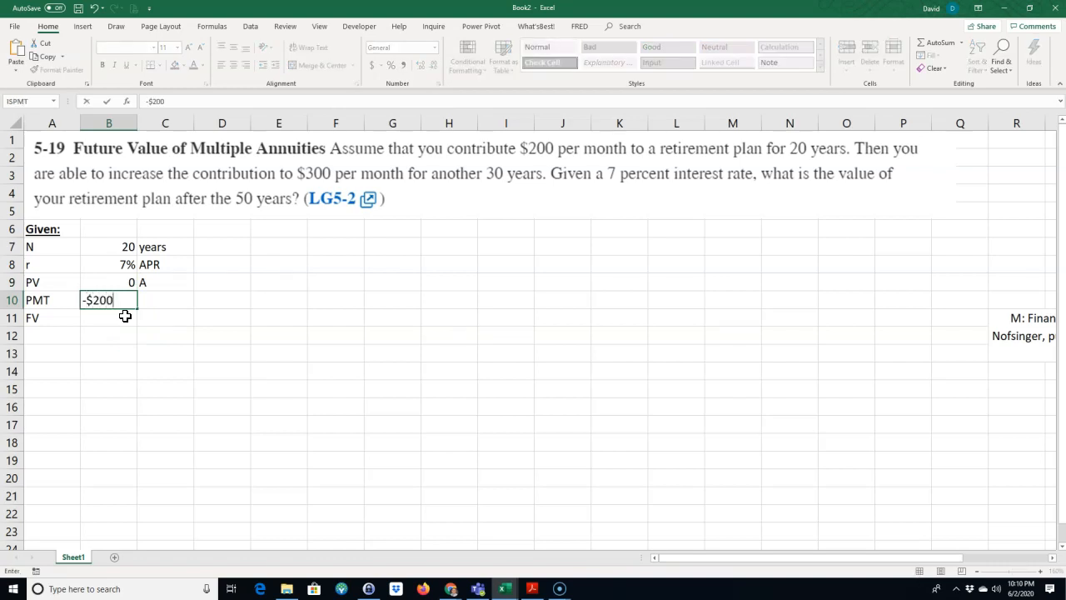
{"action": "key", "text": "Return"}
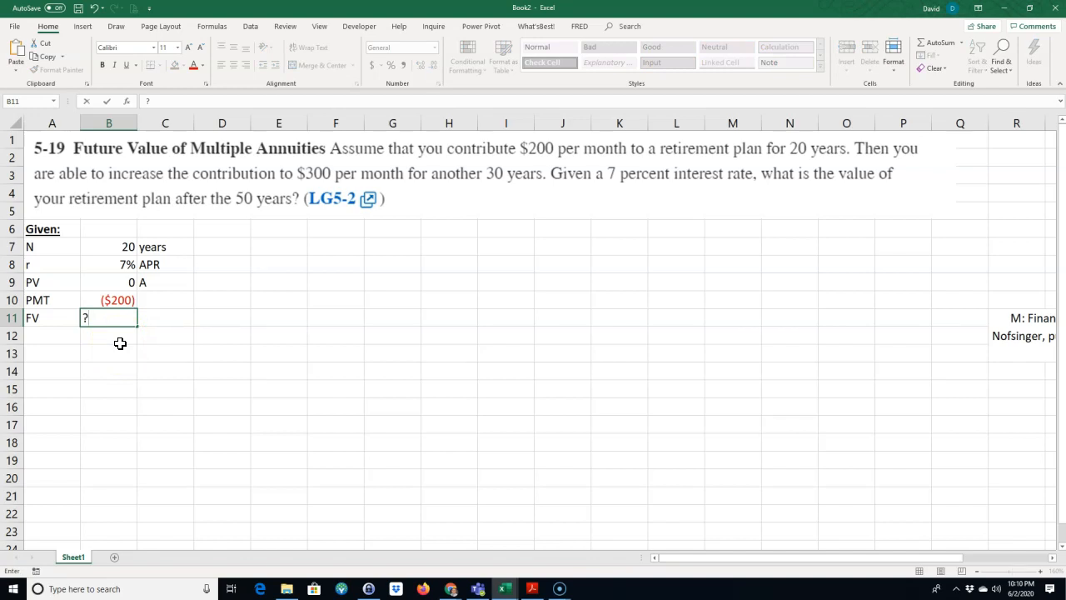
{"action": "key", "text": "Right"}
{"action": "key", "text": "Right"}
{"action": "key", "text": "Up"}
{"action": "key", "text": "Up"}
{"action": "key", "text": "Up"}
{"action": "key", "text": "Up"}
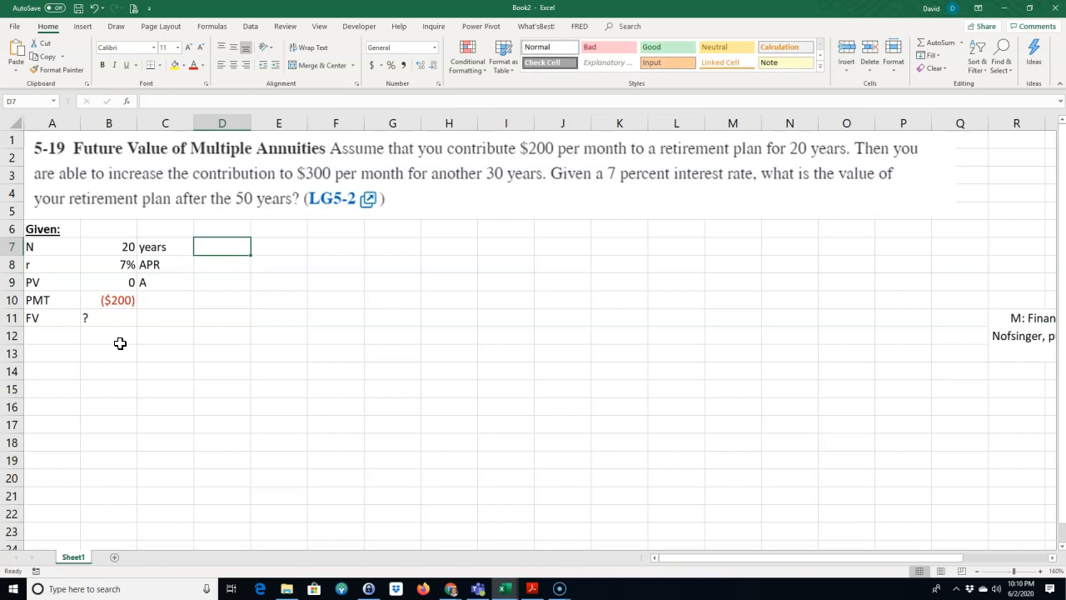
Step: Label the PMT value as "monthly" in C10
{"action": "left_click", "coordinate": [147, 298]}
{"action": "type", "text": "m"}
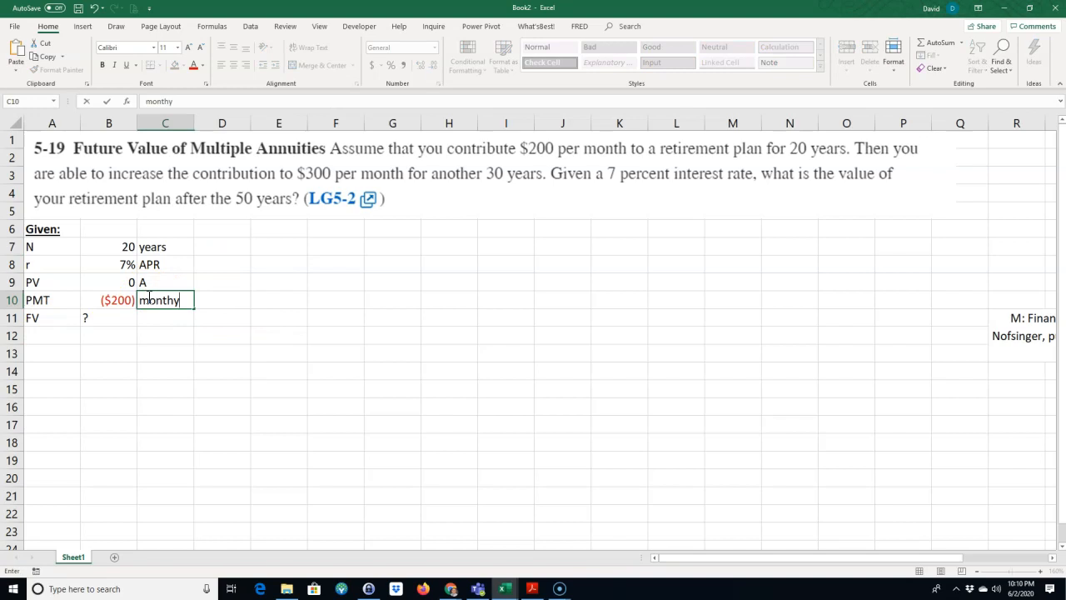
{"action": "type", "text": "onthly"}
{"action": "key", "text": "Return"}
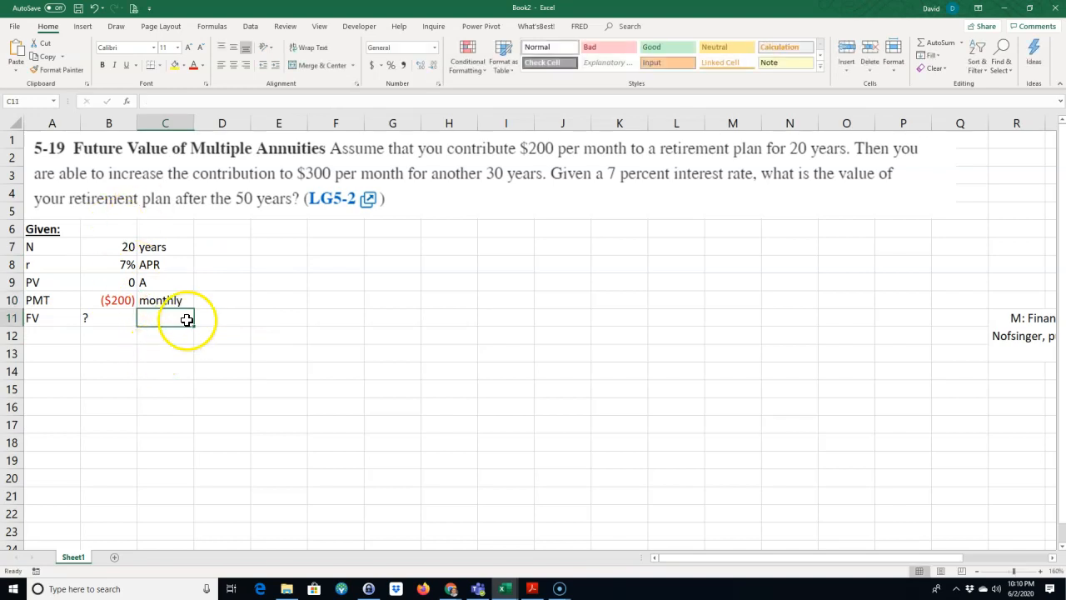
Step: Enter 30 as the second annuity's N value in D7 with the unit "years" in E7
{"action": "left_click", "coordinate": [155, 301]}
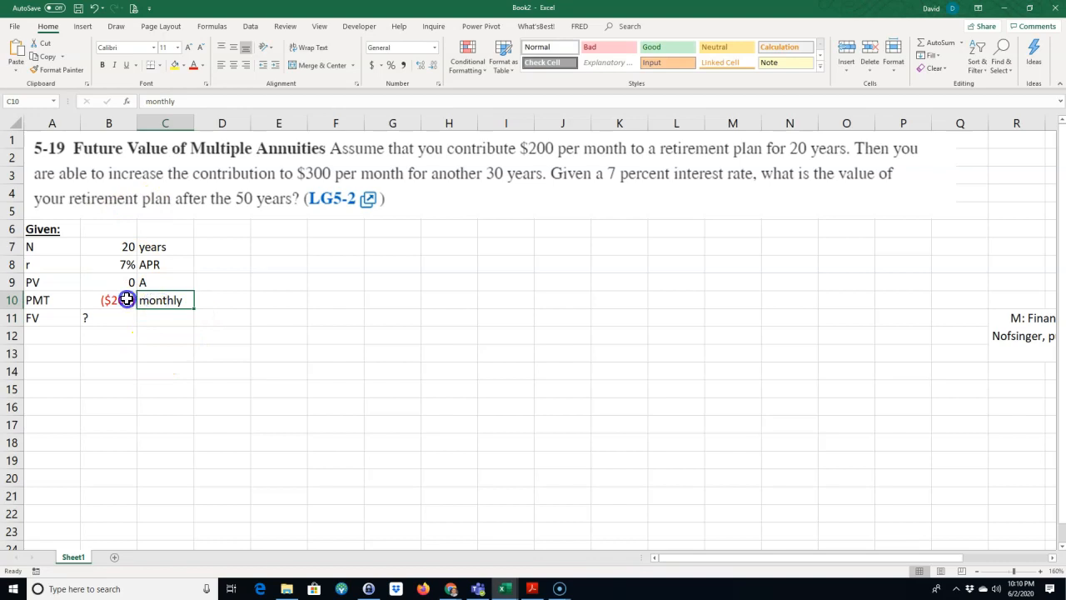
{"action": "left_click", "coordinate": [213, 245]}
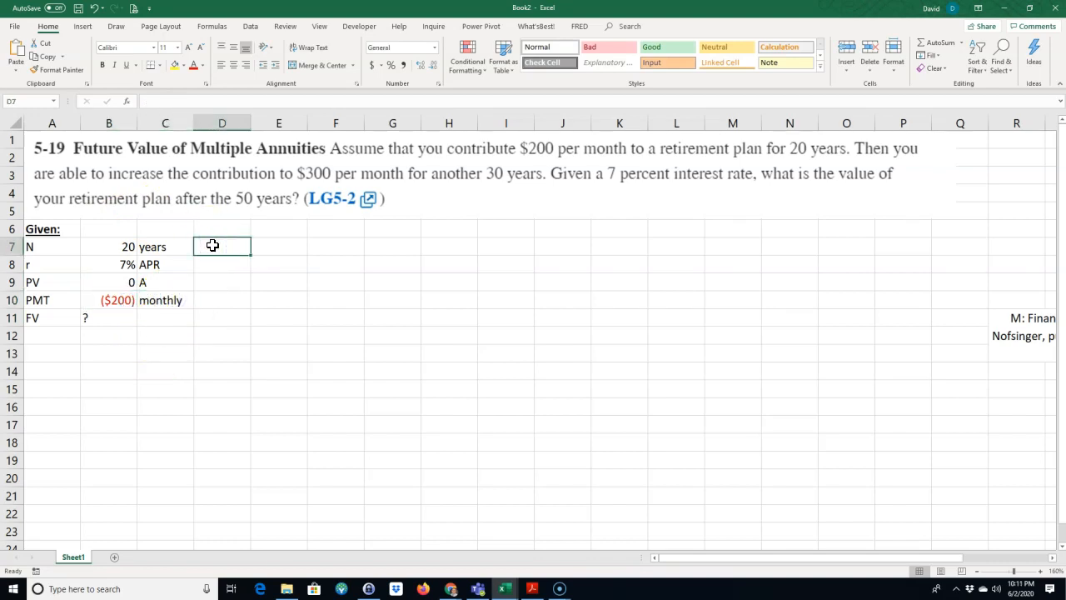
{"action": "type", "text": "30"}
{"action": "key", "text": "Tab"}
{"action": "type", "text": "years"}
{"action": "key", "text": "Return"}
{"action": "key", "text": "Left"}
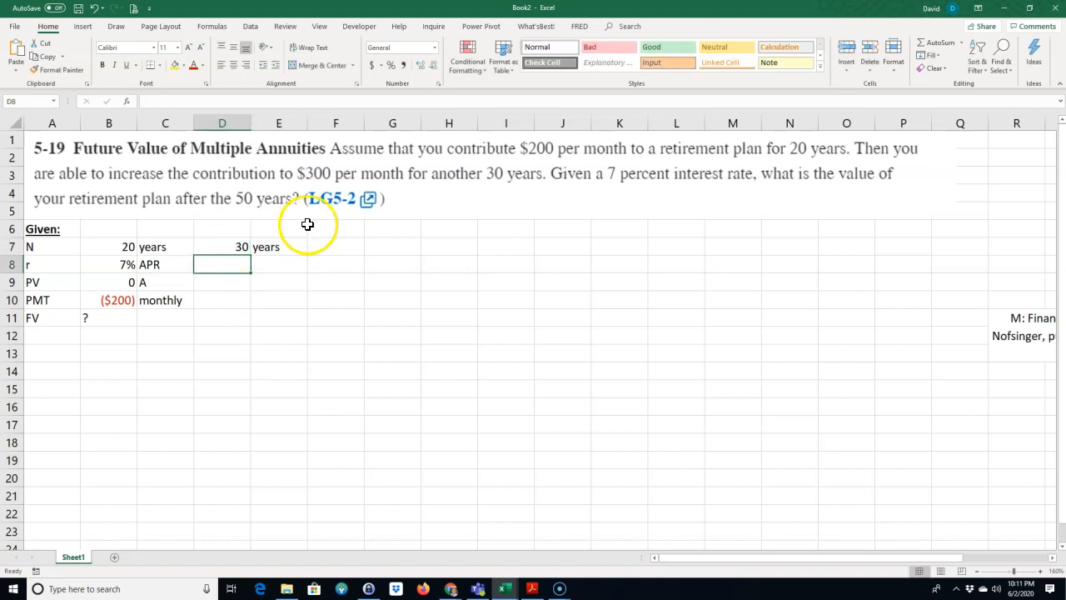
Step: Link the second annuity's rate in D8 to B8 and label it "APR" in E8
{"action": "type", "text": "="}
{"action": "left_click", "coordinate": [122, 265]}
{"action": "key", "text": "Return"}
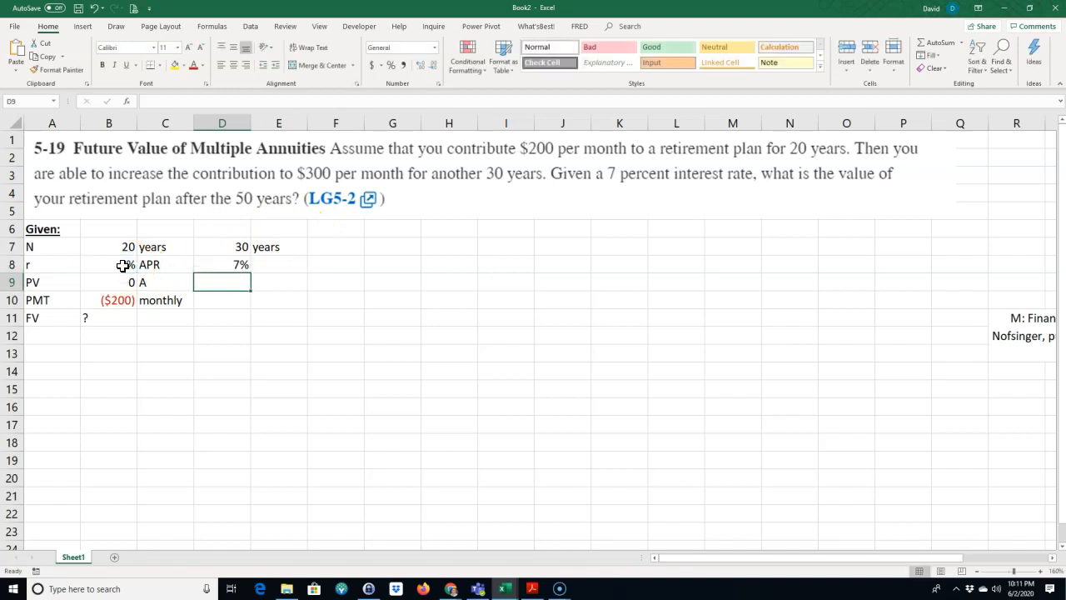
{"action": "left_click", "coordinate": [279, 264]}
{"action": "type", "text": "A"}
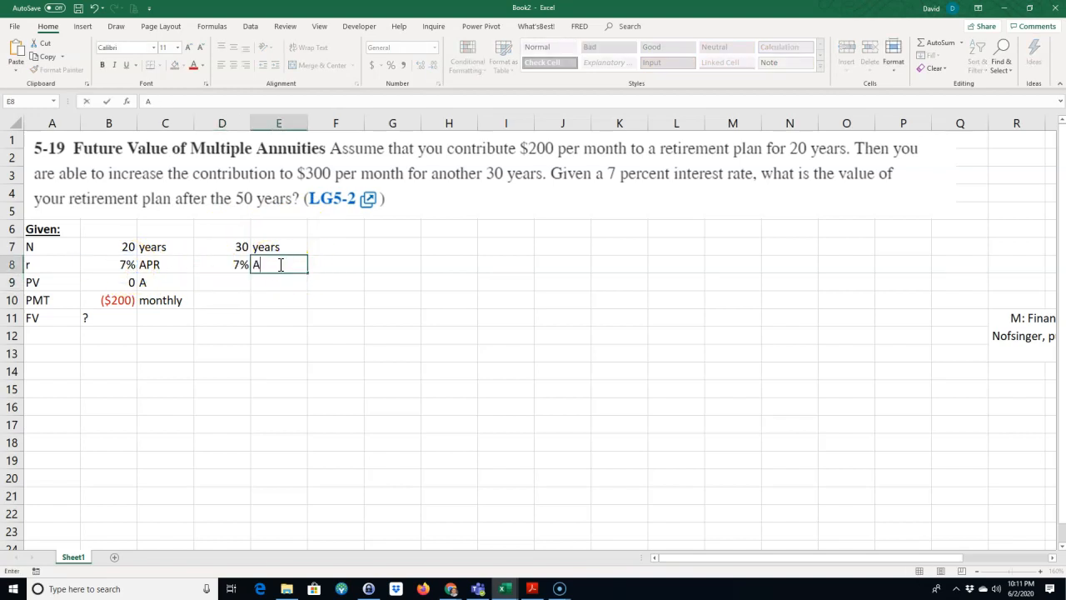
{"action": "key", "text": "Return"}
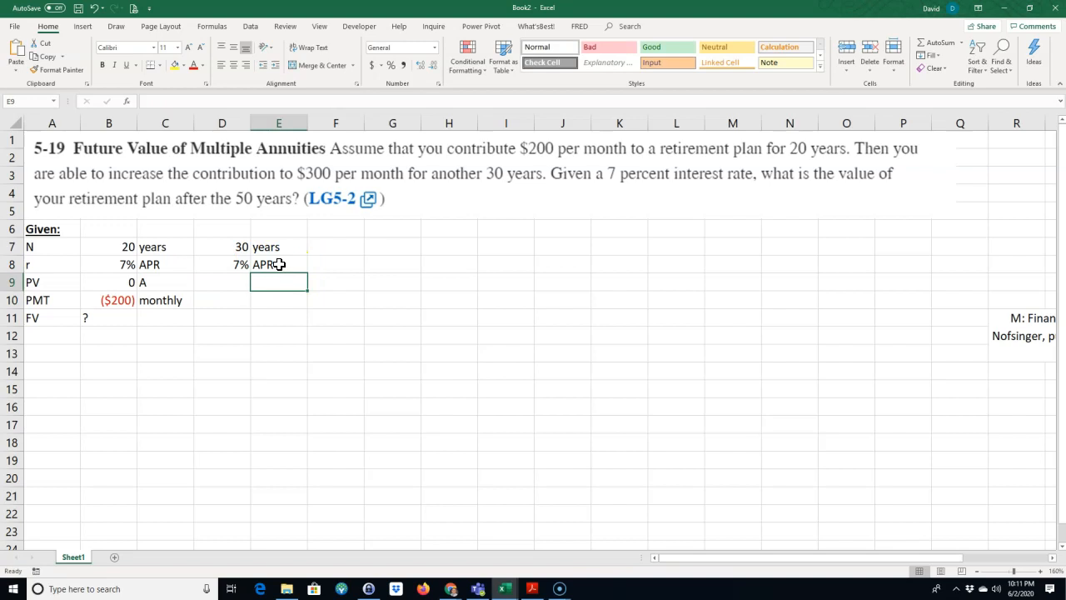
Step: Mark the second annuity's PV in D9 as unknown with "?"
{"action": "key", "text": "Left"}
{"action": "type", "text": "?"}
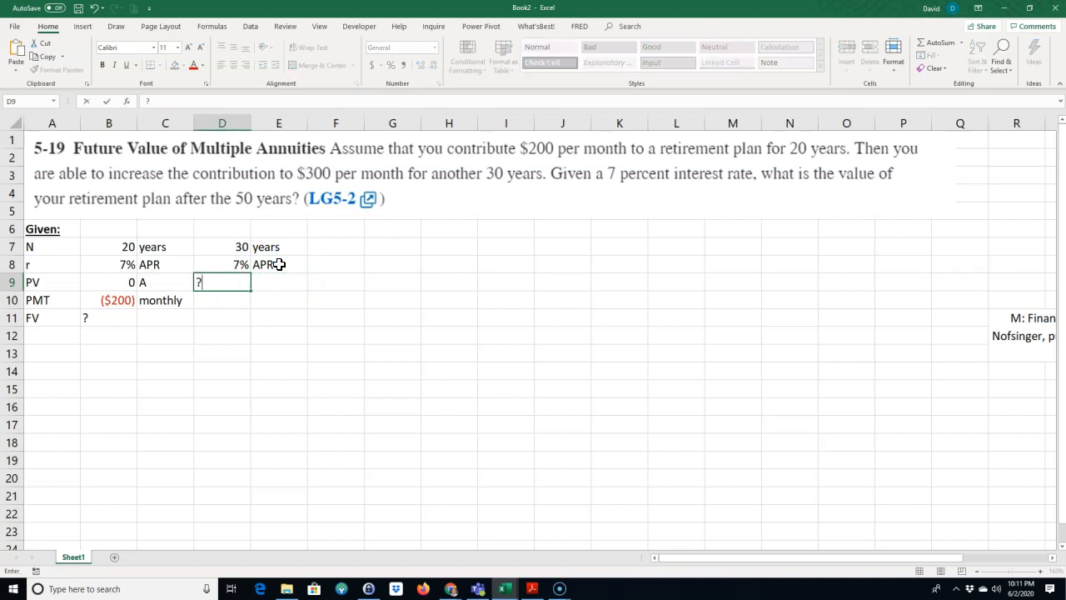
{"action": "key", "text": "Return"}
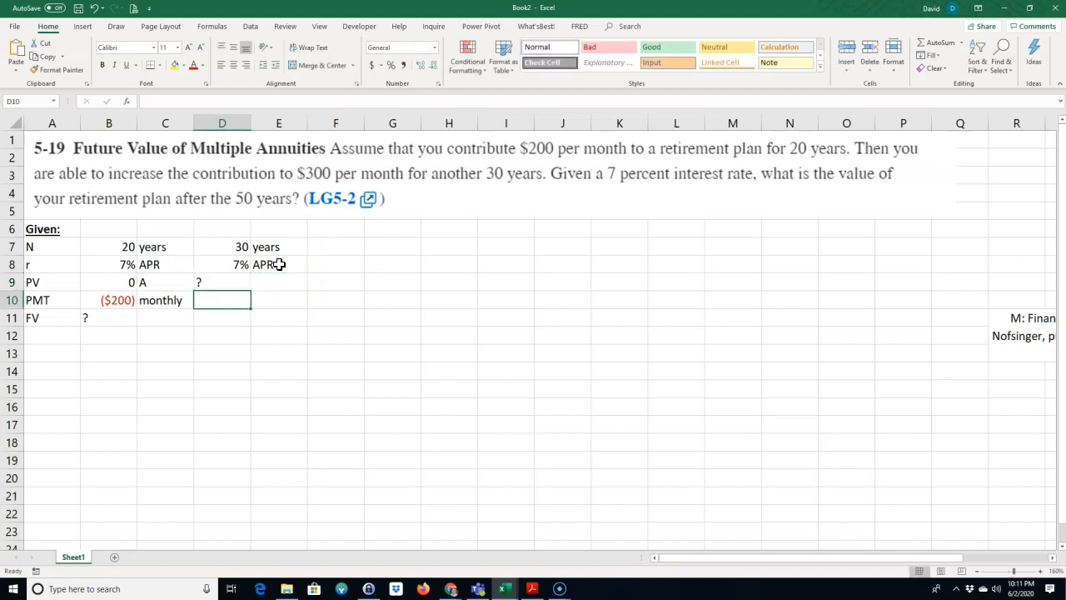
{"action": "left_click_drag", "start_coordinate": [109, 246], "coordinate": [166, 303]}
{"action": "left_click", "coordinate": [217, 283]}
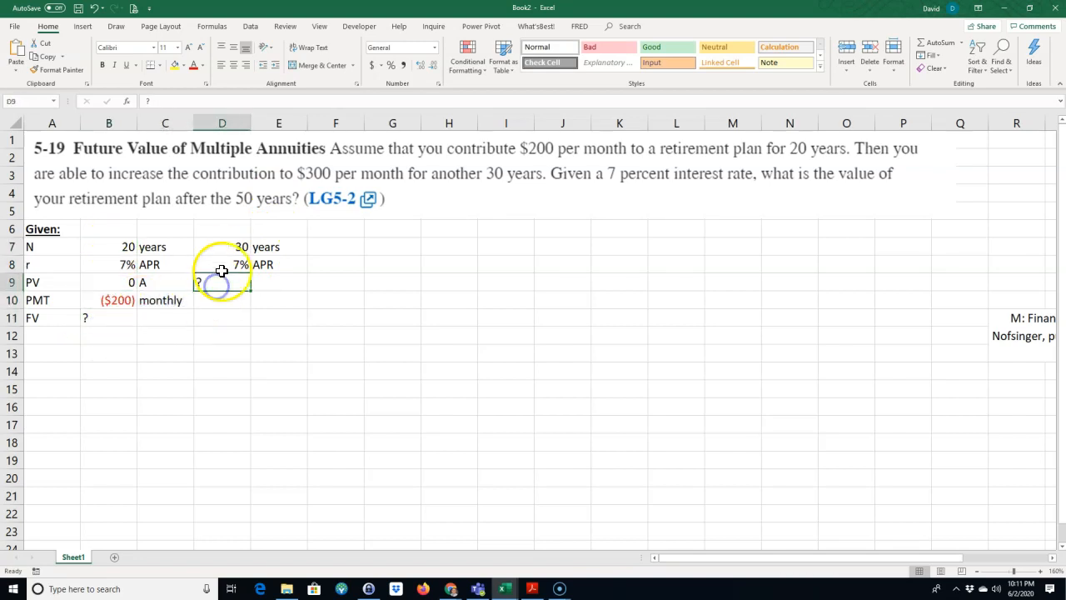
Step: Enter -$300 as the second annuity's PMT in D10 and "?" as its FV in D11
{"action": "left_click", "coordinate": [216, 298]}
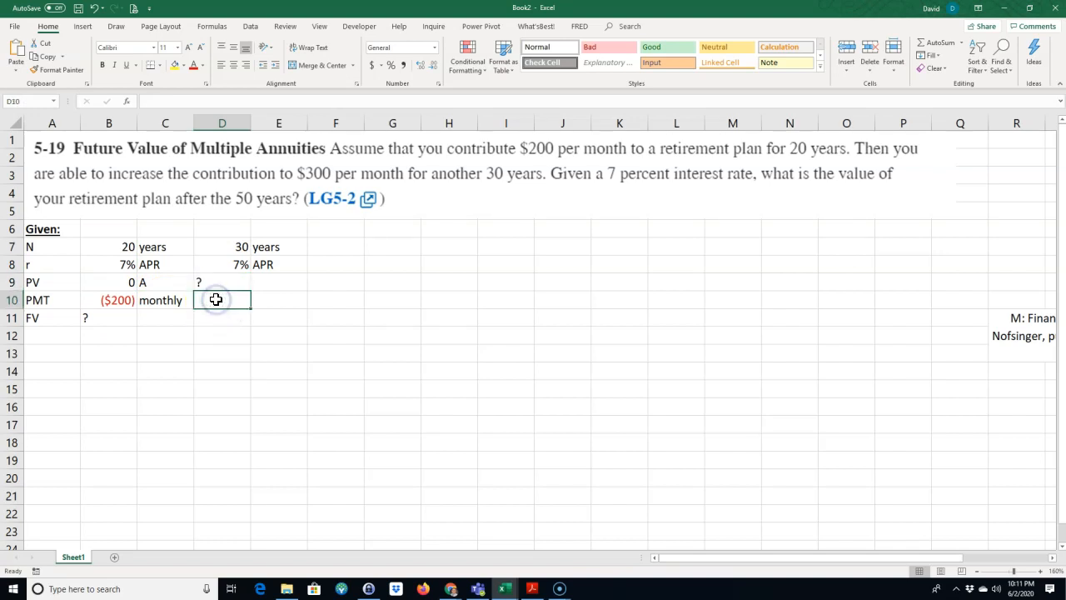
{"action": "type", "text": "-$3"}
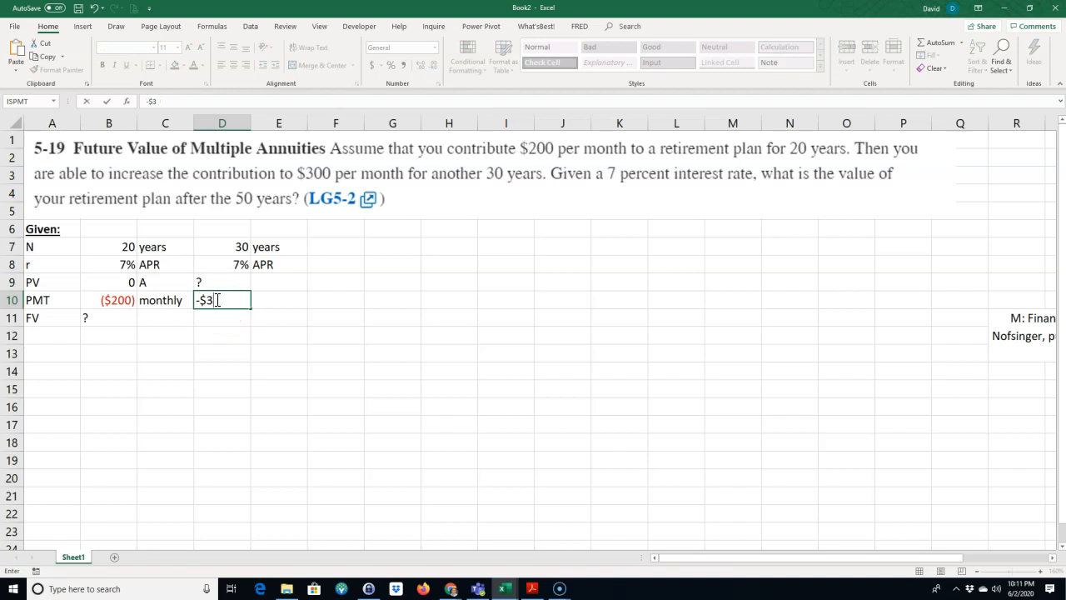
{"action": "type", "text": "00"}
{"action": "key", "text": "Return"}
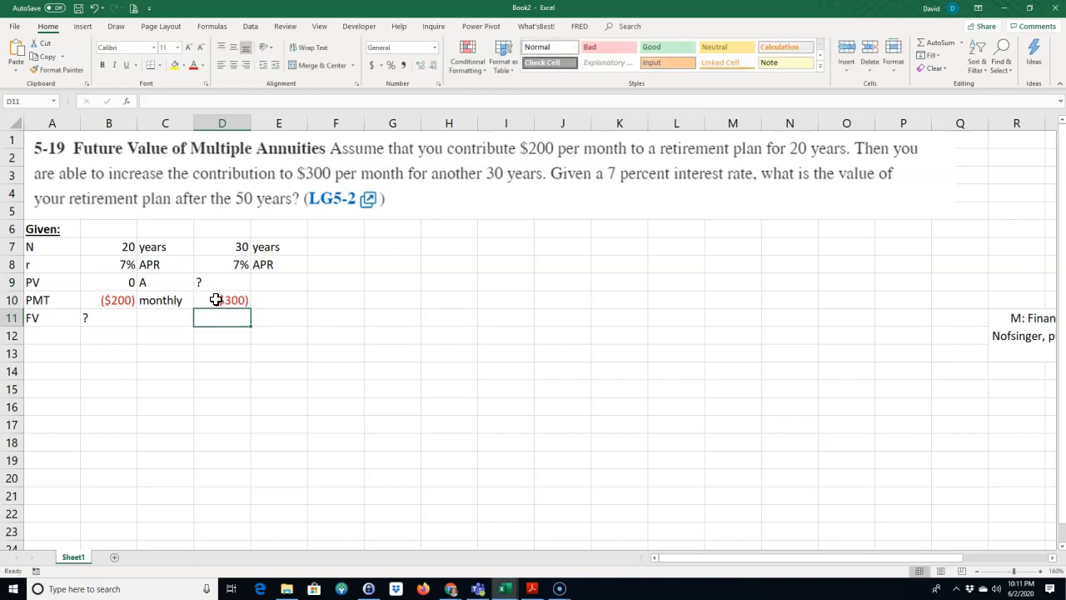
{"action": "type", "text": "?"}
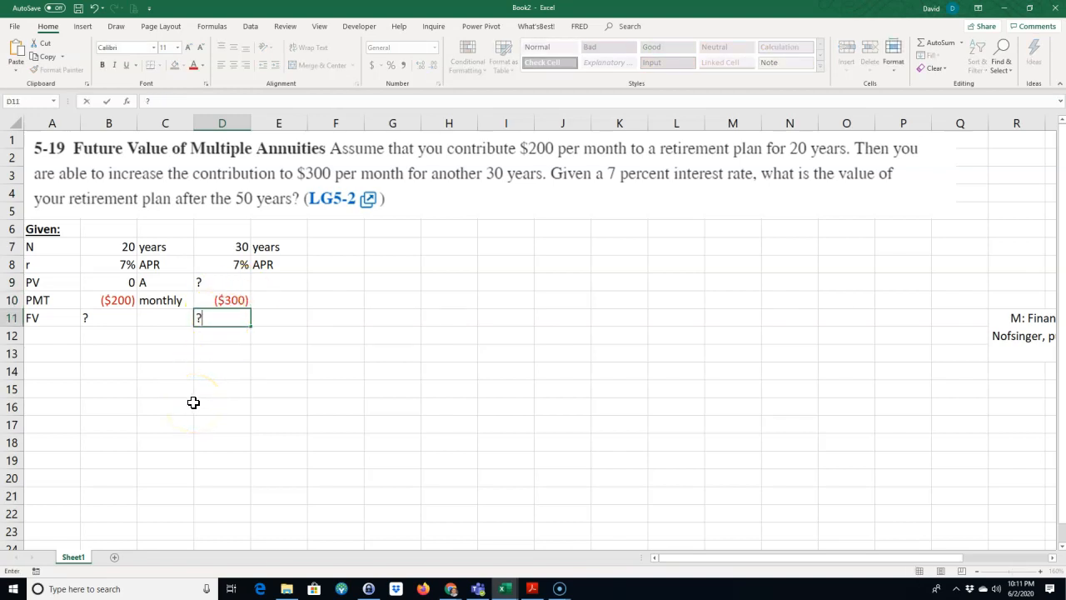
{"action": "key", "text": "Return"}
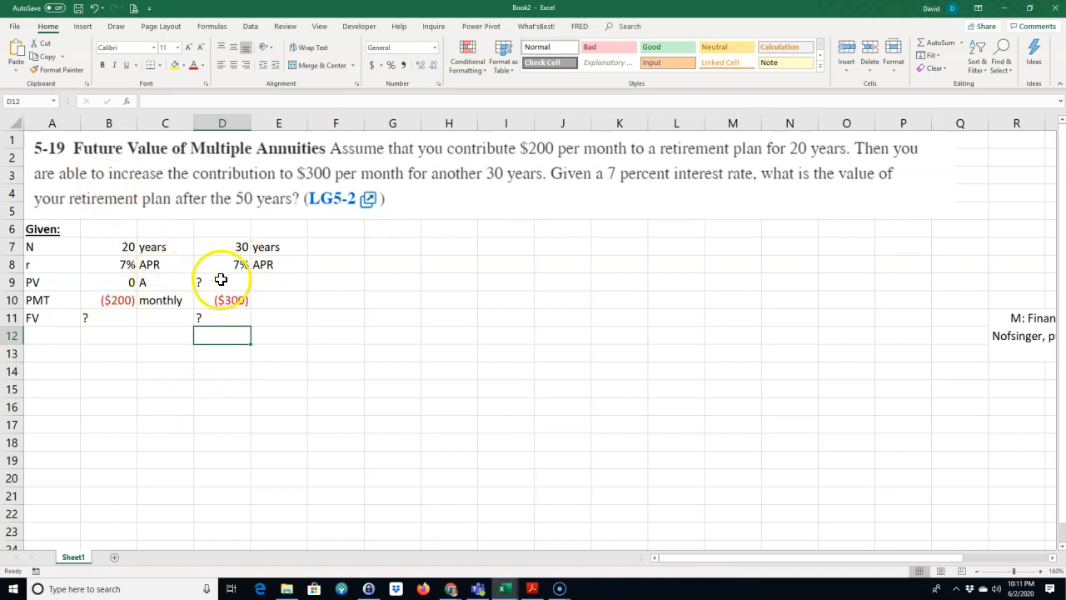
Step: Add the section heading "Find:" in A12, below the given values
{"action": "left_click", "coordinate": [43, 336]}
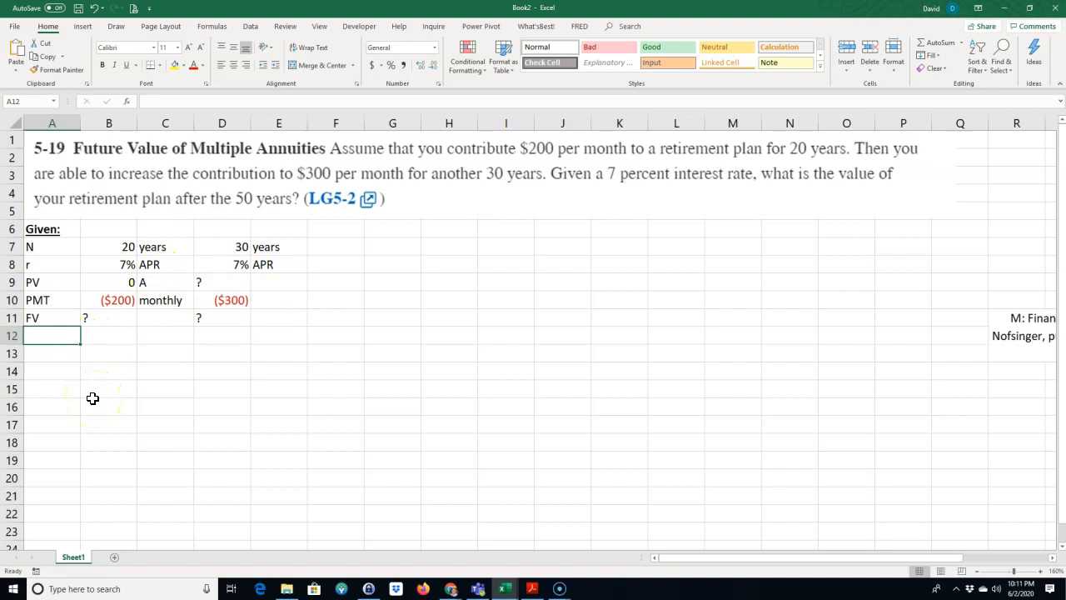
{"action": "left_click", "coordinate": [109, 319]}
{"action": "left_click", "coordinate": [206, 284]}
{"action": "left_click", "coordinate": [105, 319]}
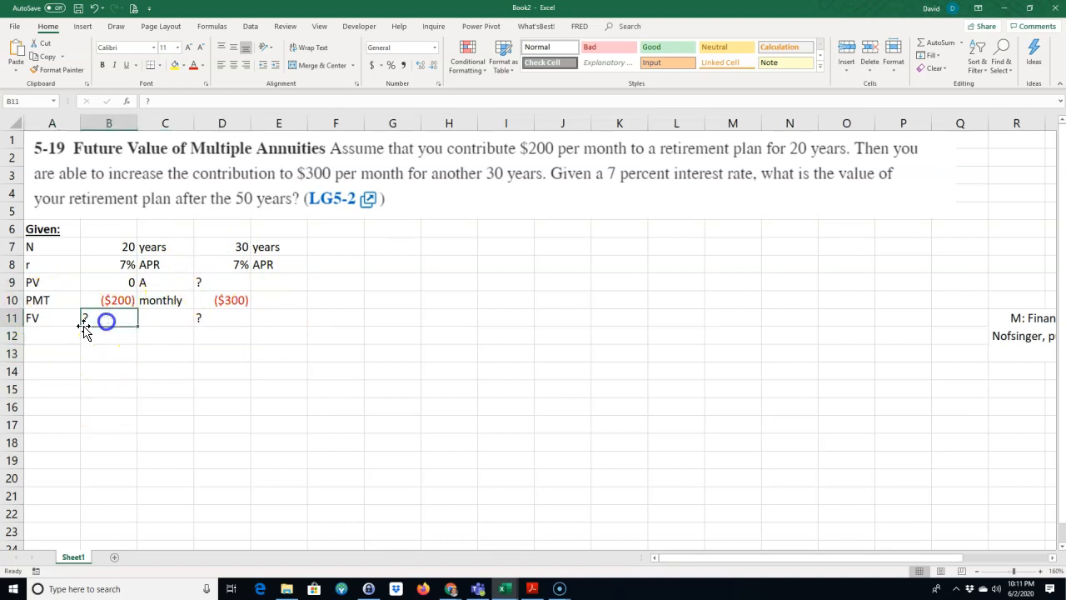
{"action": "left_click", "coordinate": [53, 336]}
{"action": "type", "text": "FV"}
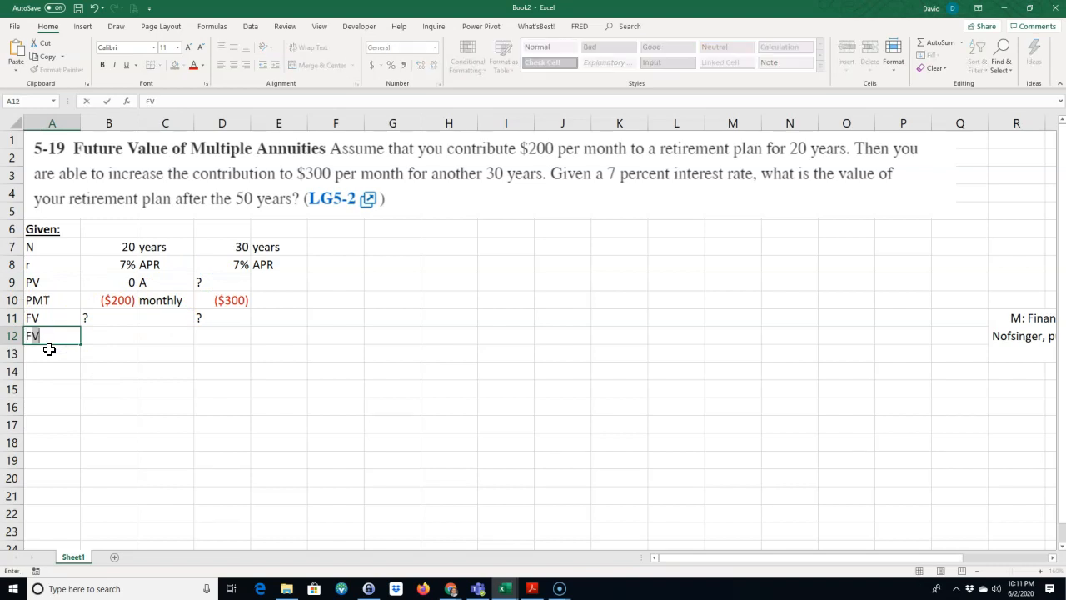
{"action": "type", "text": "nd:"}
{"action": "key", "text": "Return"}
Step: Label A13 as "FV" and add the note "after 50 years" in C13
{"action": "type", "text": "F"}
{"action": "key", "text": "Tab"}
{"action": "key", "text": "Tab"}
{"action": "type", "text": "af"}
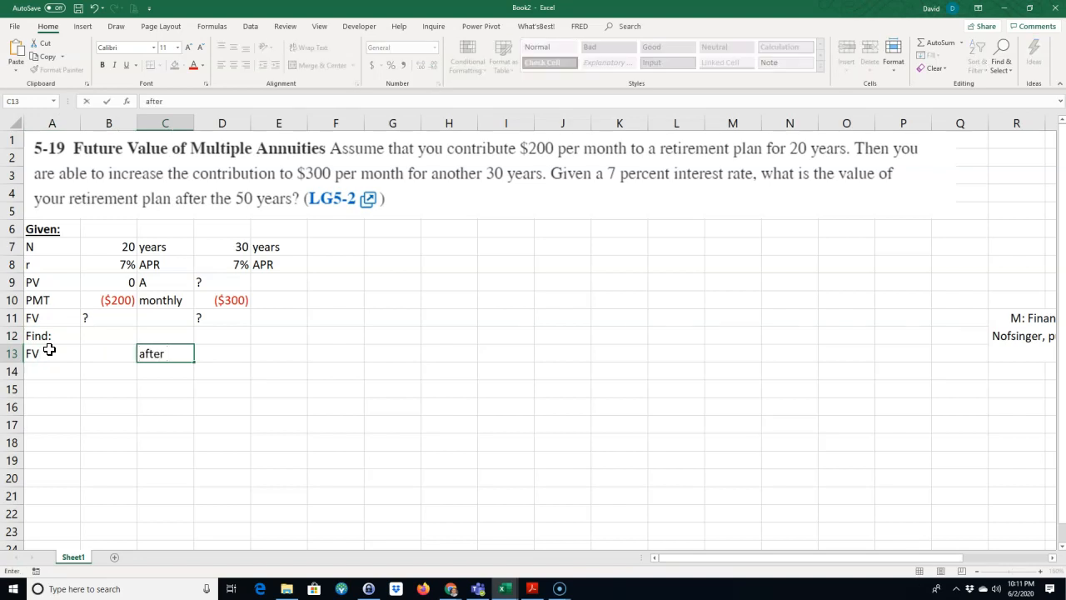
{"action": "type", "text": "ter 50 years"}
{"action": "key", "text": "Return"}
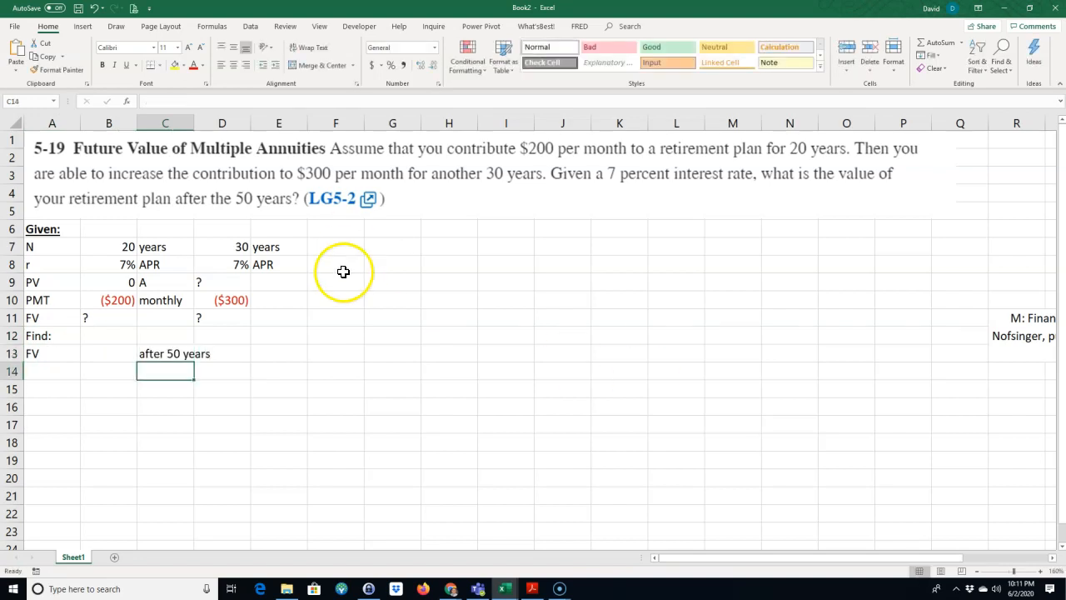
Step: Enter "?" in B13 as the unknown FV after 50 years
{"action": "left_click", "coordinate": [97, 243]}
{"action": "left_click", "coordinate": [230, 241]}
{"action": "left_click", "coordinate": [96, 350]}
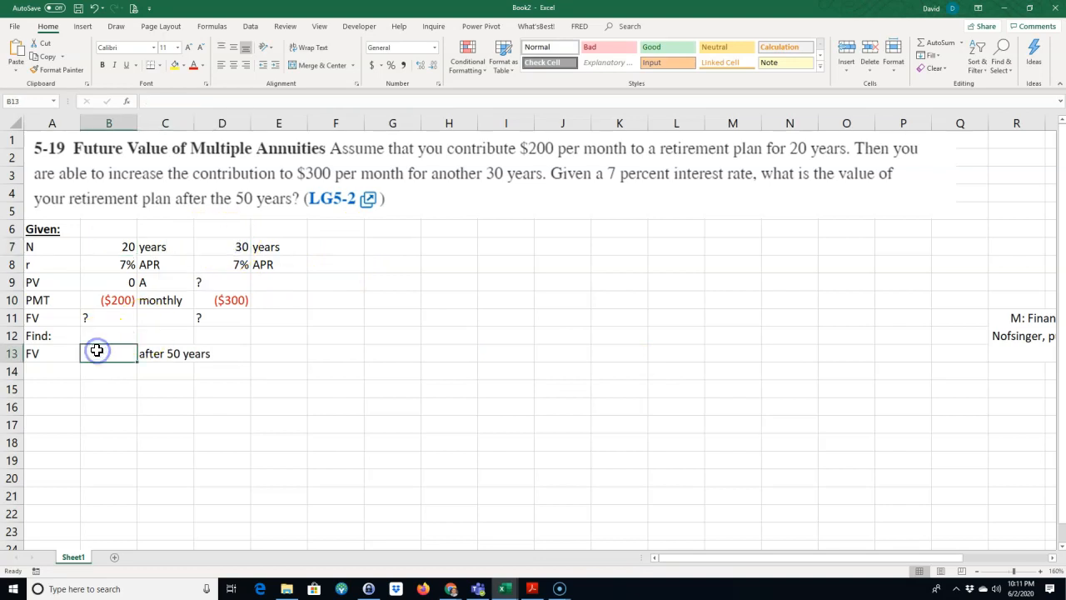
{"action": "type", "text": "?"}
{"action": "key", "text": "Up"}
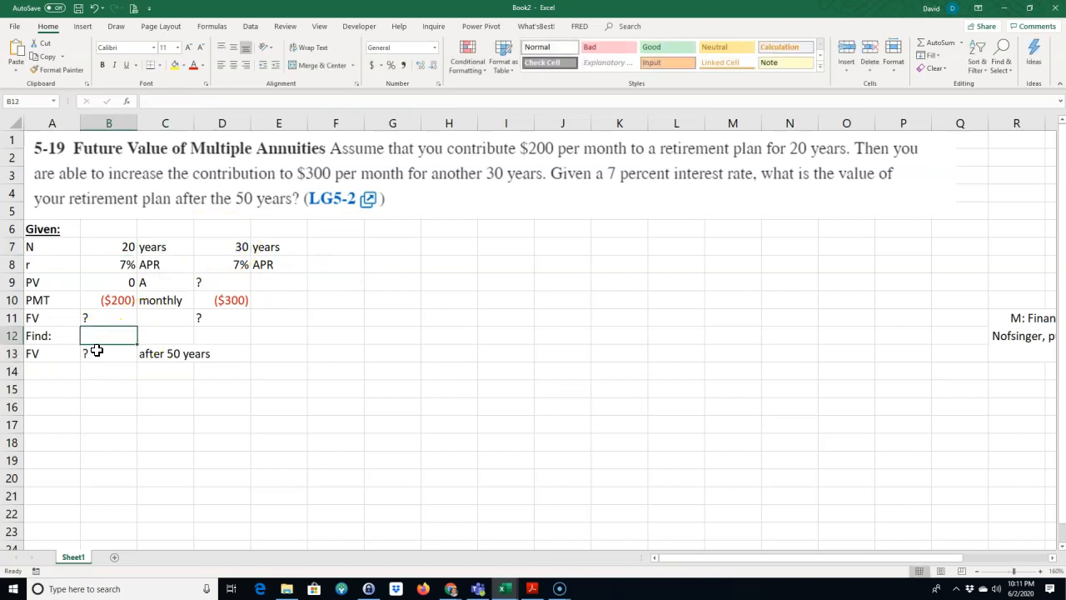
Step: Make the "Find:" heading in A12 bold and underlined
{"action": "left_click", "coordinate": [35, 335]}
{"action": "left_click", "coordinate": [101, 65]}
{"action": "left_click", "coordinate": [126, 65]}
Step: Add the heading "Solution:" in A14 and make it bold and underlined
{"action": "left_click", "coordinate": [49, 372]}
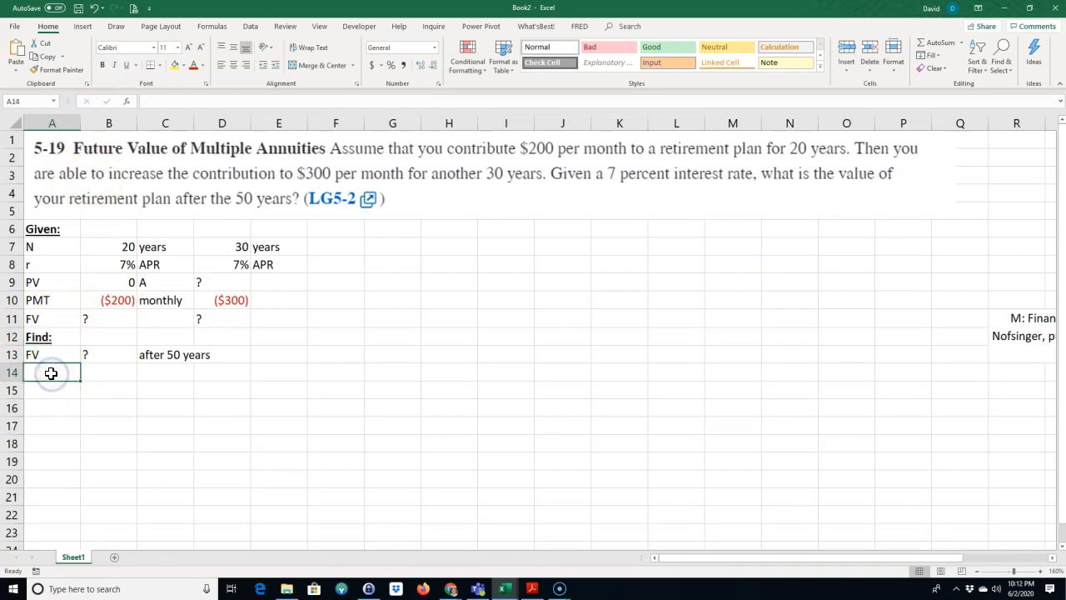
{"action": "type", "text": "Solution:"}
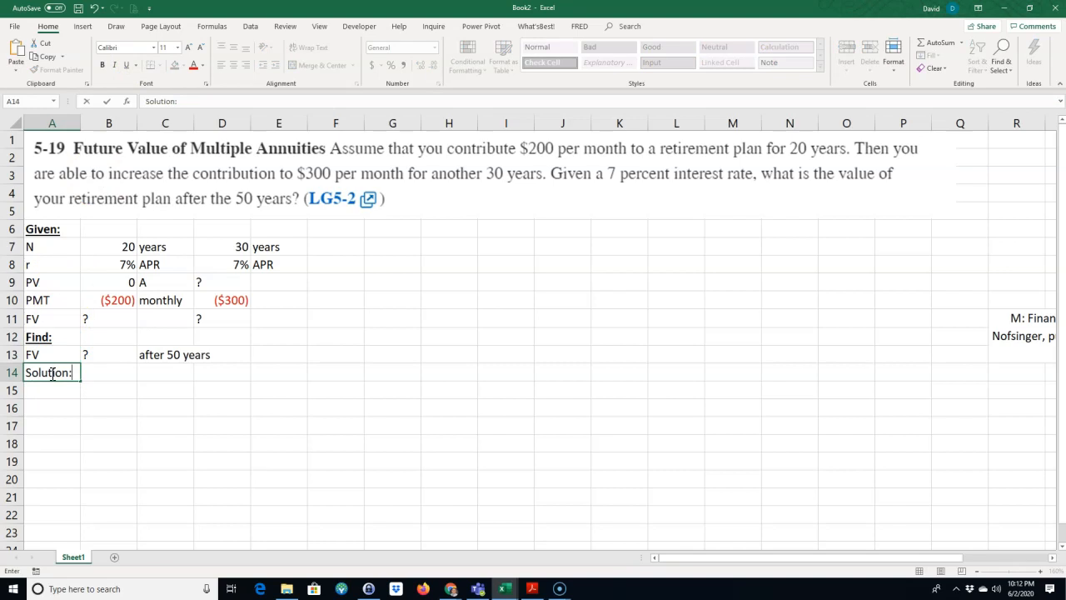
{"action": "key", "text": "Return"}
{"action": "left_click", "coordinate": [55, 373]}
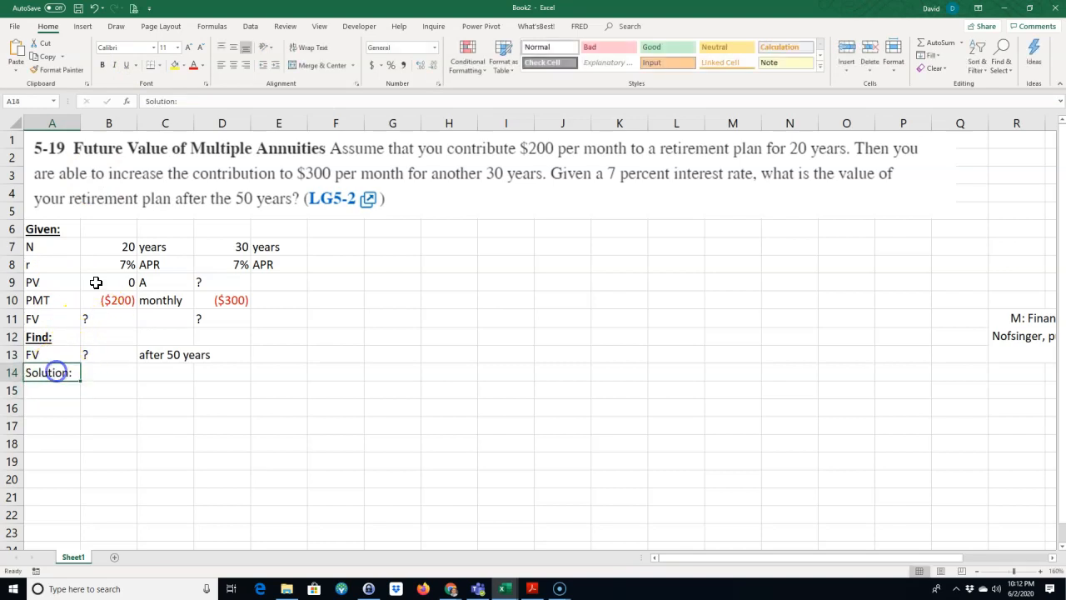
{"action": "left_click", "coordinate": [101, 65]}
{"action": "left_click", "coordinate": [125, 65]}
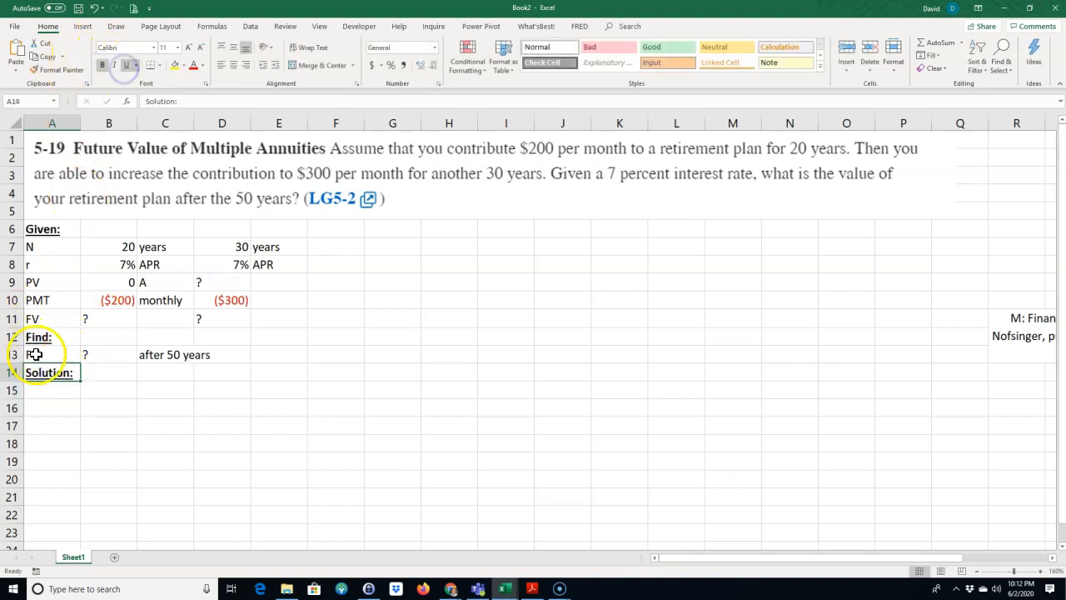
Step: Label the first solution row "FV" in A15
{"action": "left_click", "coordinate": [104, 319]}
{"action": "left_click", "coordinate": [43, 391]}
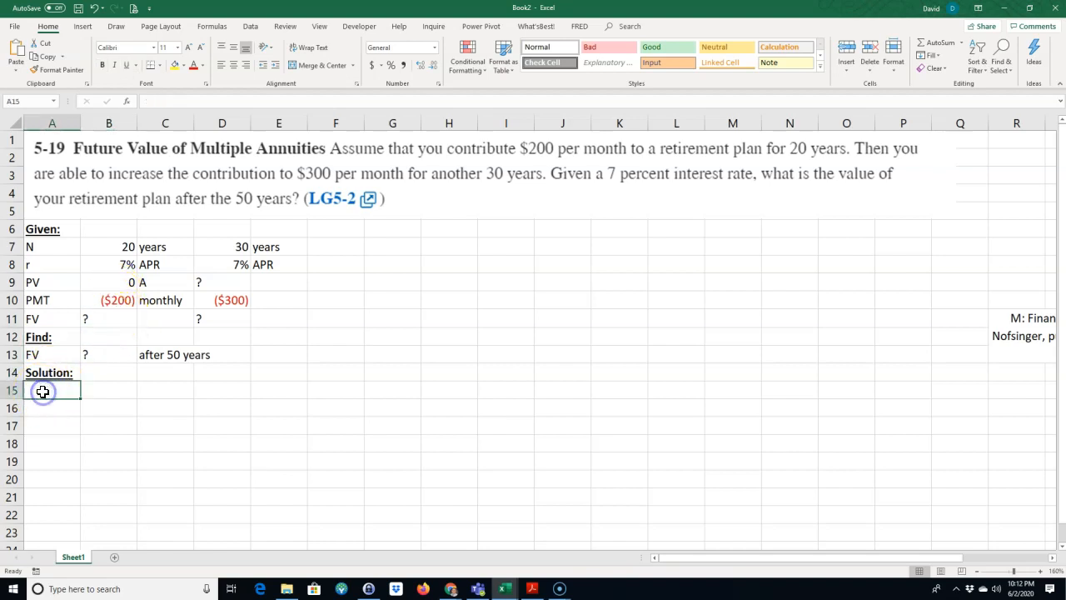
{"action": "type", "text": "FV"}
{"action": "key", "text": "Tab"}
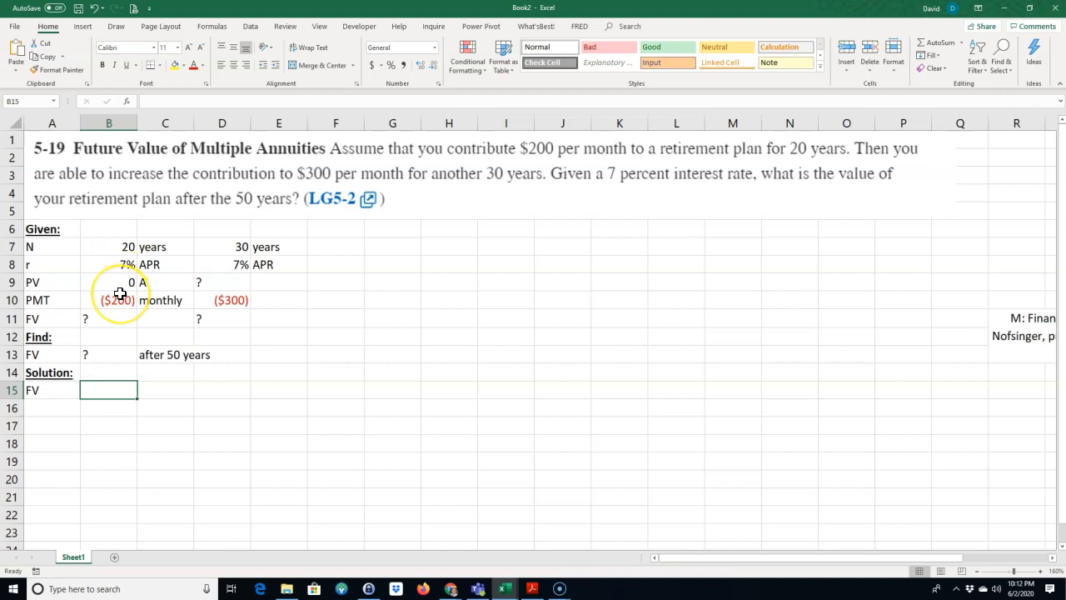
Step: Calculate the first annuity's future value in B15 with the formula =FV(B8/12,B7*12,B10,B9)
{"action": "type", "text": "=FV("}
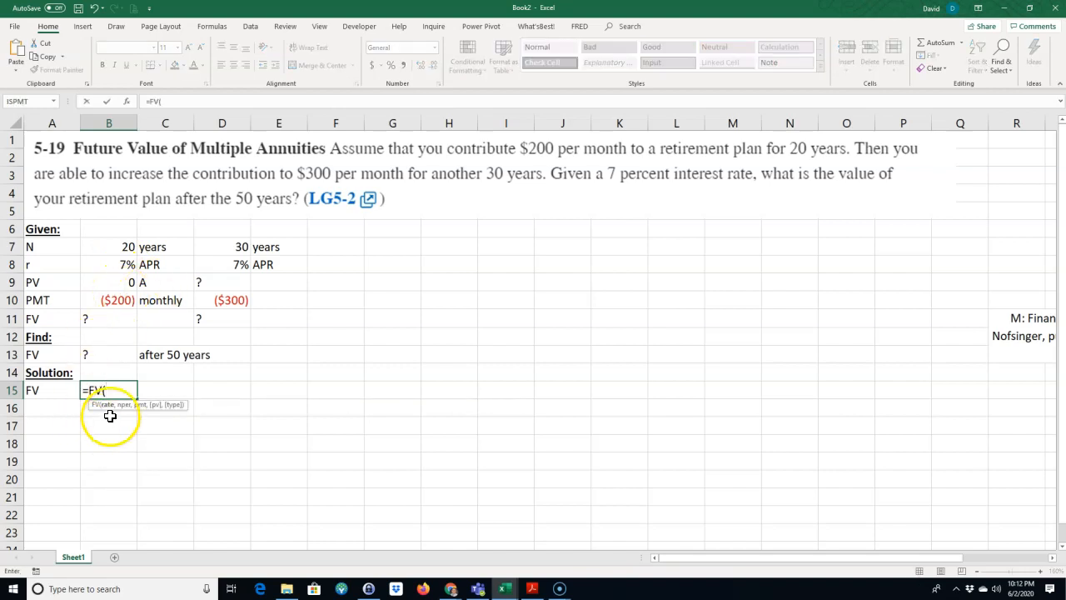
{"action": "left_click", "coordinate": [122, 267]}
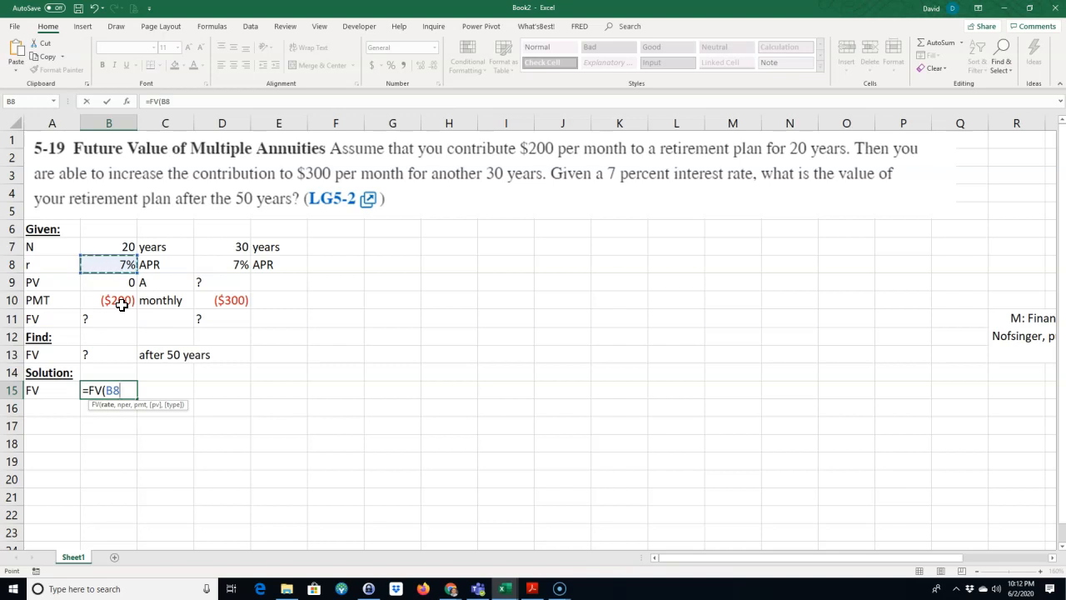
{"action": "type", "text": "2"}
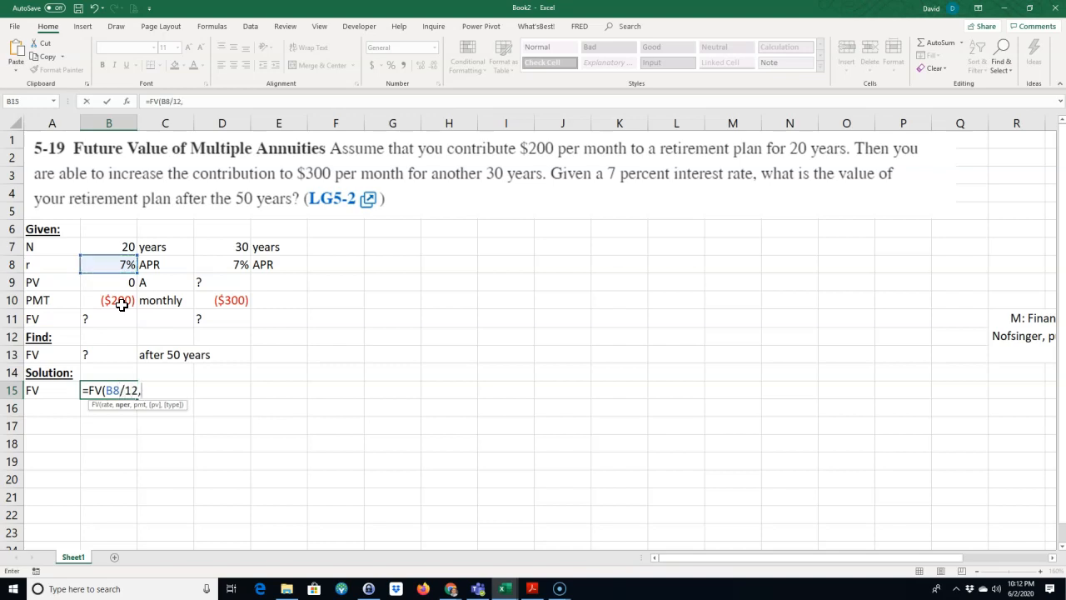
{"action": "type", "text": ","}
{"action": "left_click", "coordinate": [123, 246]}
{"action": "type", "text": "*12"}
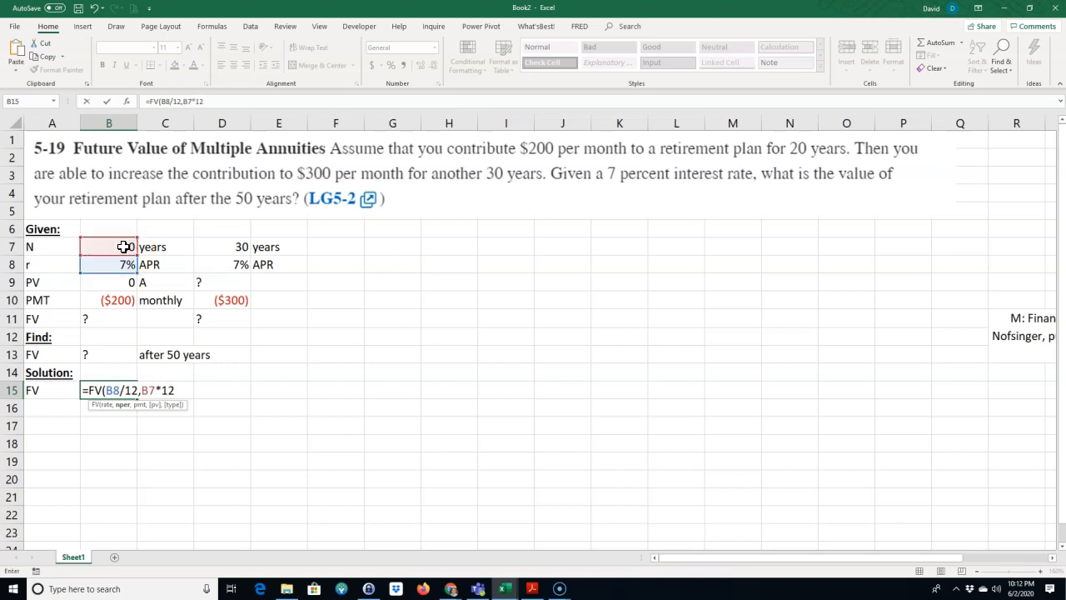
{"action": "type", "text": ","}
{"action": "left_click", "coordinate": [123, 300]}
{"action": "left_click", "coordinate": [122, 293]}
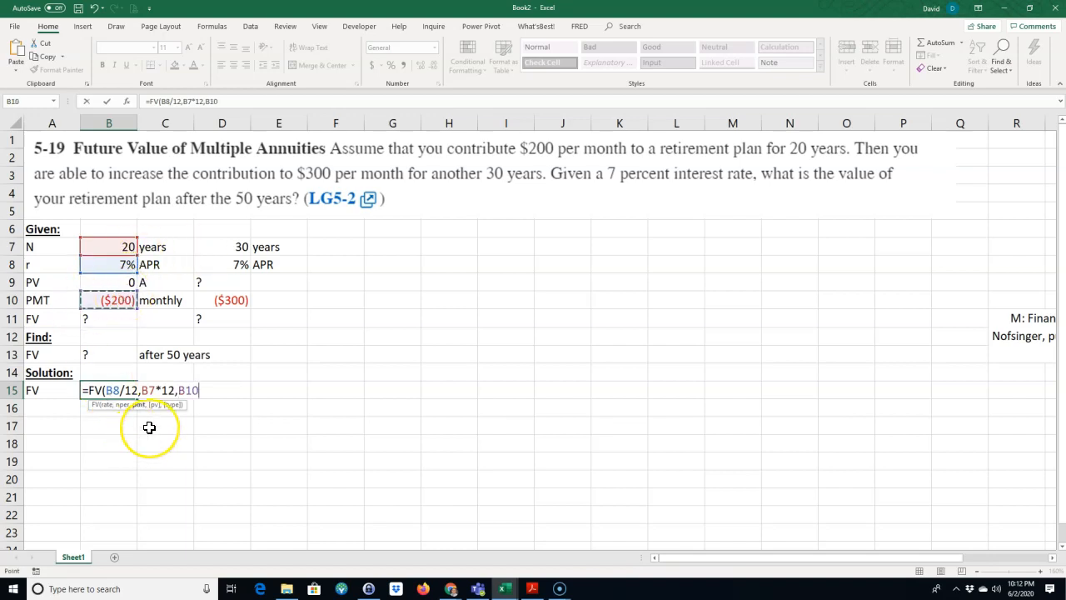
{"action": "type", "text": ","}
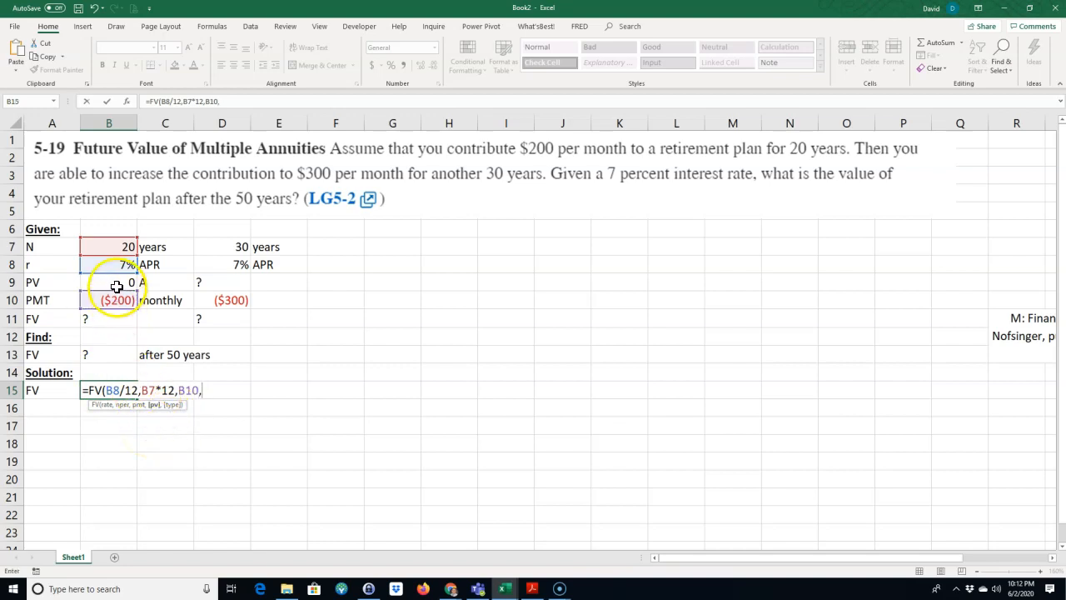
{"action": "left_click", "coordinate": [116, 286]}
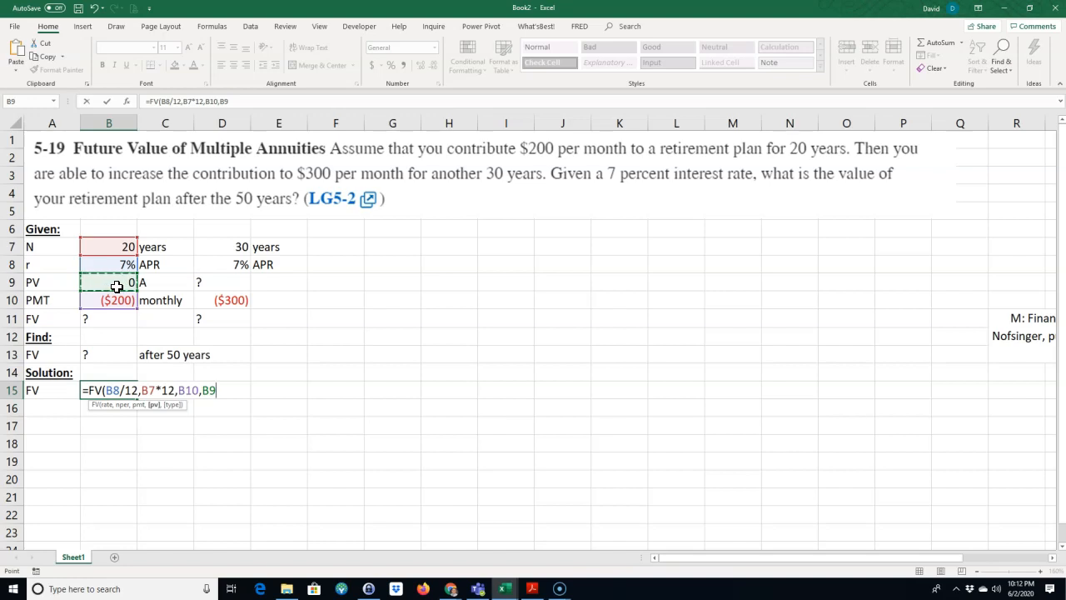
{"action": "key", "text": "Return"}
{"action": "left_click", "coordinate": [62, 390]}
{"action": "left_click_drag", "start_coordinate": [62, 389], "coordinate": [95, 390]}
{"action": "left_click", "coordinate": [105, 390]}
{"action": "left_click", "coordinate": [132, 304]}
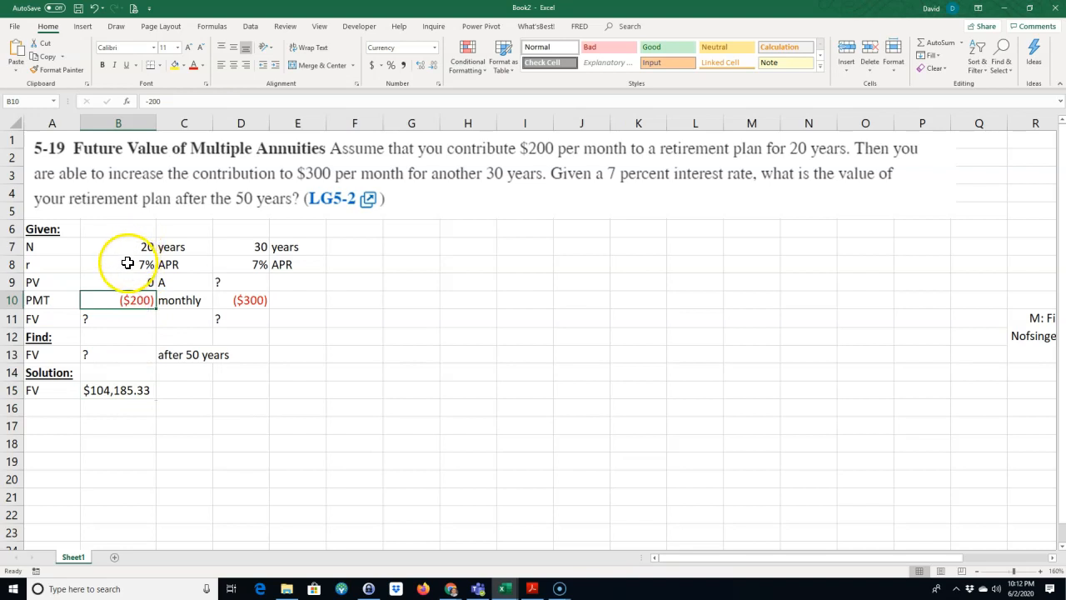
{"action": "left_click", "coordinate": [125, 304]}
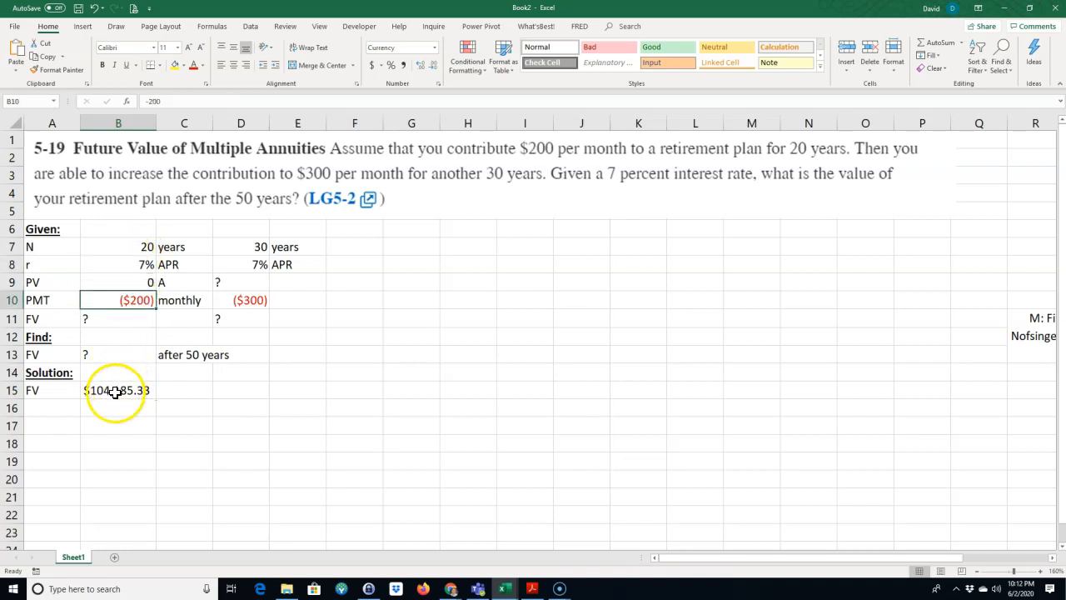
{"action": "left_click", "coordinate": [116, 390]}
{"action": "left_click", "coordinate": [131, 395]}
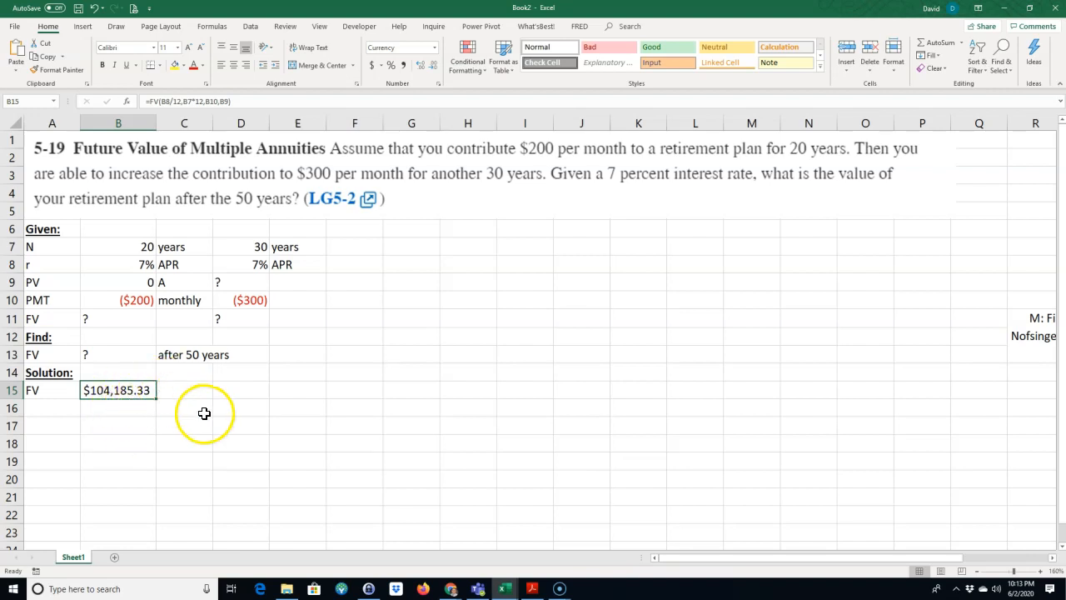
Step: Label the second annuity's result "FV" in C15
{"action": "left_click", "coordinate": [186, 393]}
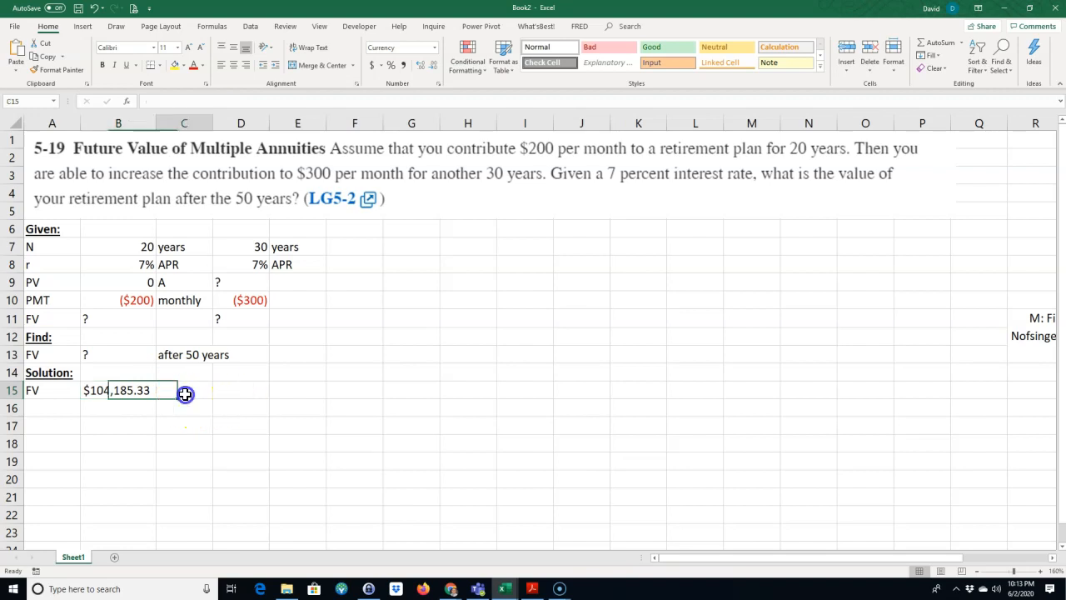
{"action": "type", "text": "FV"}
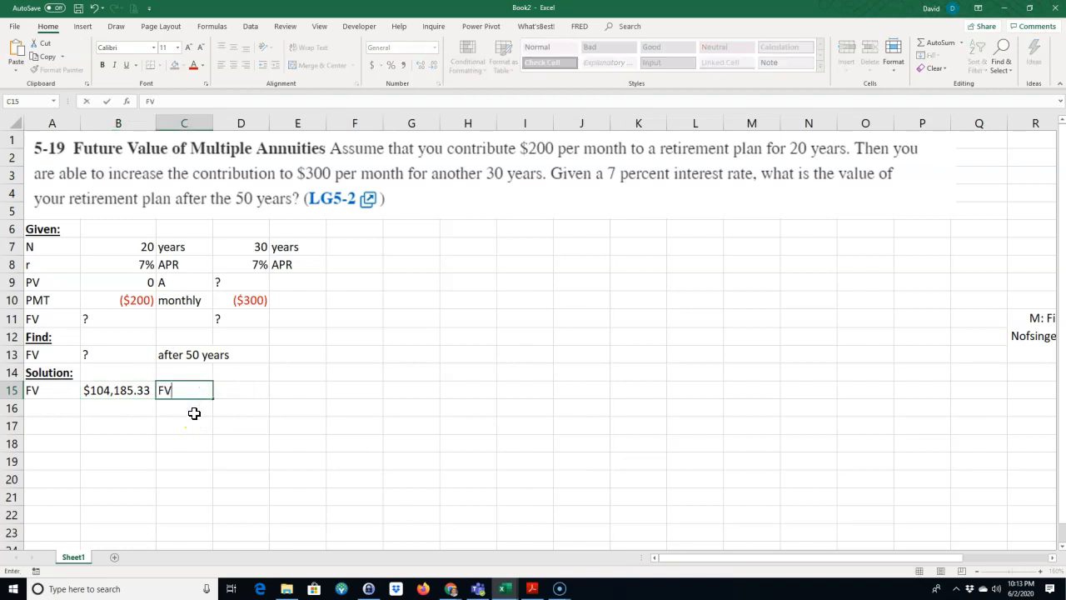
{"action": "key", "text": "Tab"}
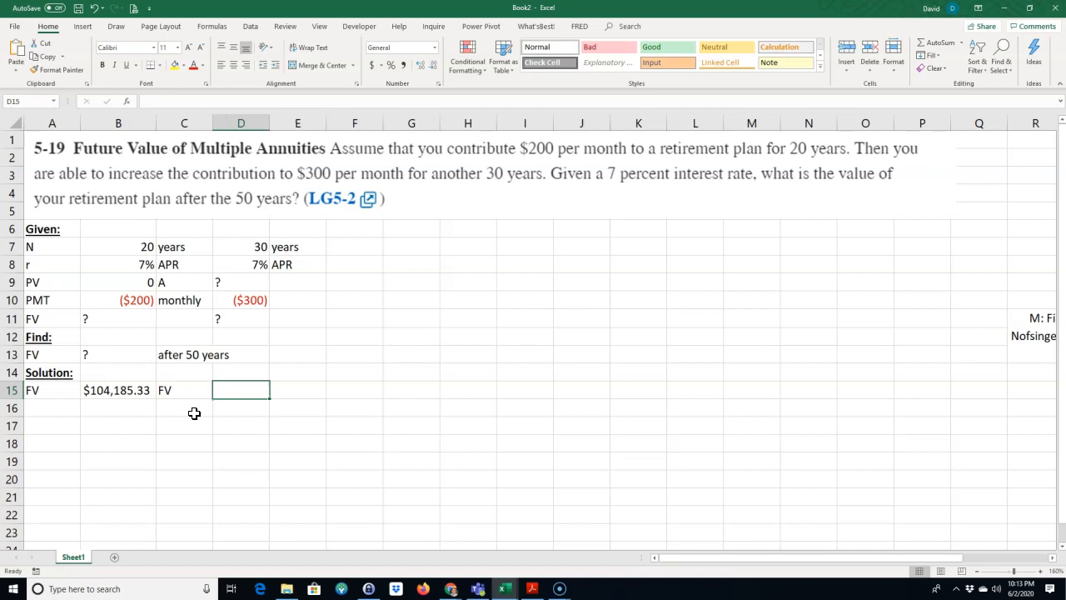
Step: Calculate the future value after the second annuity in D15 with the formula =FV(D8/12,D7*12,D10,-B15)
{"action": "type", "text": "=fv("}
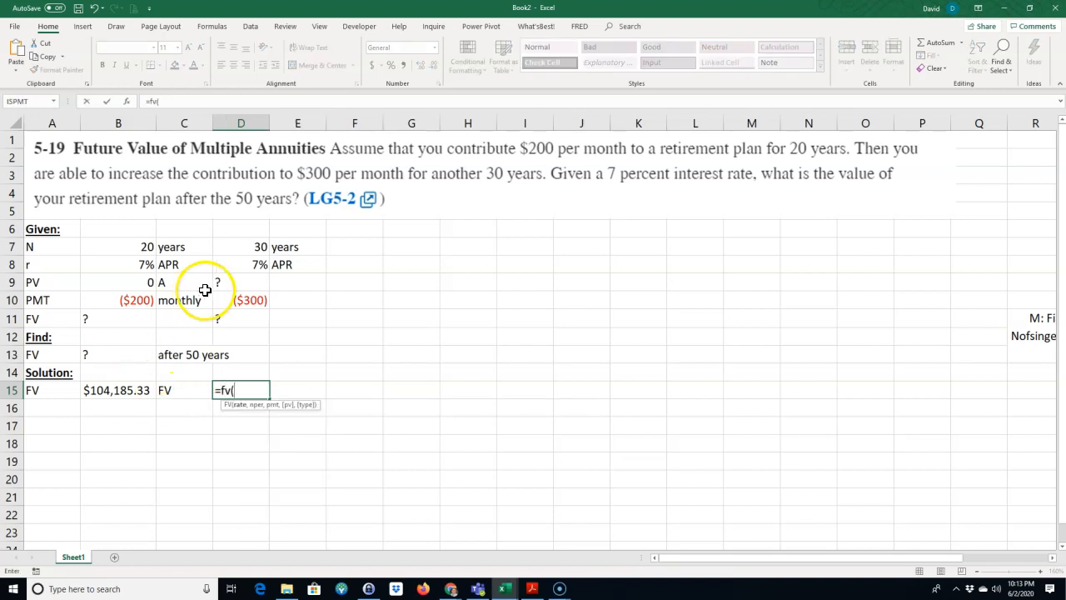
{"action": "left_click", "coordinate": [254, 267]}
{"action": "type", "text": ","}
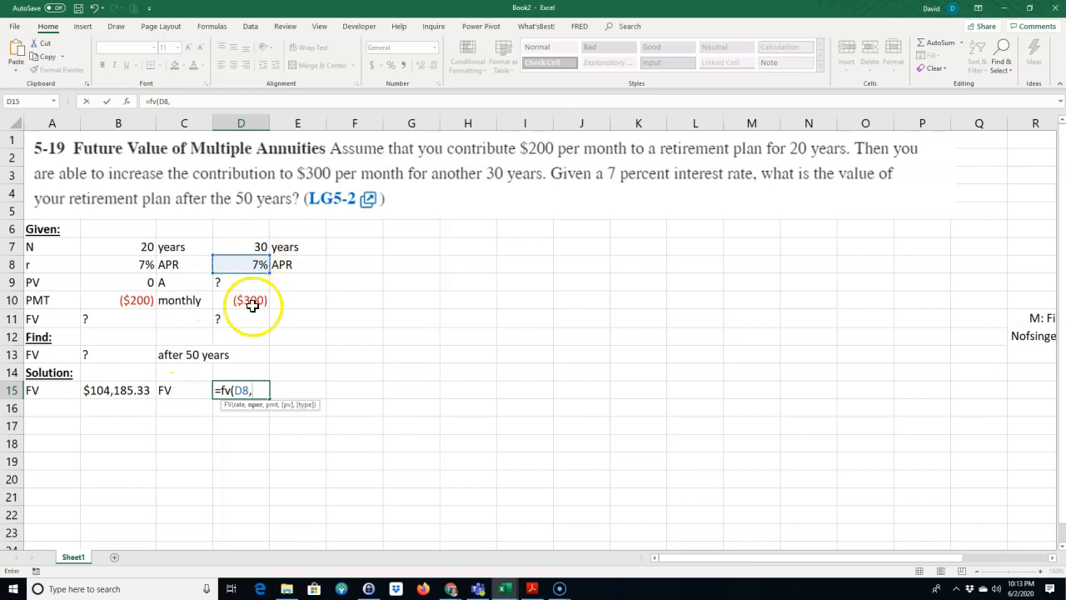
{"action": "left_click", "coordinate": [248, 390]}
{"action": "type", "text": "/12"}
{"action": "left_click", "coordinate": [300, 389]}
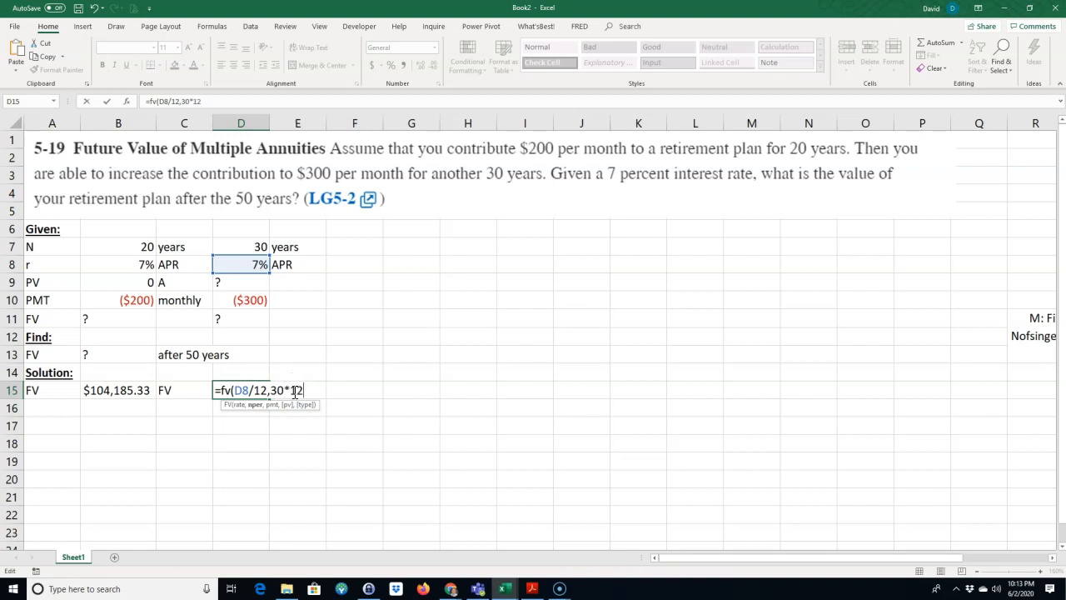
{"action": "left_click_drag", "start_coordinate": [271, 389], "coordinate": [282, 390]}
{"action": "left_click", "coordinate": [252, 245]}
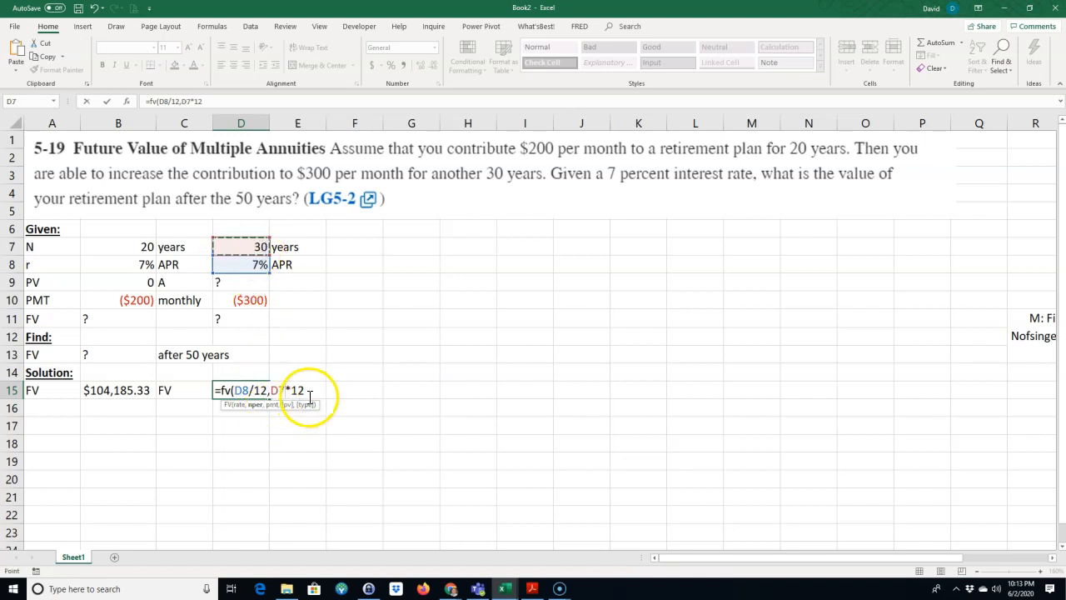
{"action": "type", "text": ","}
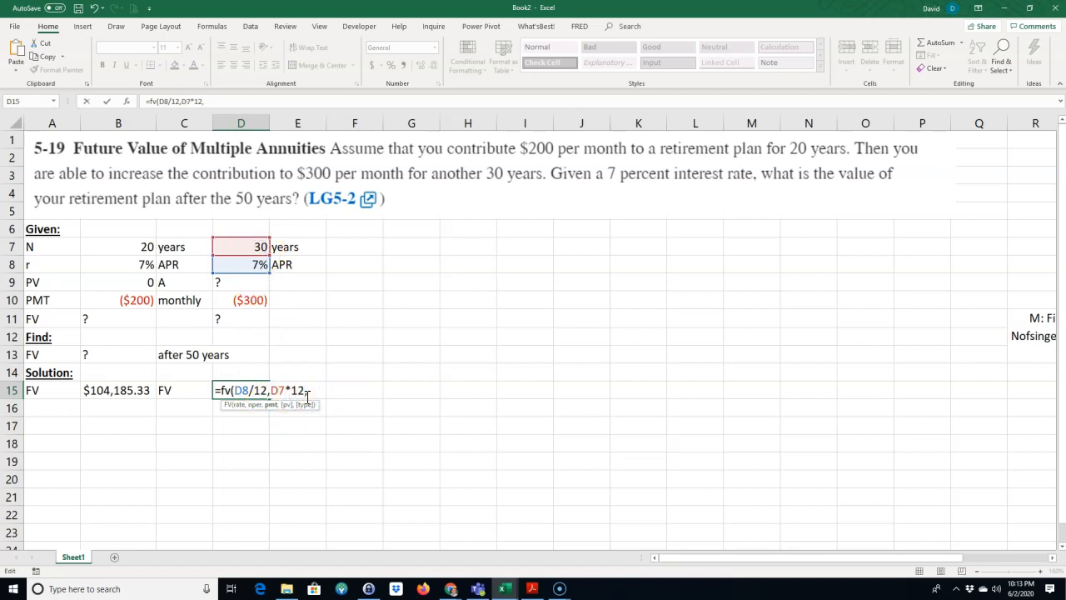
{"action": "left_click", "coordinate": [242, 300]}
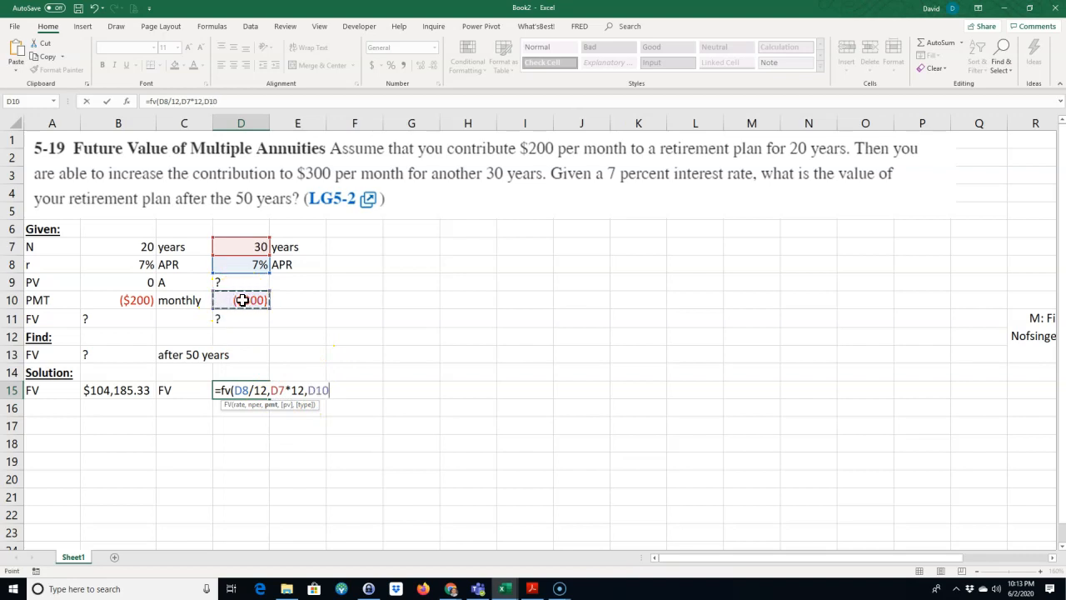
{"action": "type", "text": ","}
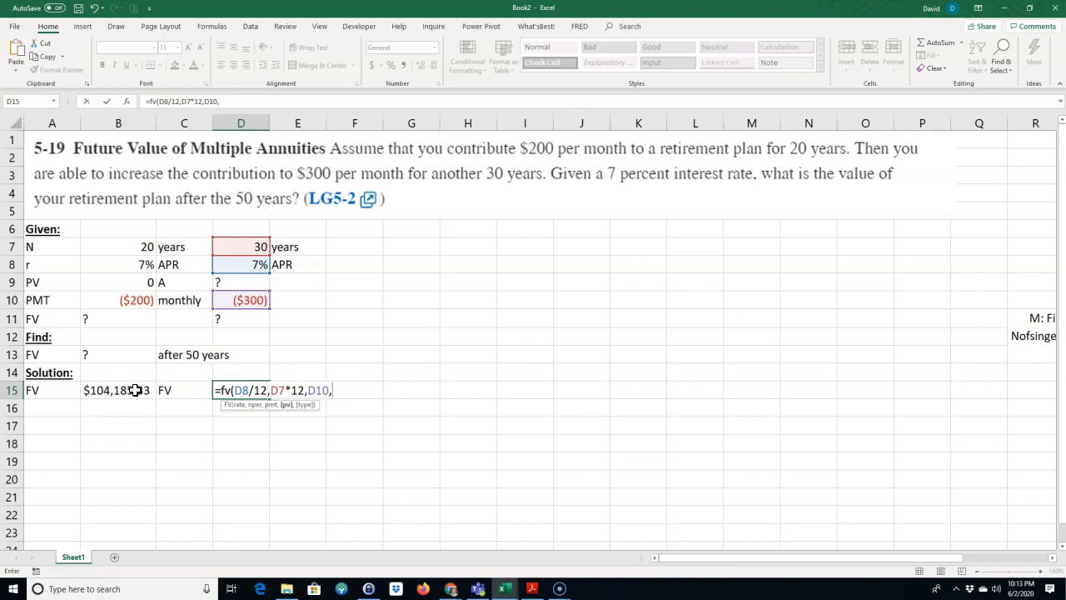
{"action": "type", "text": "-"}
{"action": "left_click", "coordinate": [115, 395]}
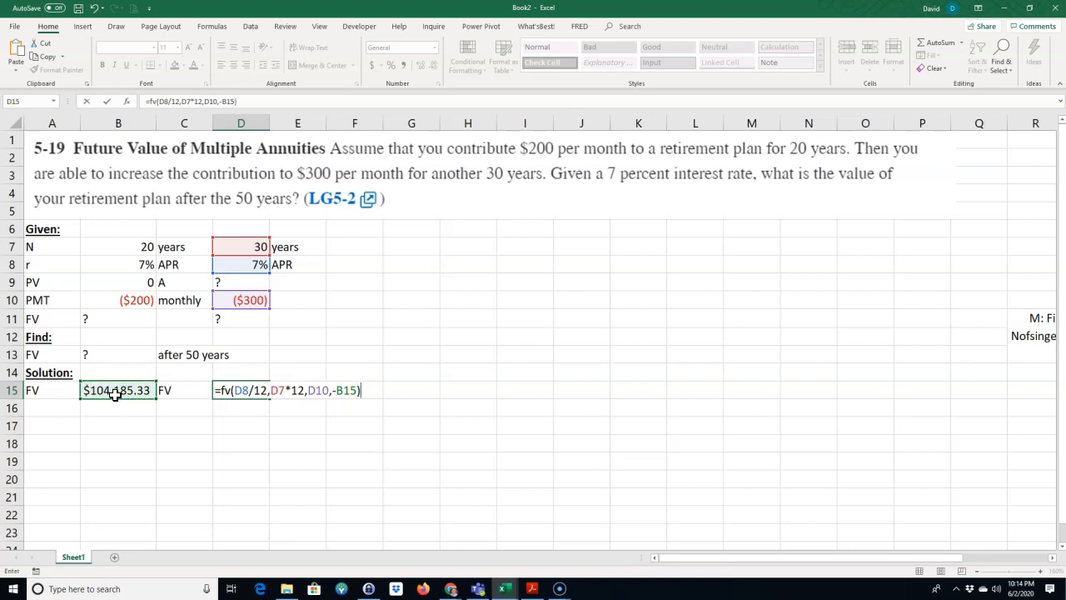
{"action": "key", "text": "Return"}
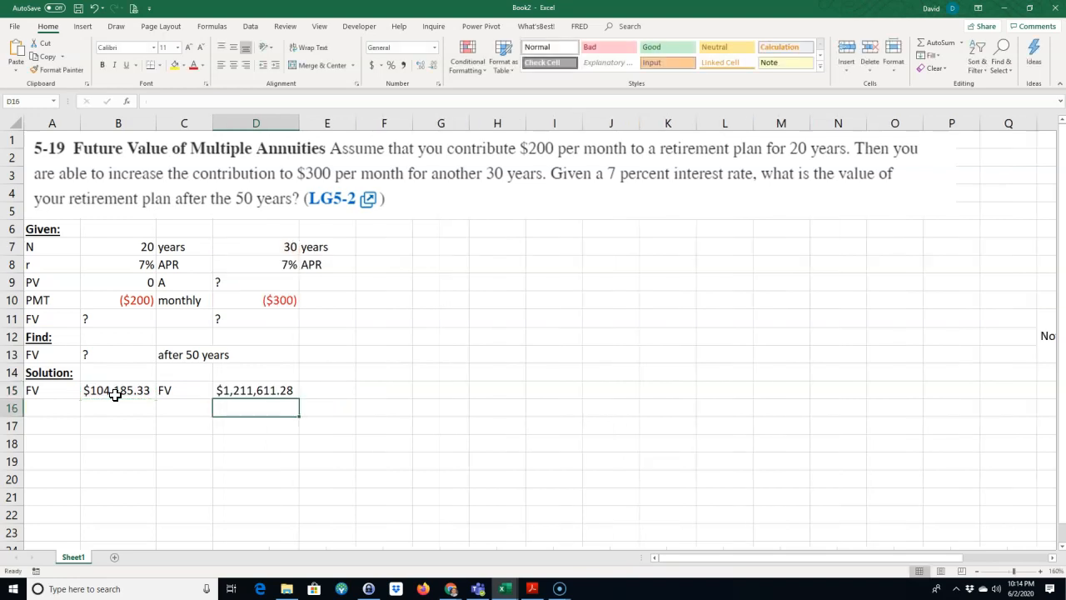
Step: Show the formula of D15 as text in E15 with the FORMULATEXT function
{"action": "left_click", "coordinate": [256, 388]}
{"action": "left_click", "coordinate": [315, 395]}
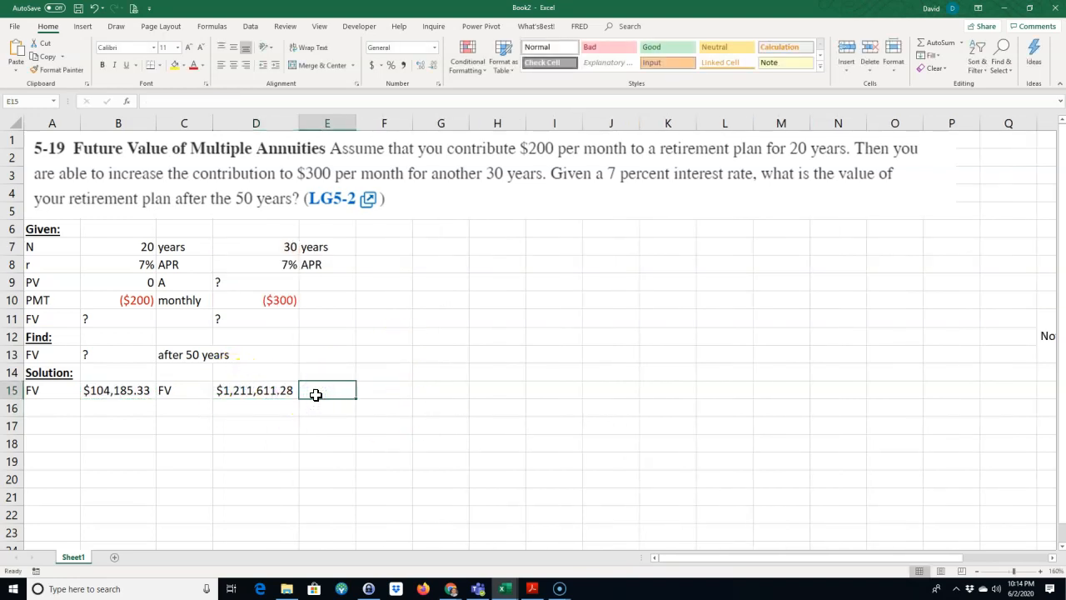
{"action": "type", "text": "=form"}
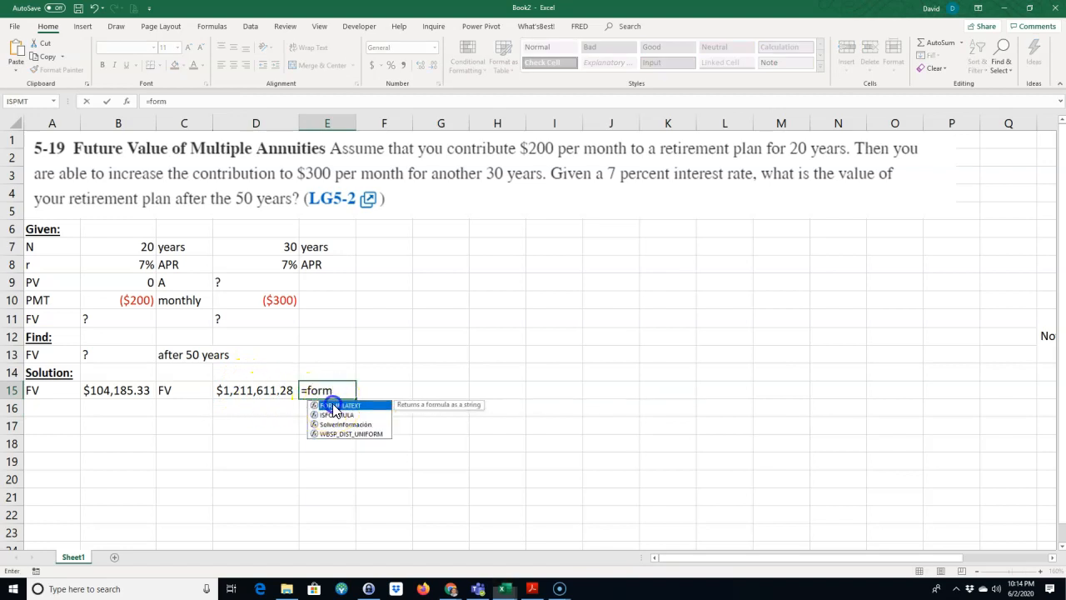
{"action": "double_click", "coordinate": [337, 405]}
{"action": "left_click", "coordinate": [281, 390]}
{"action": "key", "text": "Return"}
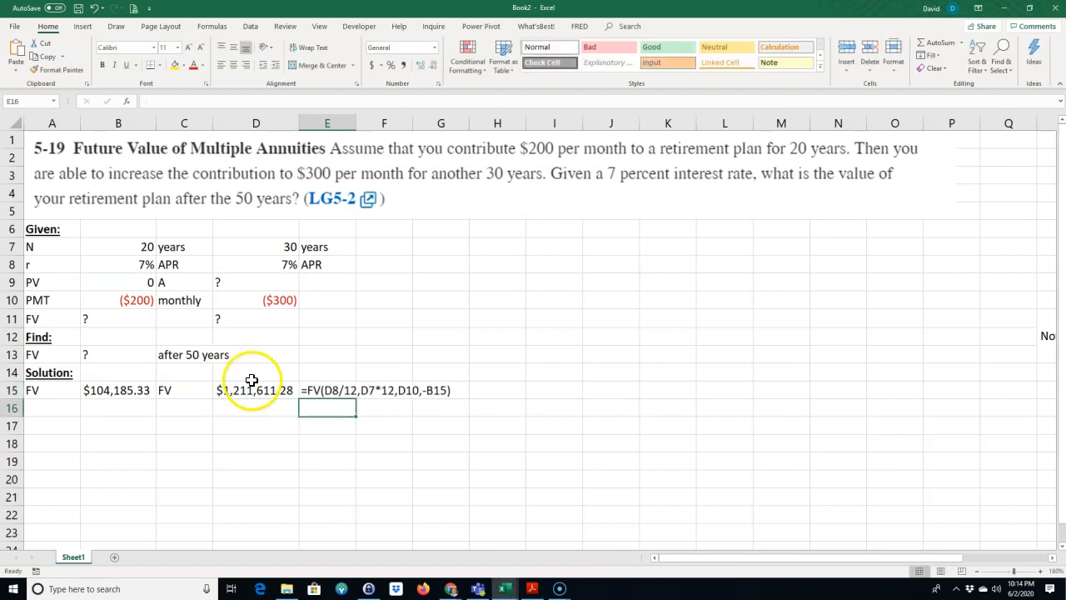
Step: Show the formula of B15 as text in B16 with the FORMULATEXT function
{"action": "left_click", "coordinate": [117, 401]}
{"action": "left_click", "coordinate": [131, 408]}
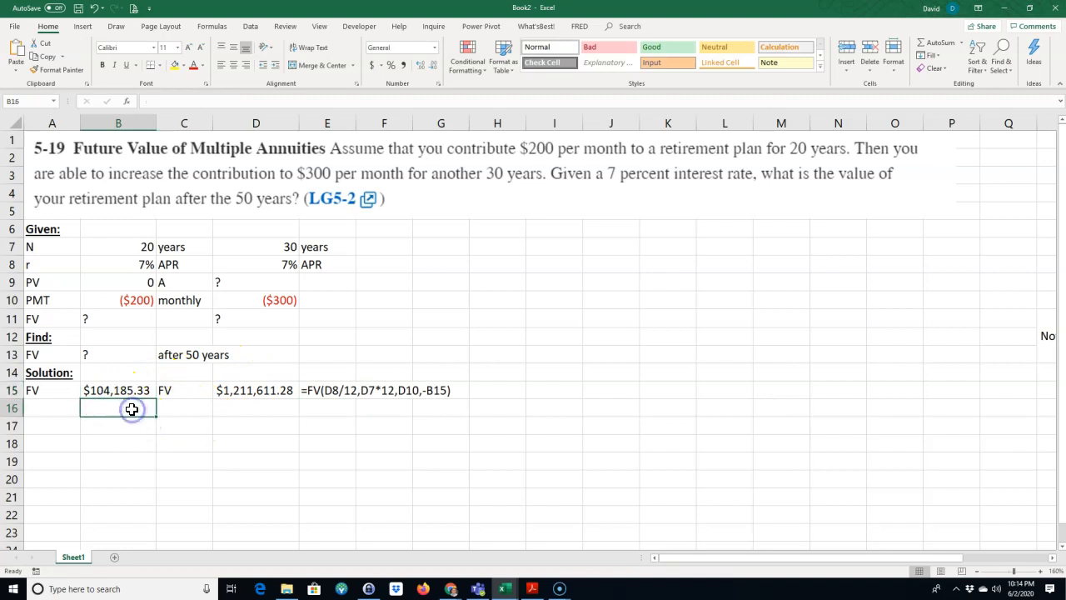
{"action": "type", "text": "=foirm"}
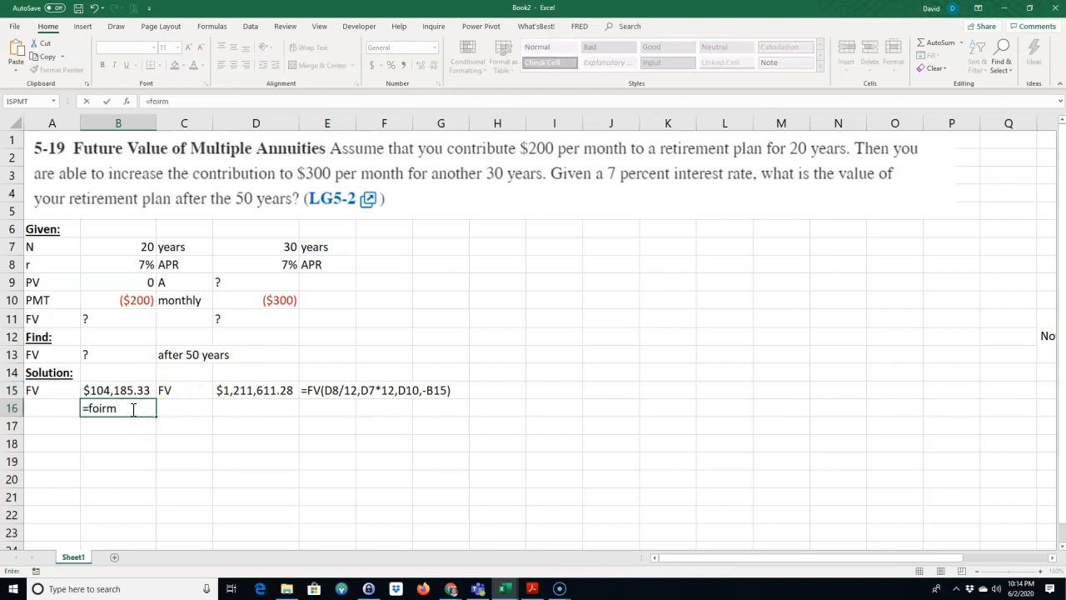
{"action": "key", "text": "BackSpace"}
{"action": "key", "text": "BackSpace"}
{"action": "key", "text": "BackSpace"}
{"action": "key", "text": "BackSpace"}
{"action": "type", "text": "rm"}
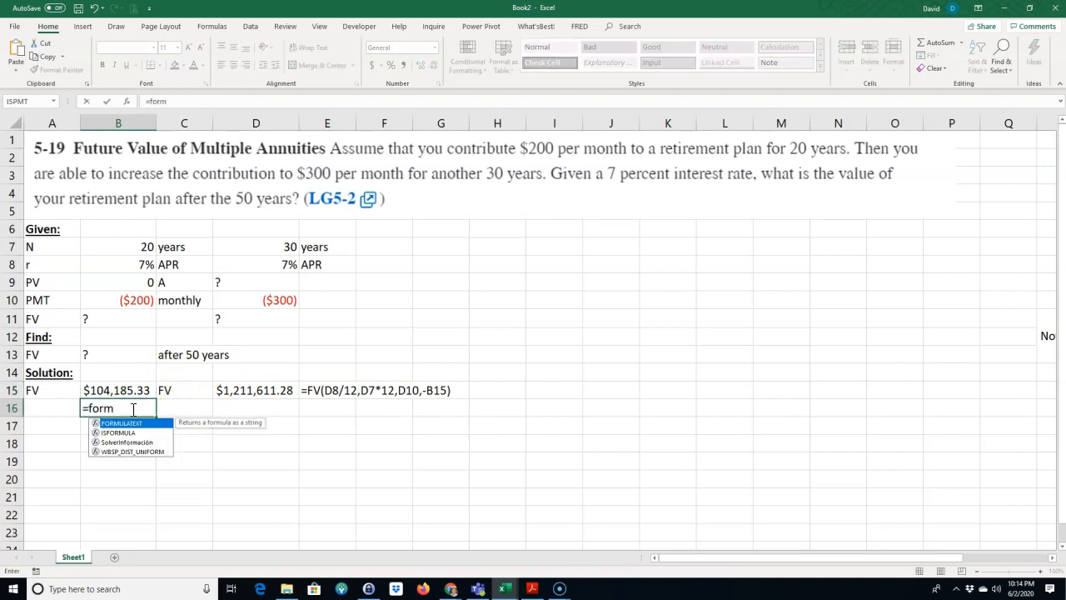
{"action": "double_click", "coordinate": [122, 423]}
{"action": "left_click", "coordinate": [121, 391]}
{"action": "type", "text": ")"}
{"action": "key", "text": "Return"}
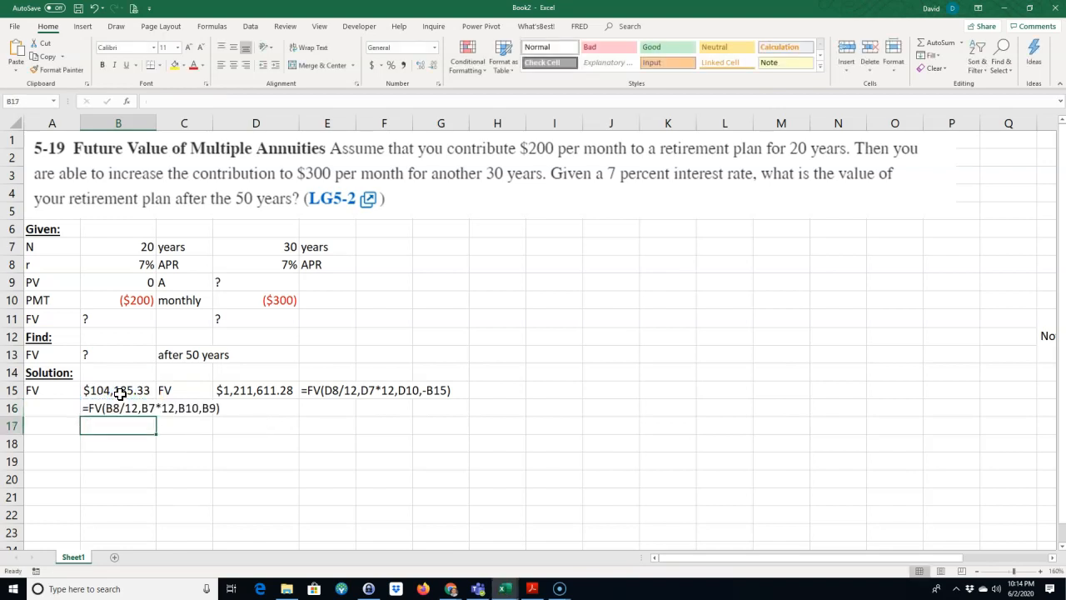
Step: Highlight the final future value in D15 with a yellow fill
{"action": "left_click", "coordinate": [250, 388]}
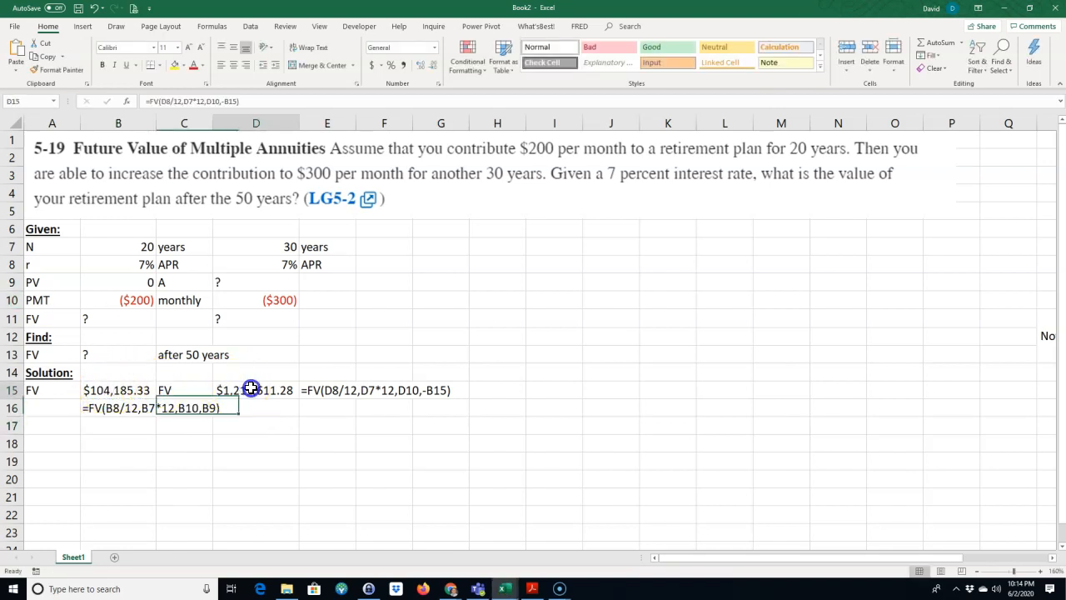
{"action": "left_click", "coordinate": [178, 68]}
{"action": "left_click", "coordinate": [241, 444]}
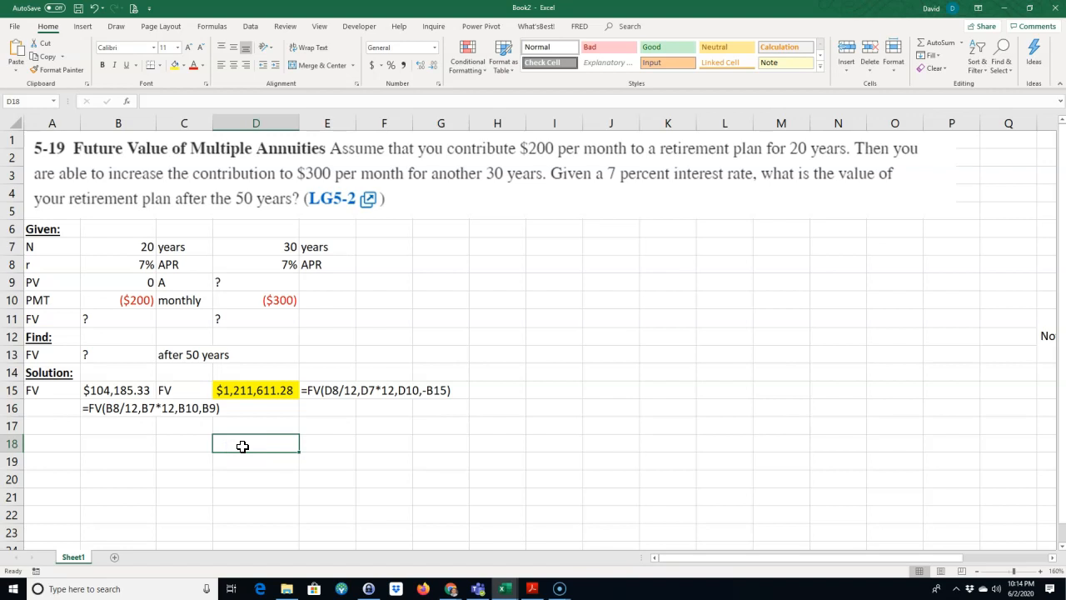
Step: Add the heading "Alternate Solution:" in A17 and make it bold and underlined
{"action": "left_click", "coordinate": [39, 424]}
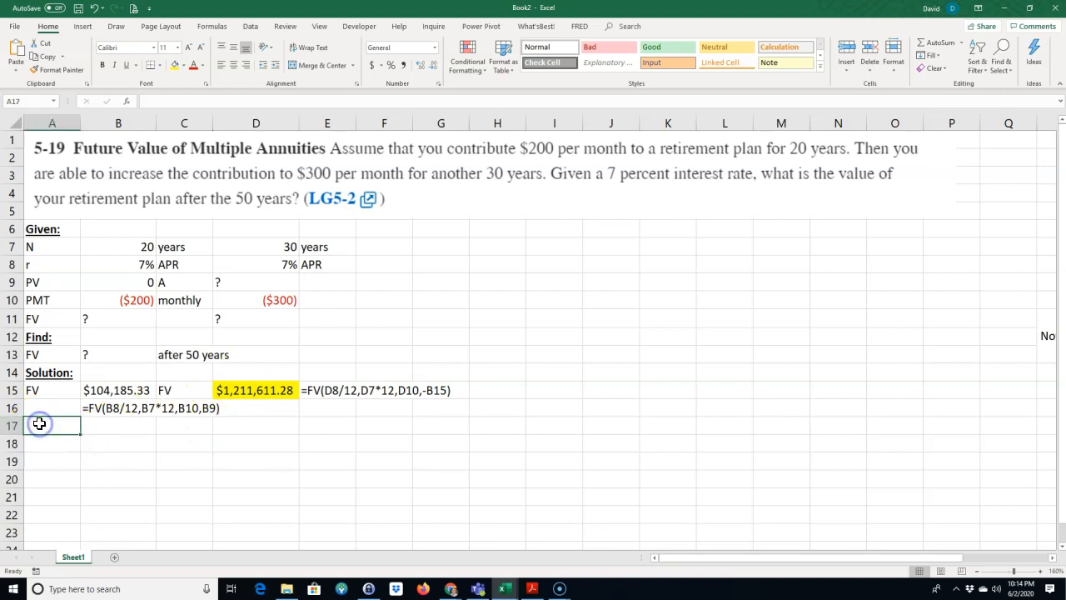
{"action": "type", "text": "Alter"}
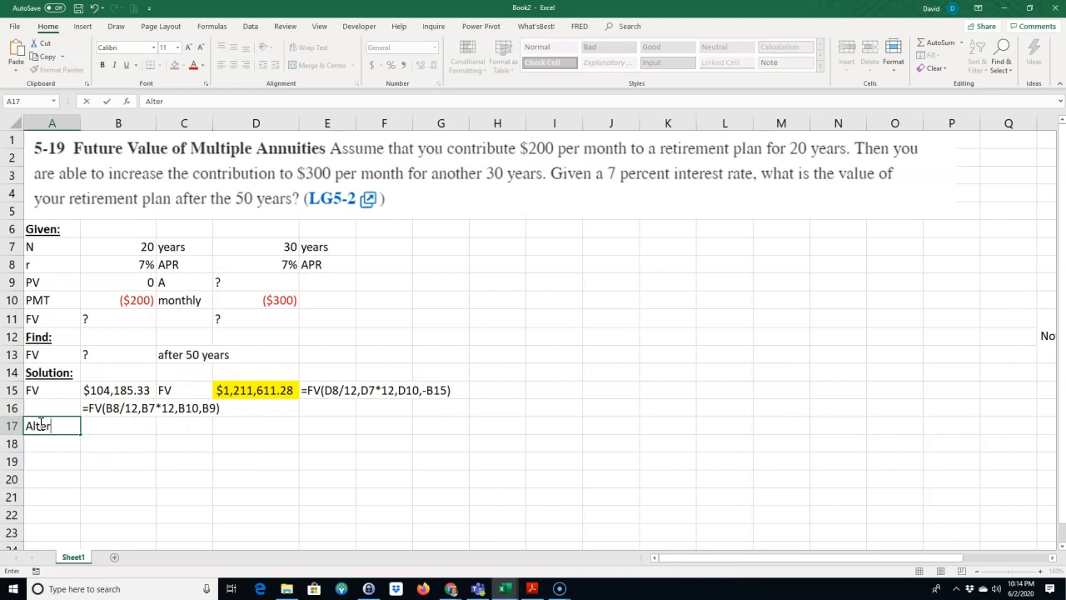
{"action": "type", "text": "nate Solution"}
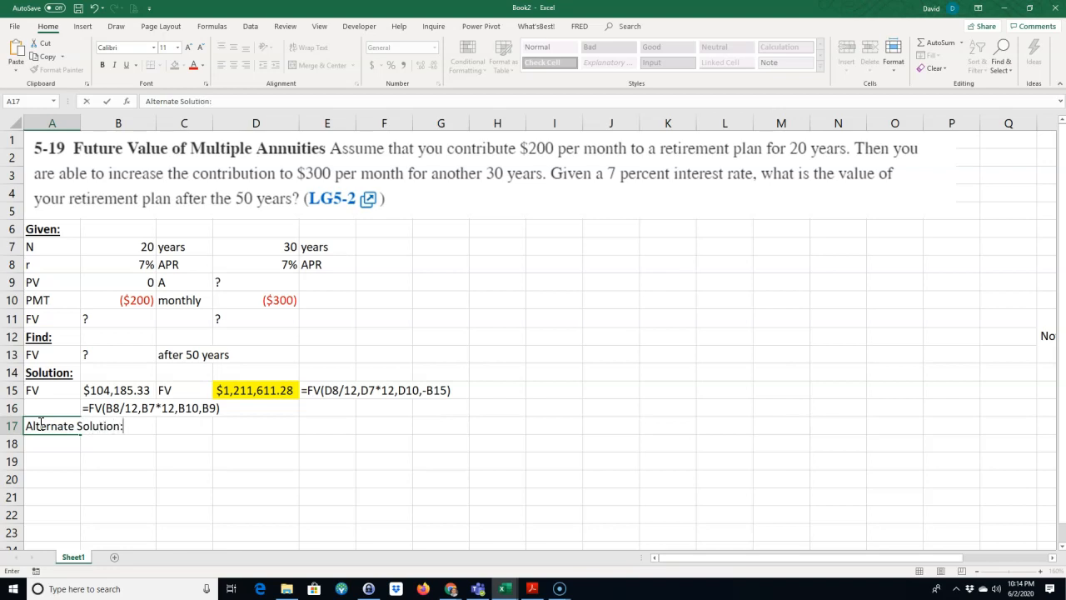
{"action": "type", "text": ":"}
{"action": "key", "text": "Up"}
{"action": "left_click", "coordinate": [44, 426]}
{"action": "left_click", "coordinate": [102, 65]}
{"action": "left_click", "coordinate": [125, 66]}
Step: Label the first row of the alternate solution "FV of $200 for 50 years" in A18
{"action": "left_click", "coordinate": [59, 445]}
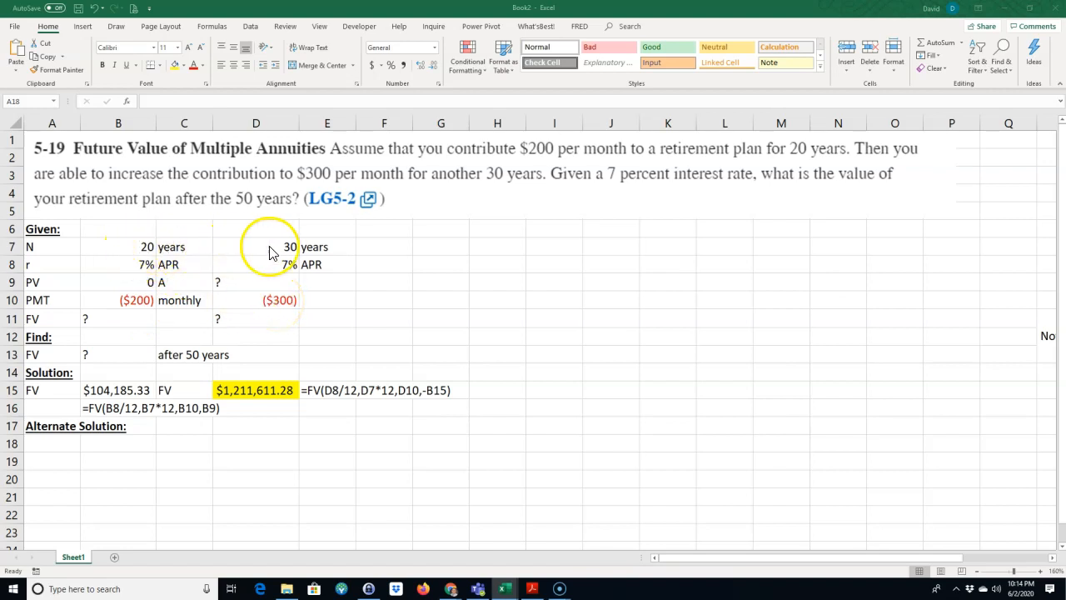
{"action": "left_click", "coordinate": [53, 447]}
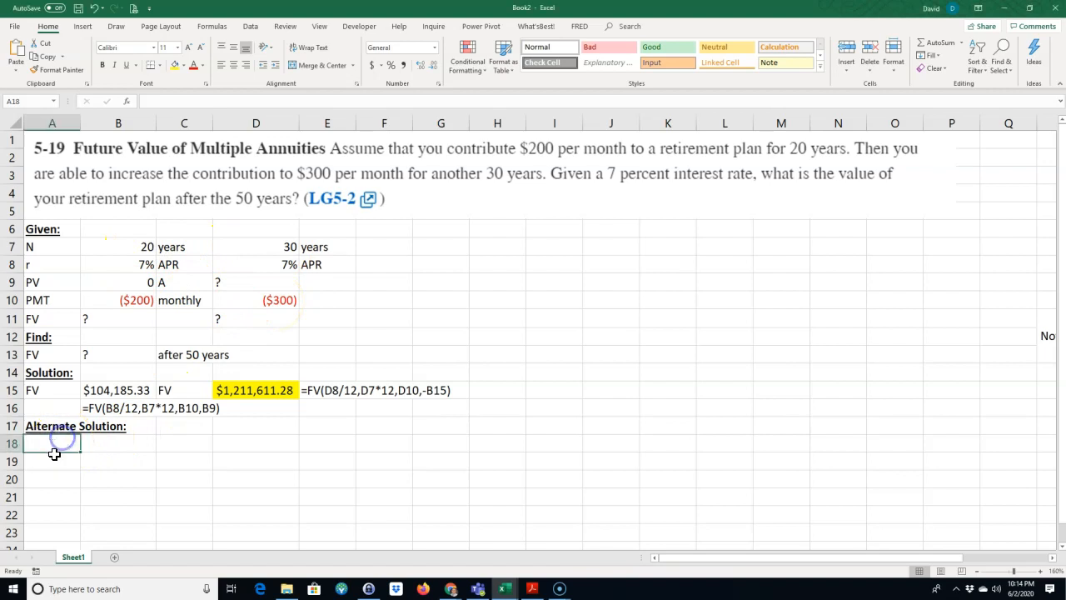
{"action": "type", "text": "FV of"}
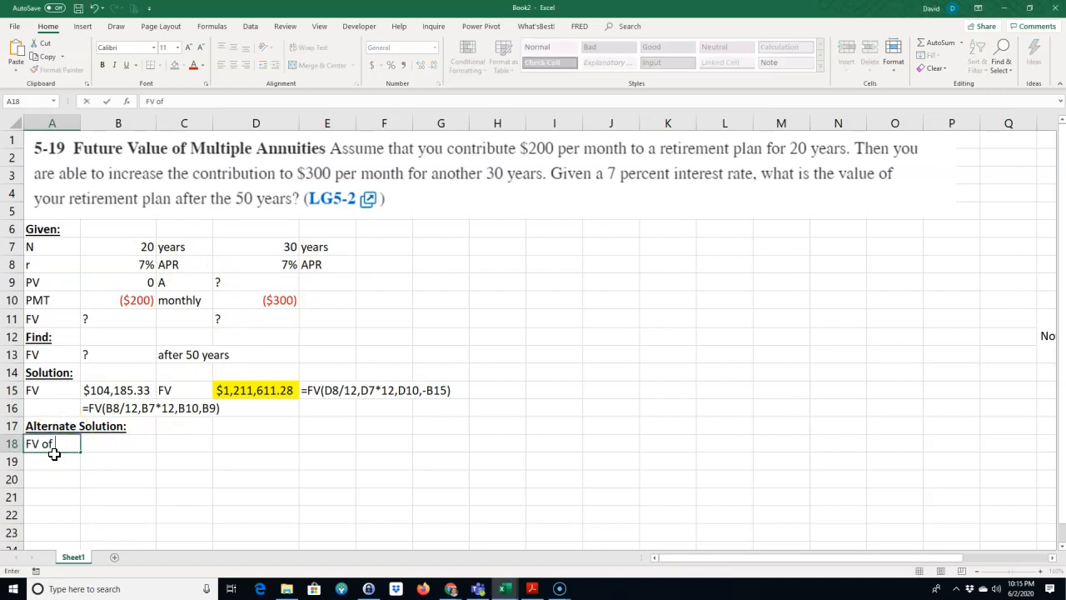
{"action": "type", "text": " $2000 for 50 years"}
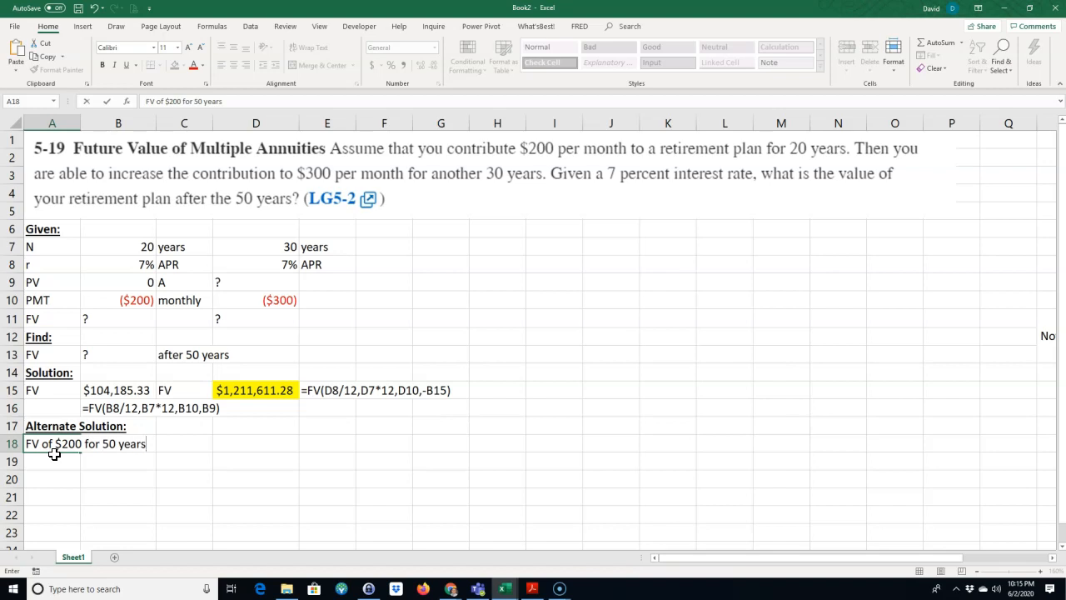
{"action": "key", "text": "Tab"}
{"action": "key", "text": "Tab"}
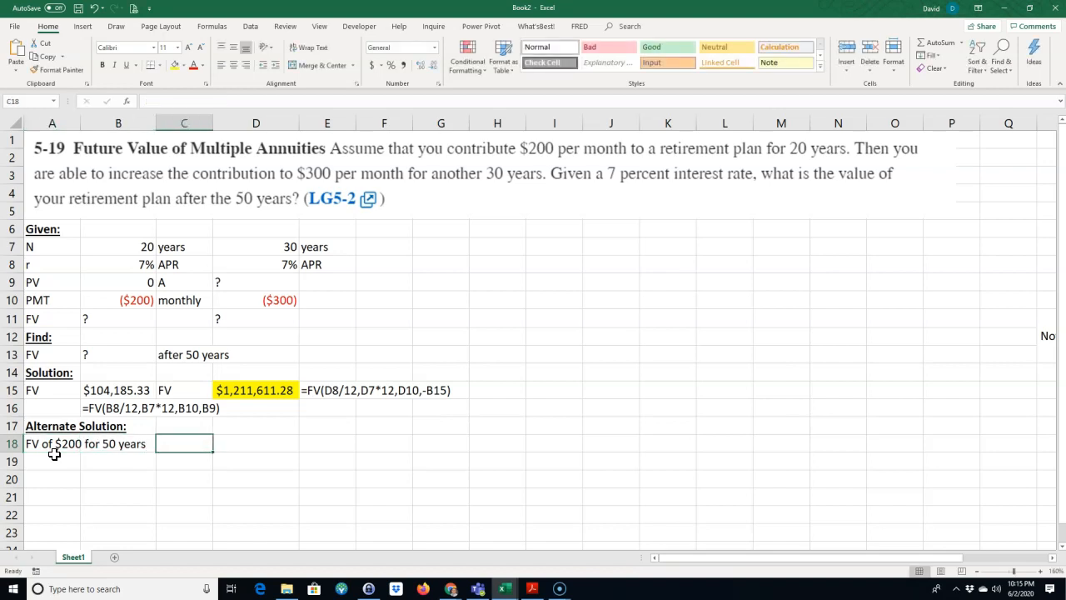
Step: Calculate the future value of $200 for 50 years in C18 with =FV(B8/12,12*(B7+D7),B10)
{"action": "type", "text": "=fv("}
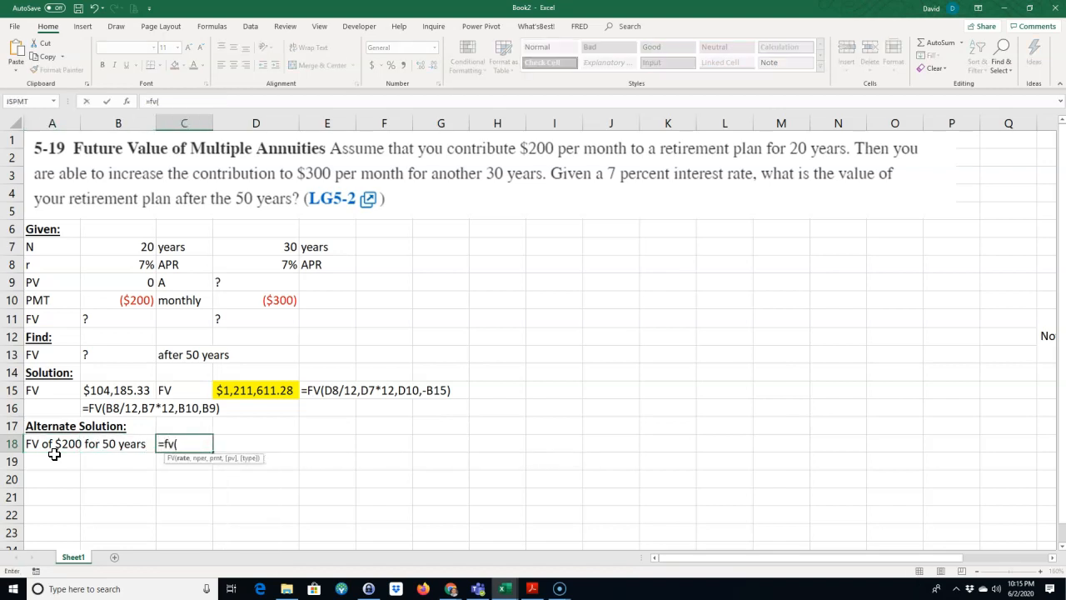
{"action": "left_click", "coordinate": [136, 264]}
{"action": "type", "text": "/12,12"}
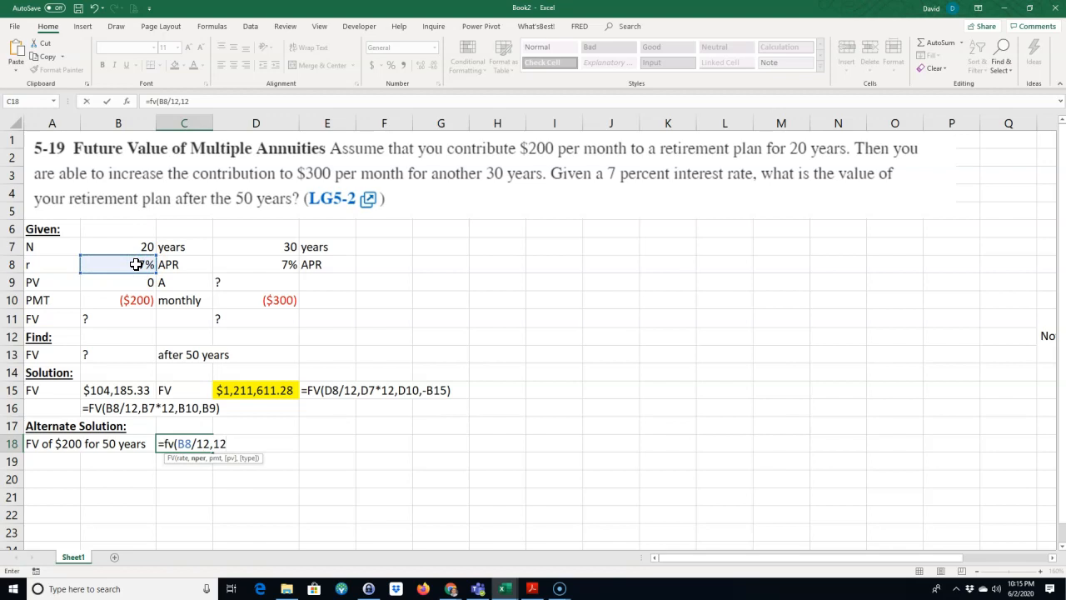
{"action": "type", "text": "*("}
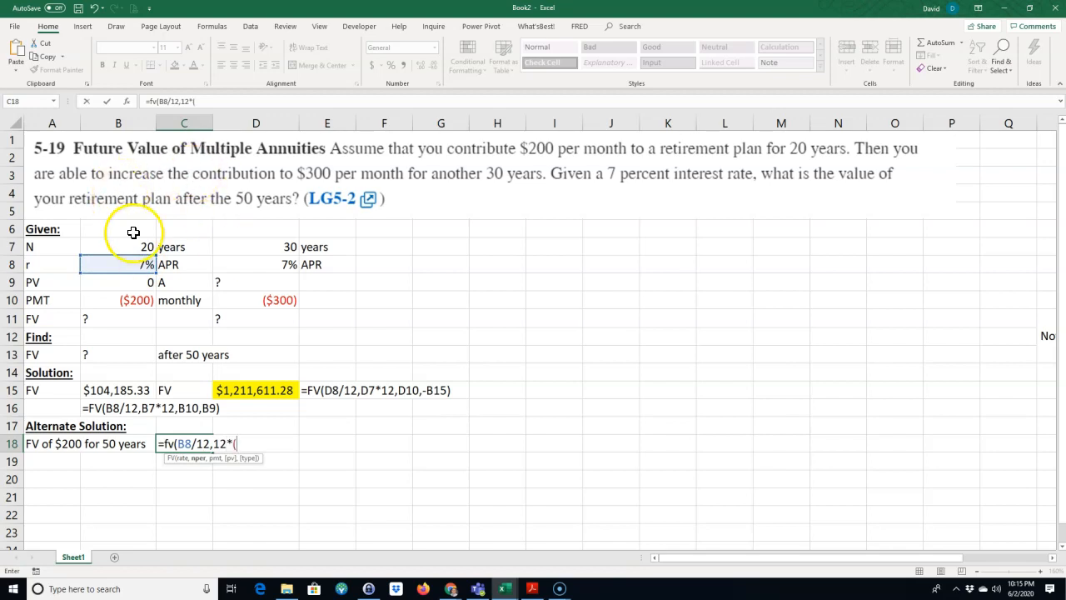
{"action": "left_click", "coordinate": [137, 247]}
{"action": "type", "text": "+"}
{"action": "left_click", "coordinate": [273, 248]}
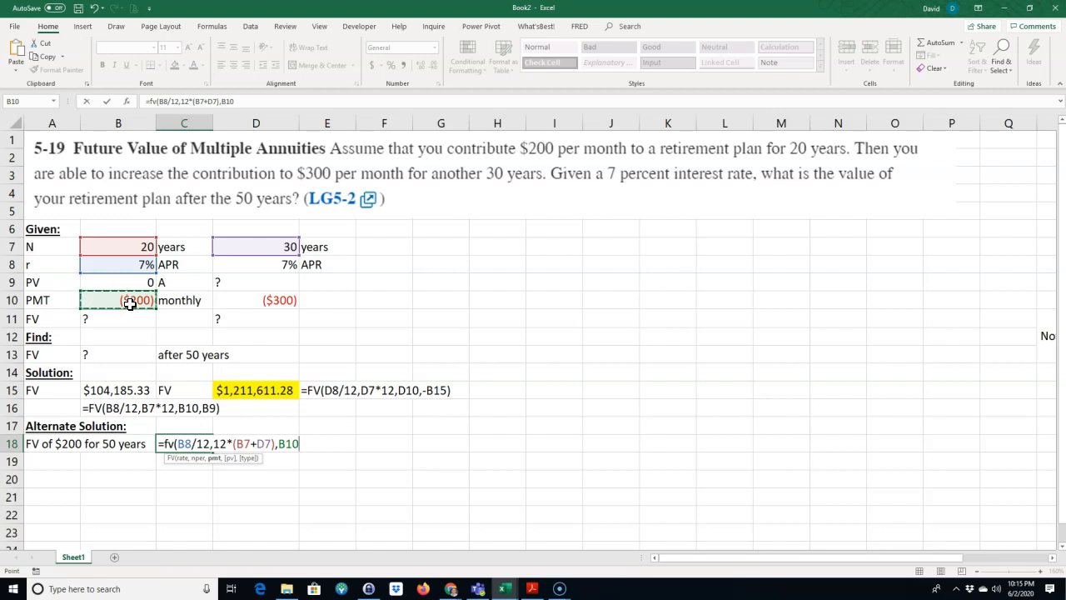
{"action": "key", "text": "Return"}
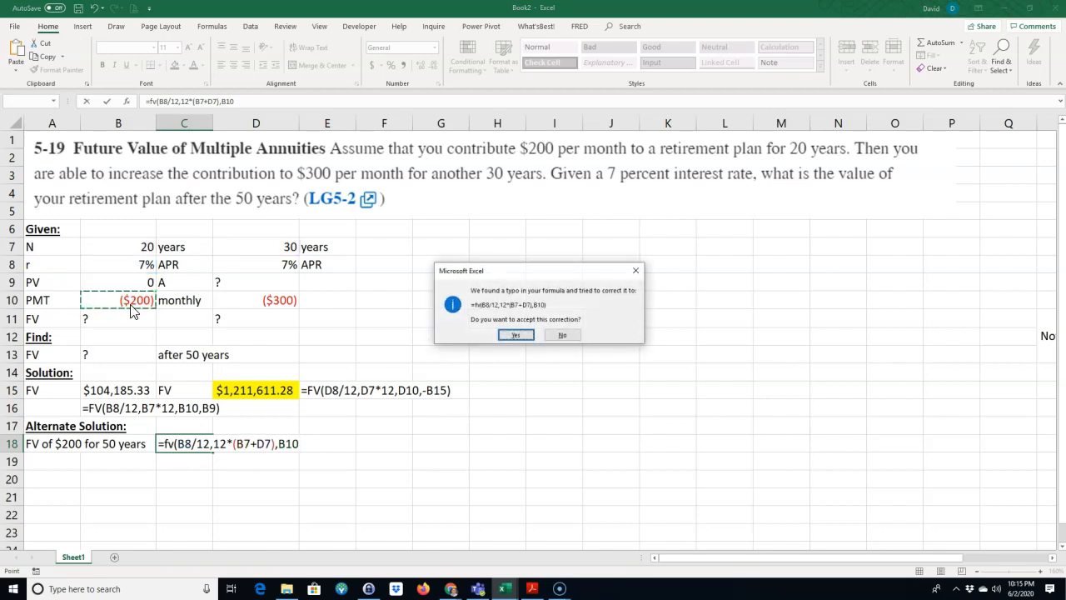
{"action": "left_click", "coordinate": [516, 335]}
Step: Apply the Accounting dollar format to C18 and review the cell references in its FV formula
{"action": "left_click", "coordinate": [200, 443]}
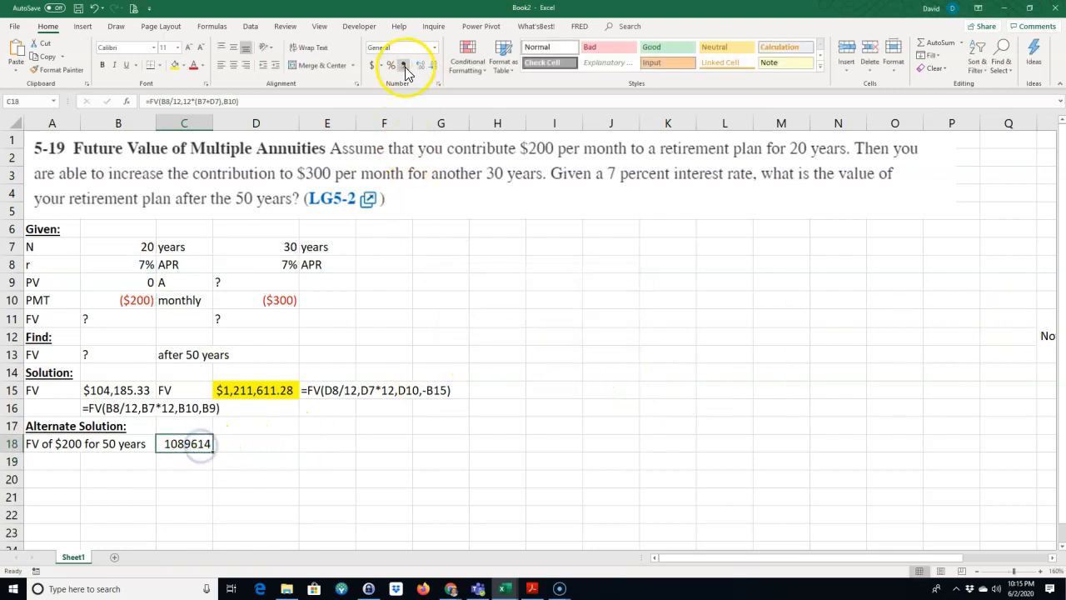
{"action": "left_click", "coordinate": [373, 65]}
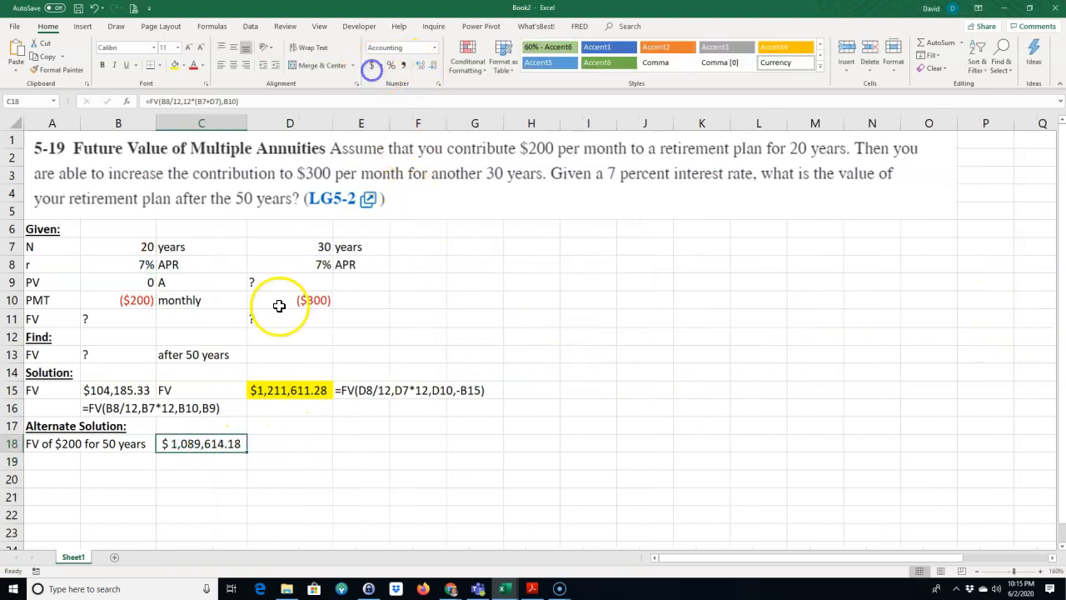
{"action": "double_click", "coordinate": [208, 443]}
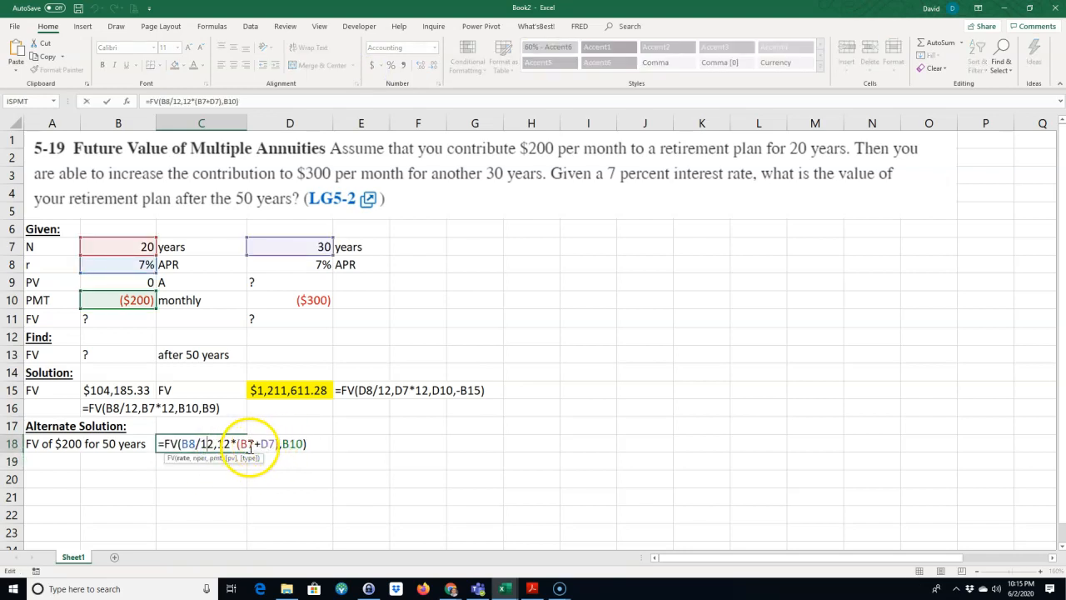
{"action": "left_click", "coordinate": [300, 444]}
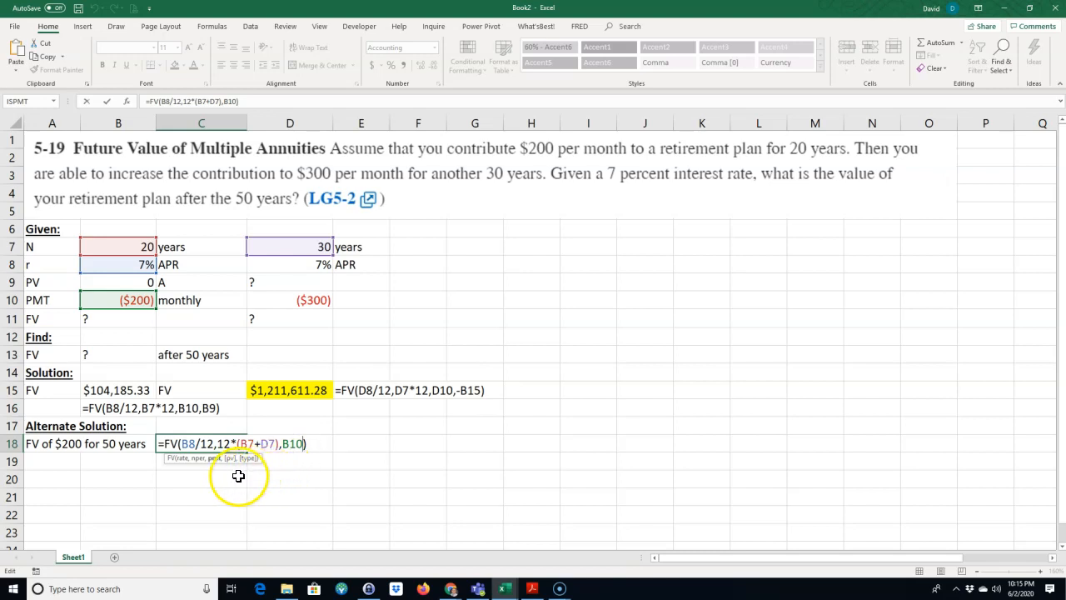
{"action": "double_click", "coordinate": [292, 443]}
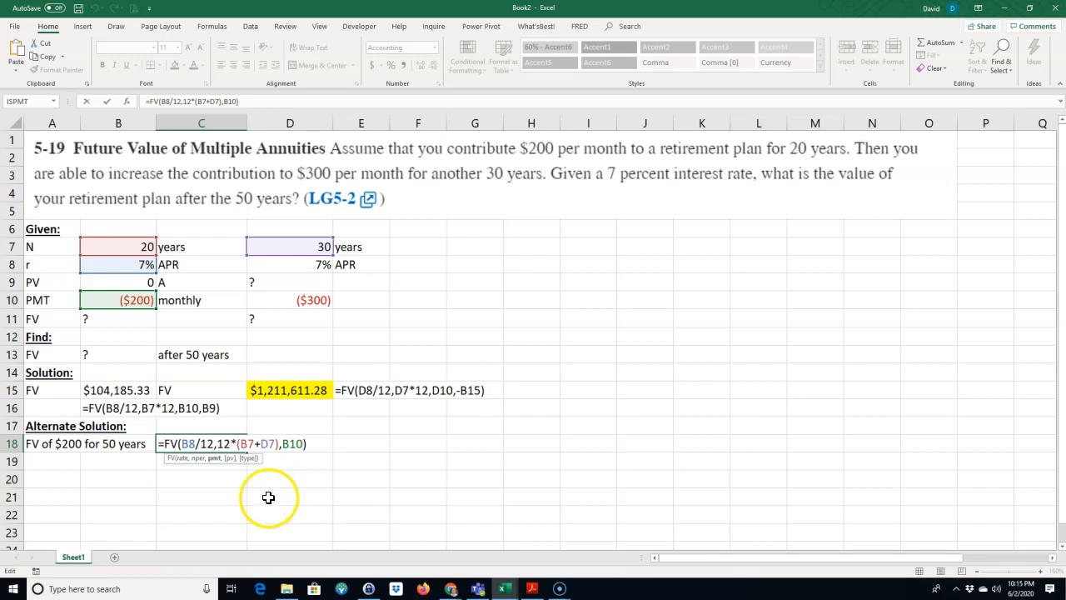
{"action": "key", "text": "ctrl+Return"}
Step: Label the second row of the alternate solution "FV of $100 for 30 years" in A19
{"action": "left_click", "coordinate": [34, 458]}
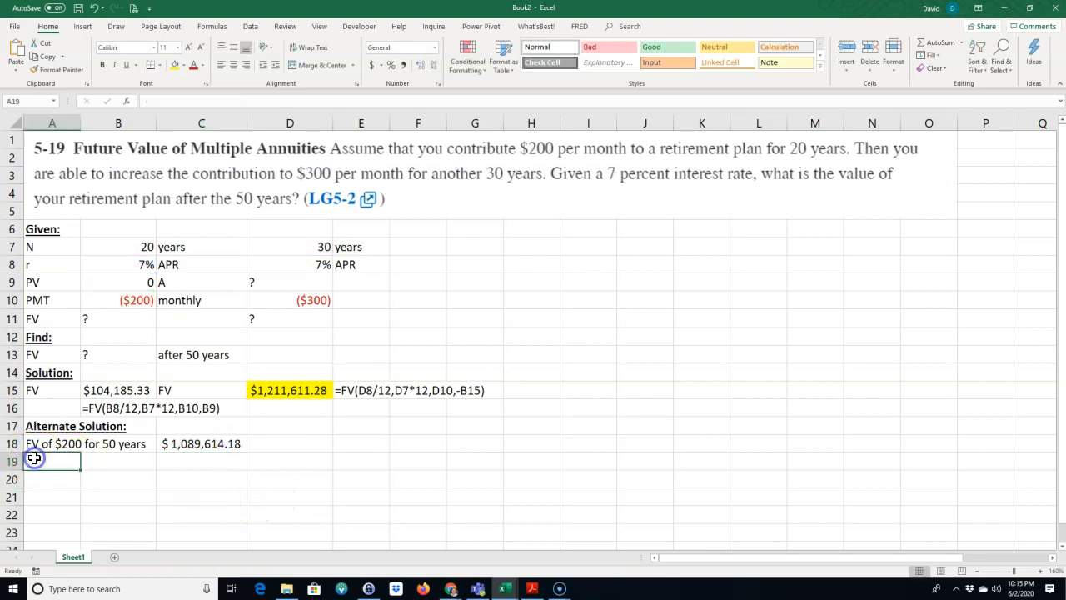
{"action": "type", "text": "FV of $200 for 50 years"}
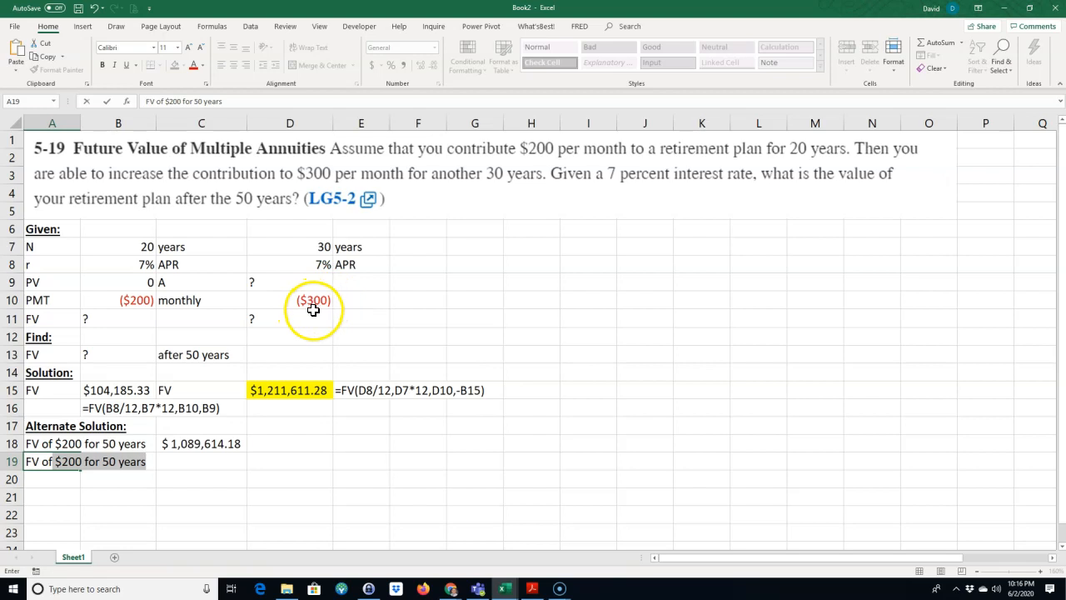
{"action": "left_click", "coordinate": [62, 463]}
{"action": "type", "text": "1"}
{"action": "key", "text": "Delete"}
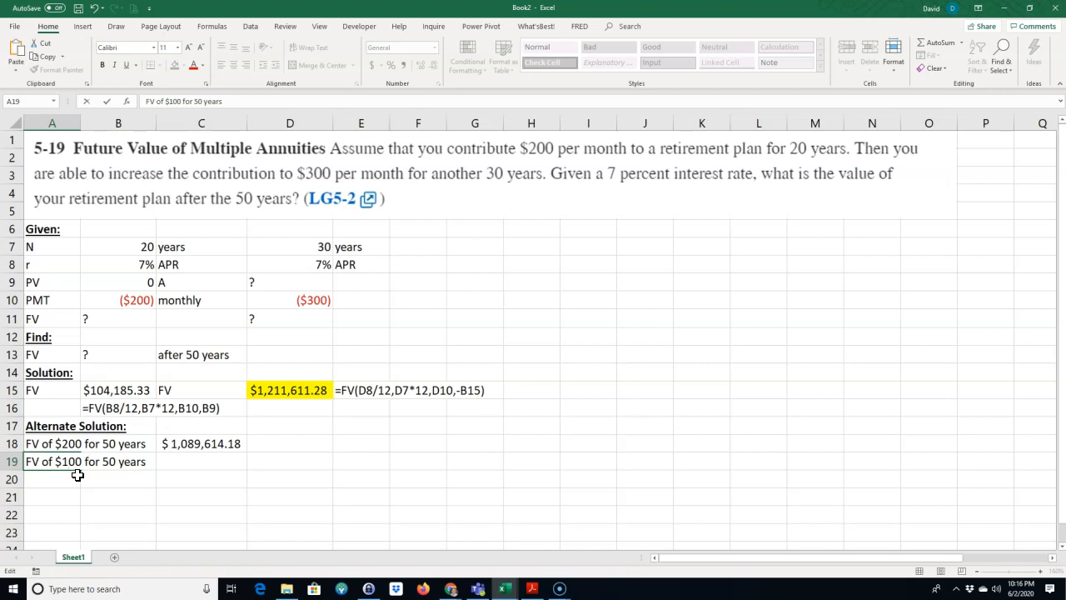
{"action": "double_click", "coordinate": [108, 461]}
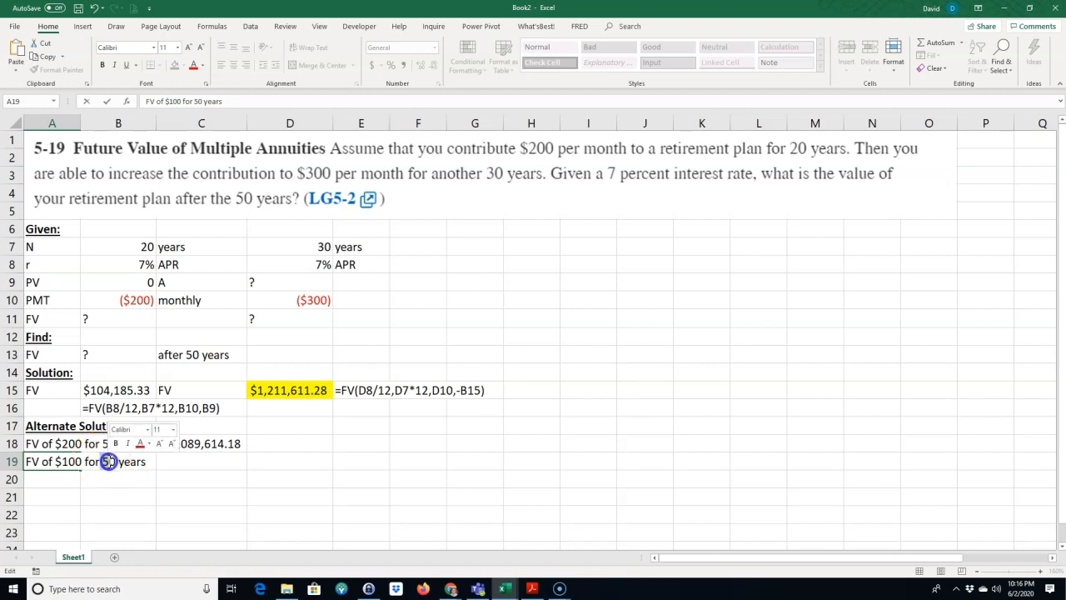
{"action": "type", "text": "30"}
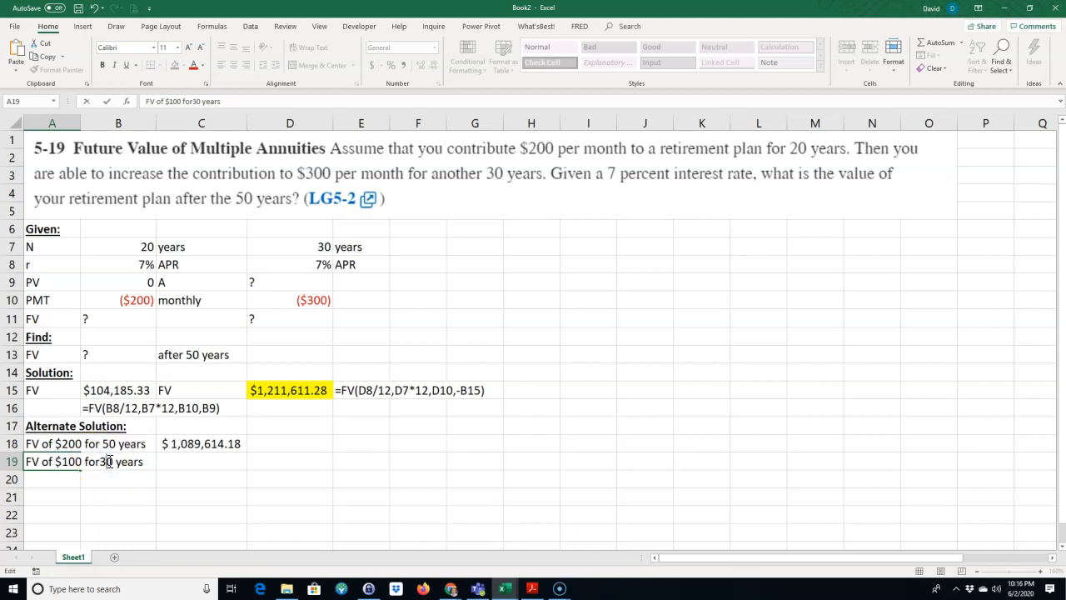
{"action": "left_click", "coordinate": [103, 462]}
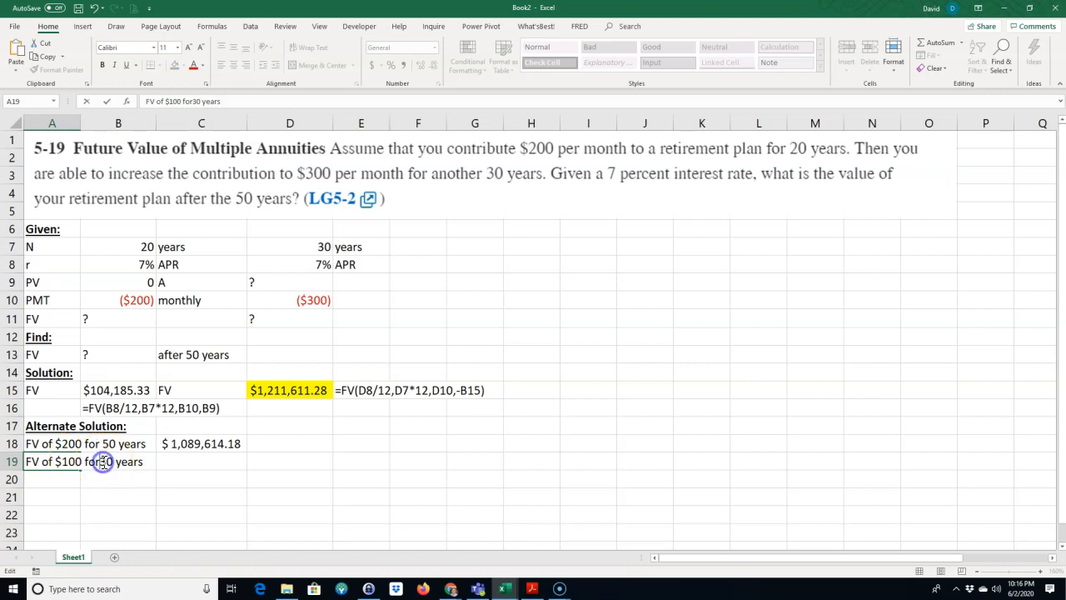
Step: Show the formula of C18 as text in D18 with the FORMULATEXT function
{"action": "left_click", "coordinate": [300, 448]}
{"action": "type", "text": "=form"}
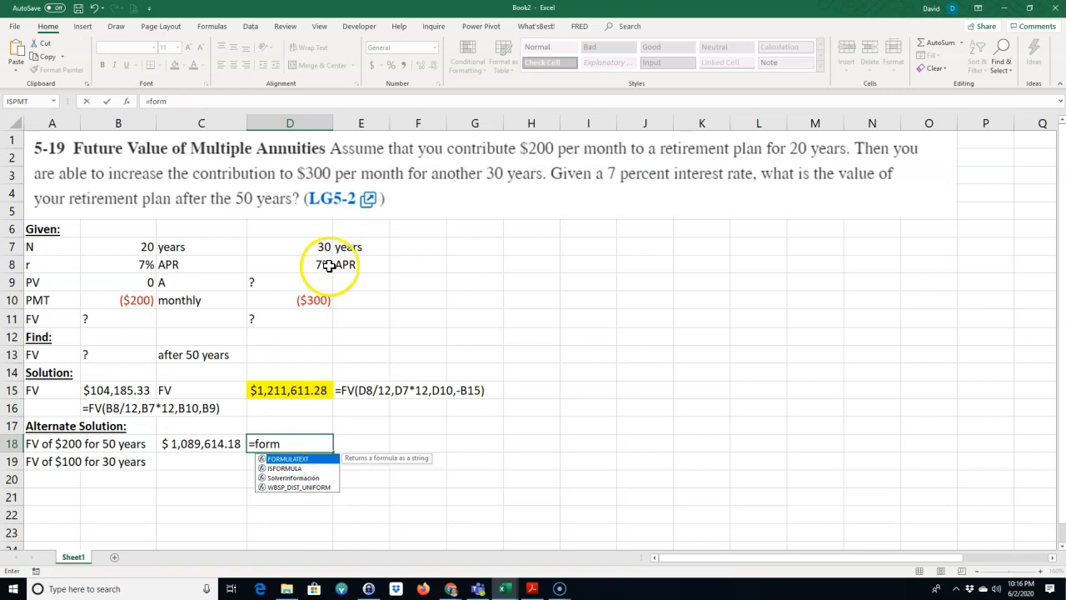
{"action": "double_click", "coordinate": [291, 459]}
{"action": "left_click", "coordinate": [228, 438]}
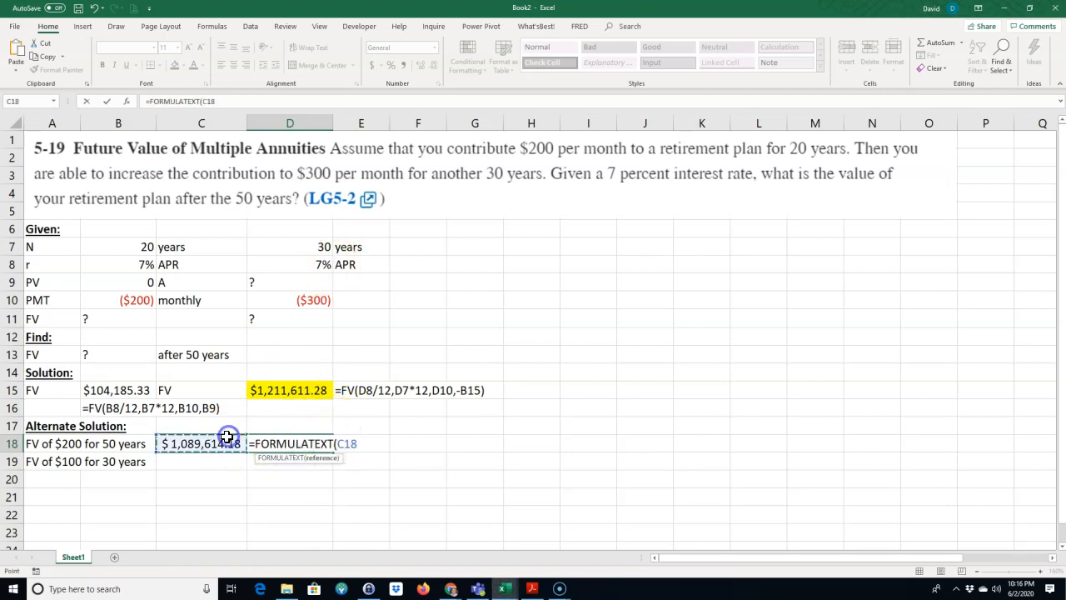
{"action": "key", "text": "Return"}
Step: Calculate the future value of the extra $100 for 30 years in C19 with =FV(D8/12,D7*12,D10-B10)
{"action": "left_click", "coordinate": [184, 464]}
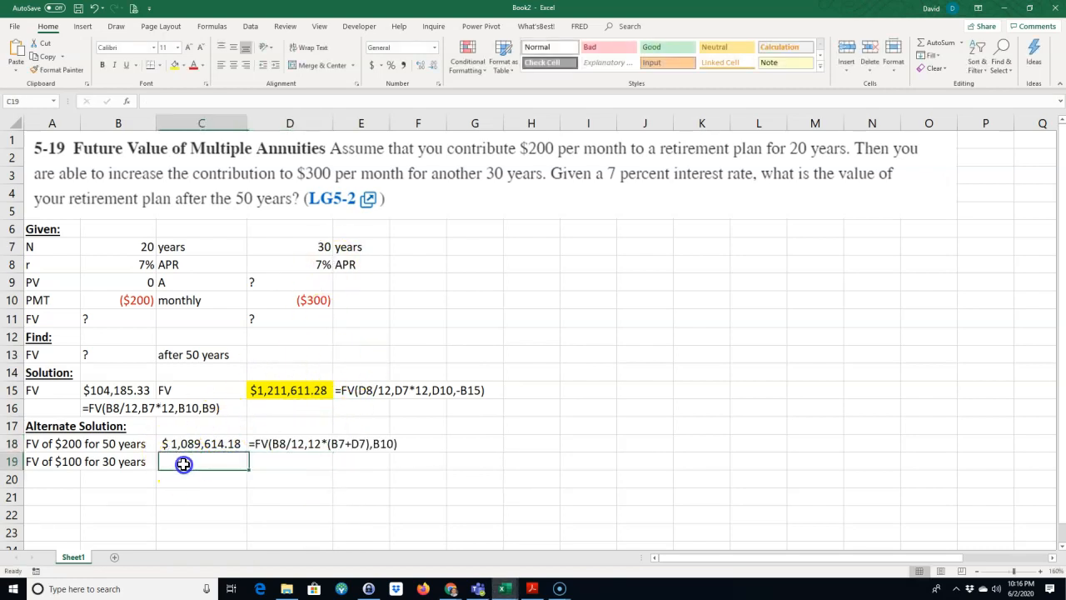
{"action": "type", "text": "=fv("}
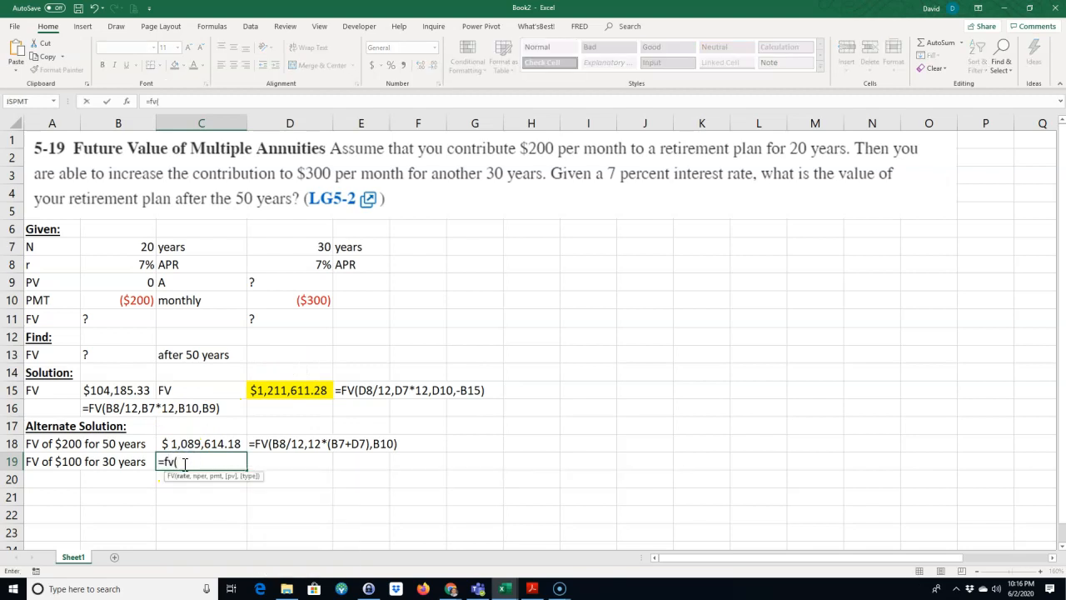
{"action": "left_click", "coordinate": [297, 262]}
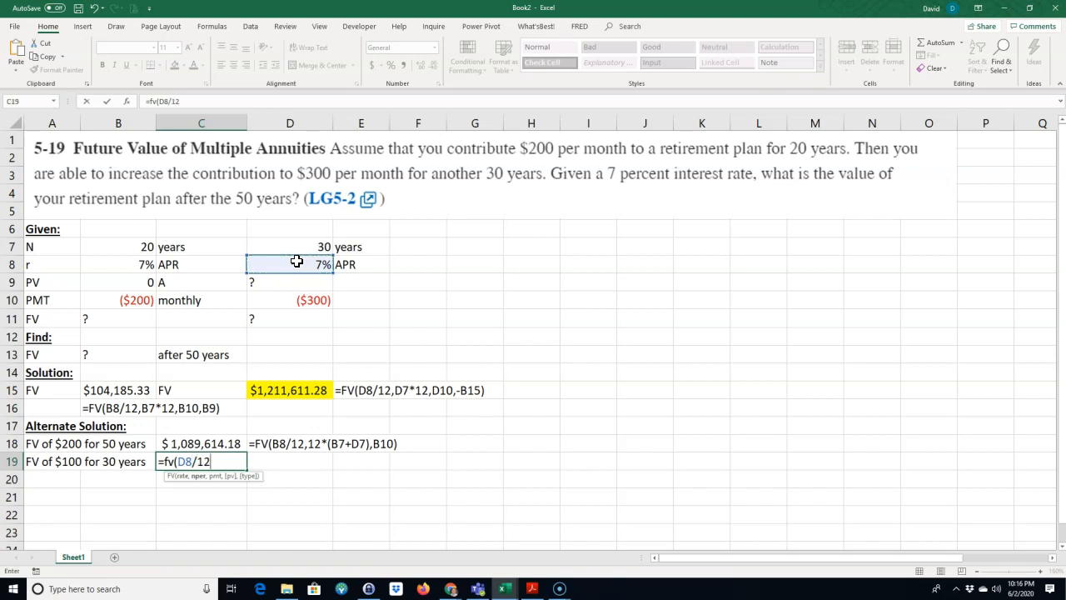
{"action": "left_click", "coordinate": [311, 247]}
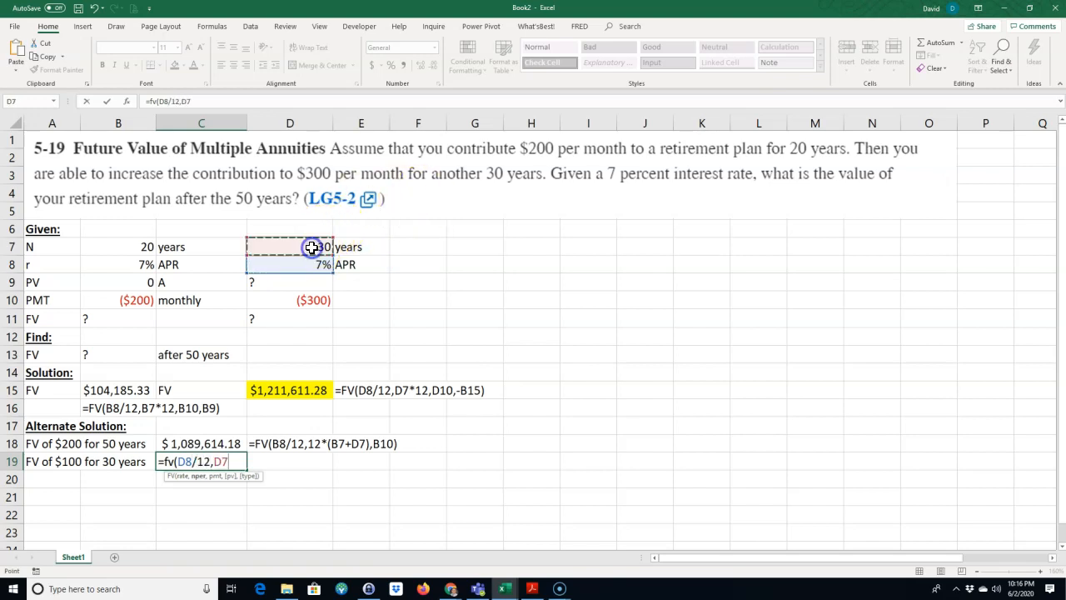
{"action": "type", "text": "*"}
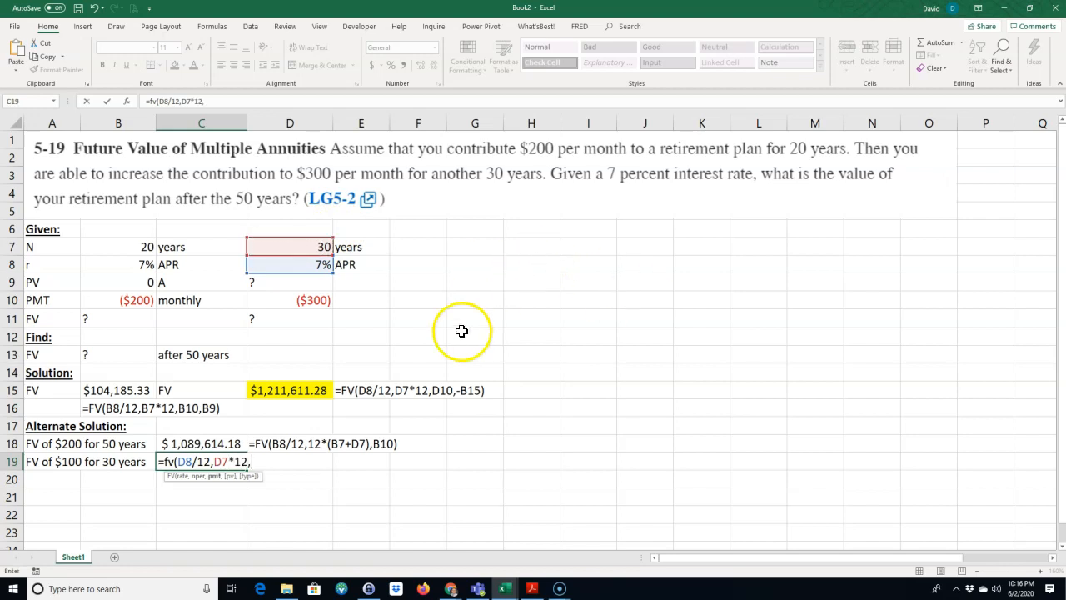
{"action": "left_click", "coordinate": [307, 302]}
{"action": "type", "text": "-"}
{"action": "left_click", "coordinate": [147, 304]}
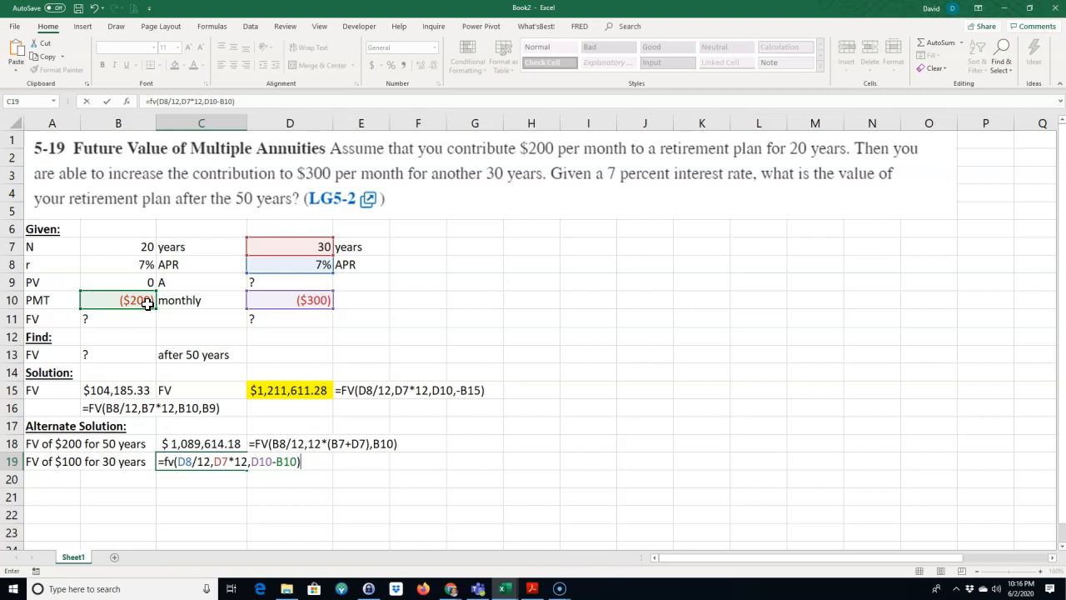
{"action": "key", "text": "Return"}
Step: Fill the FORMULATEXT formula from D18 down to D19 to display the formula of C19
{"action": "left_click", "coordinate": [62, 461]}
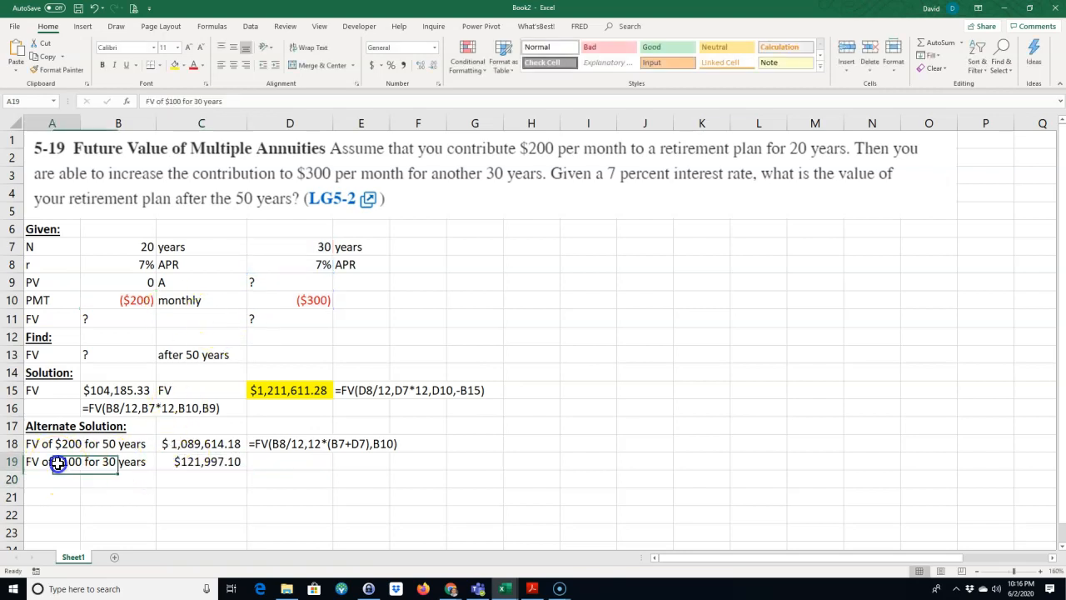
{"action": "left_click", "coordinate": [198, 462]}
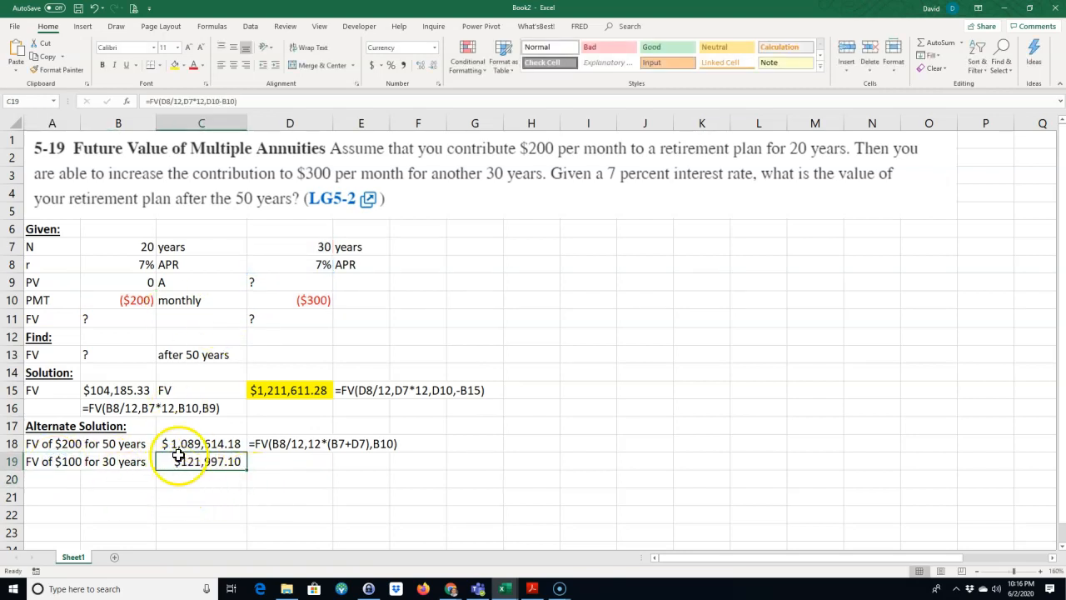
{"action": "left_click", "coordinate": [267, 447]}
{"action": "left_click_drag", "start_coordinate": [333, 454], "coordinate": [333, 468]}
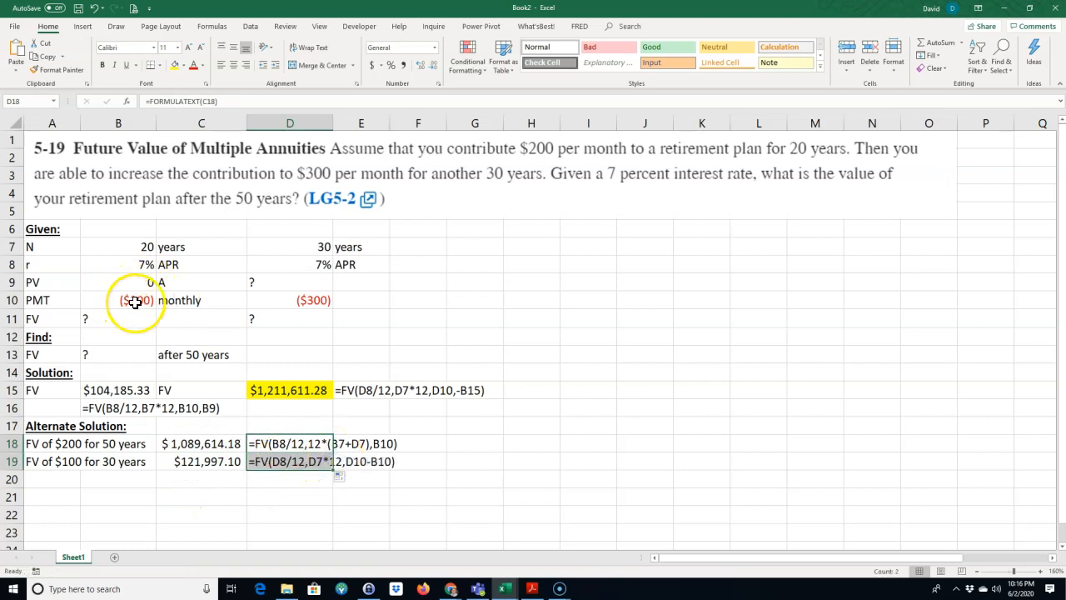
Step: Add the two future values in C20 with =SUM(C18:C19)
{"action": "left_click", "coordinate": [194, 481]}
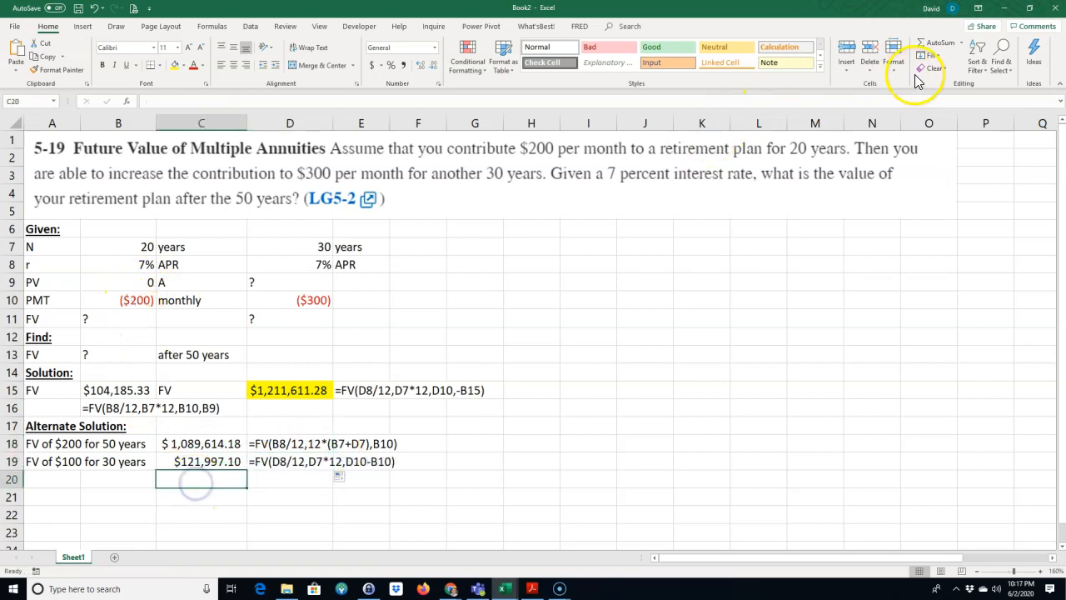
{"action": "left_click", "coordinate": [930, 47]}
{"action": "key", "text": "Return"}
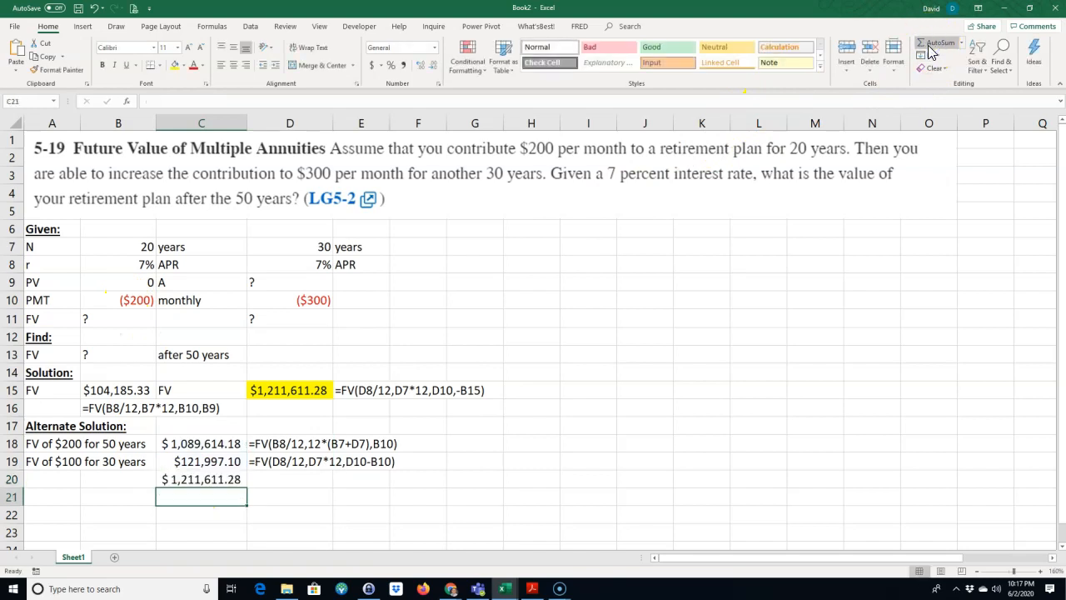
{"action": "left_click", "coordinate": [218, 480]}
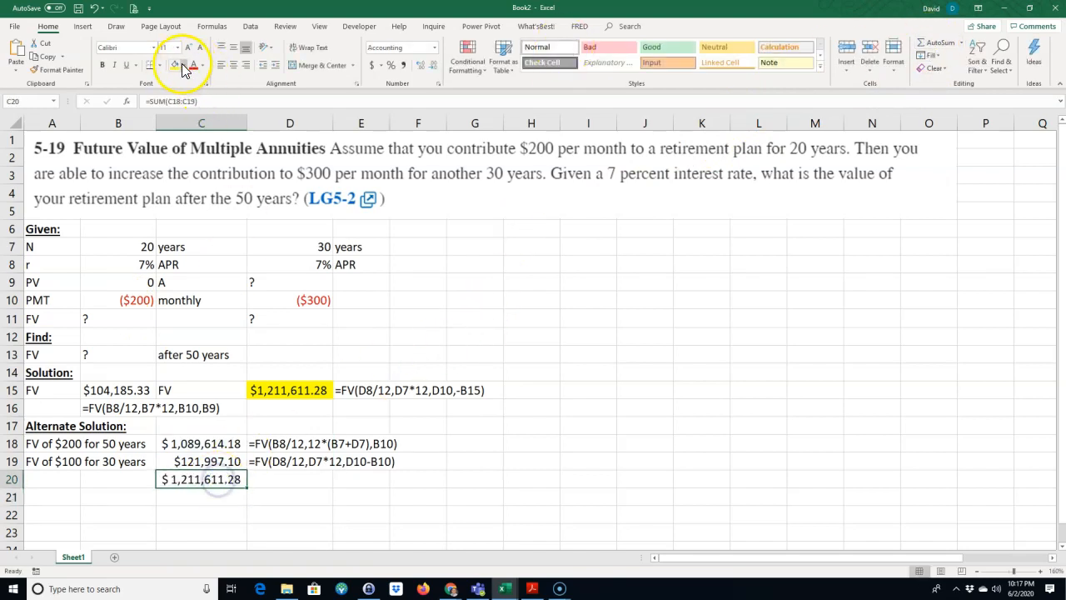
Step: Fill the FORMULATEXT formula from D19 down to D20 to display the sum formula
{"action": "left_click", "coordinate": [276, 461]}
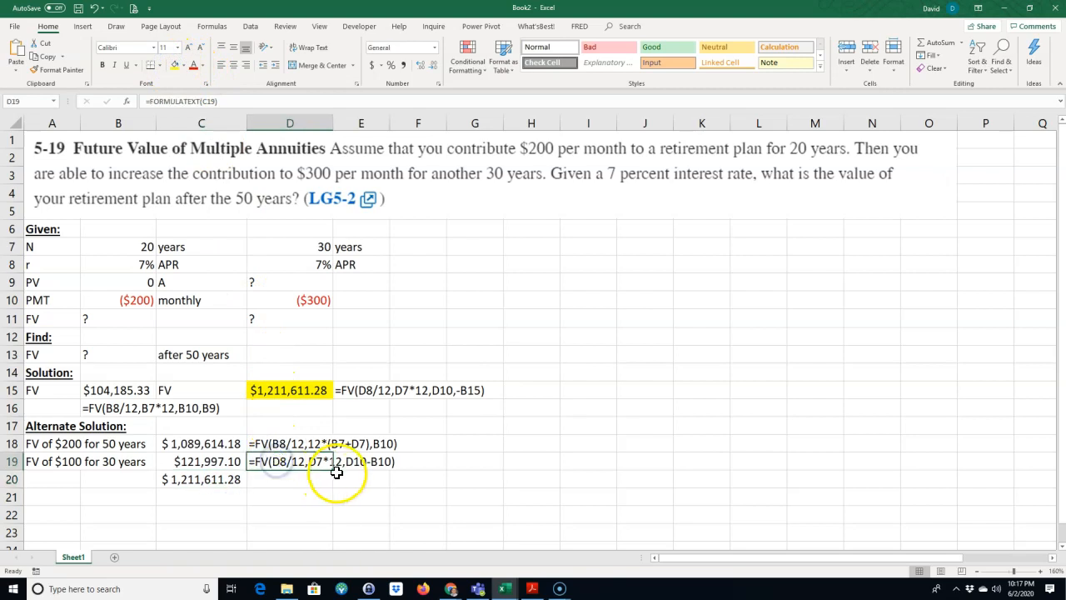
{"action": "left_click_drag", "start_coordinate": [334, 471], "coordinate": [334, 481]}
{"action": "left_click", "coordinate": [450, 466]}
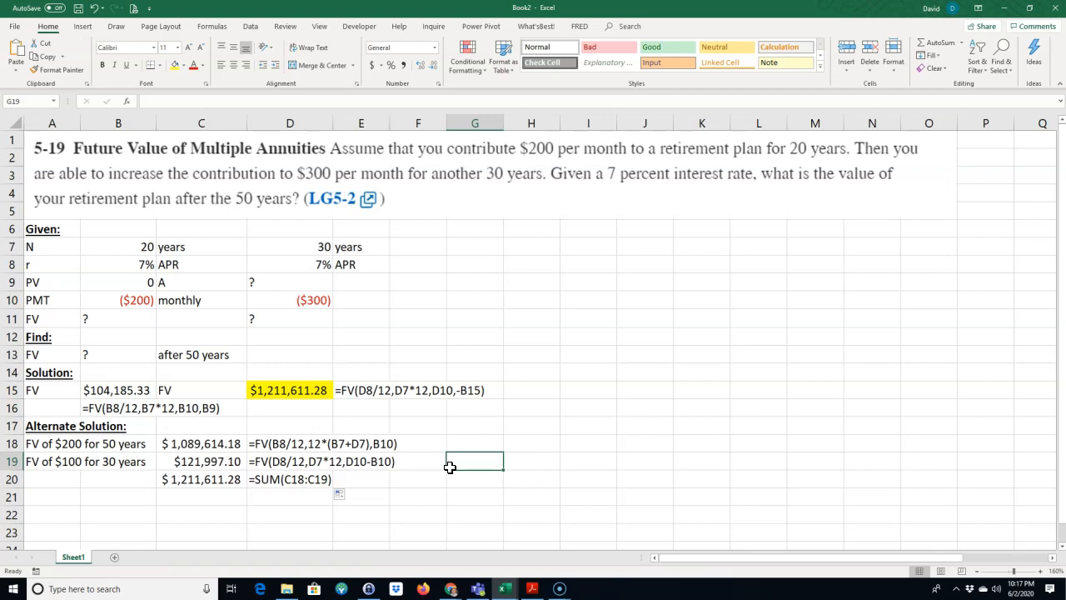
Step: Enter the heading "Brute force Exel Solution:" in A21 and make it bold and underlined
{"action": "scroll", "coordinate": [333, 462], "scroll_direction": "down", "scroll_amount": 2}
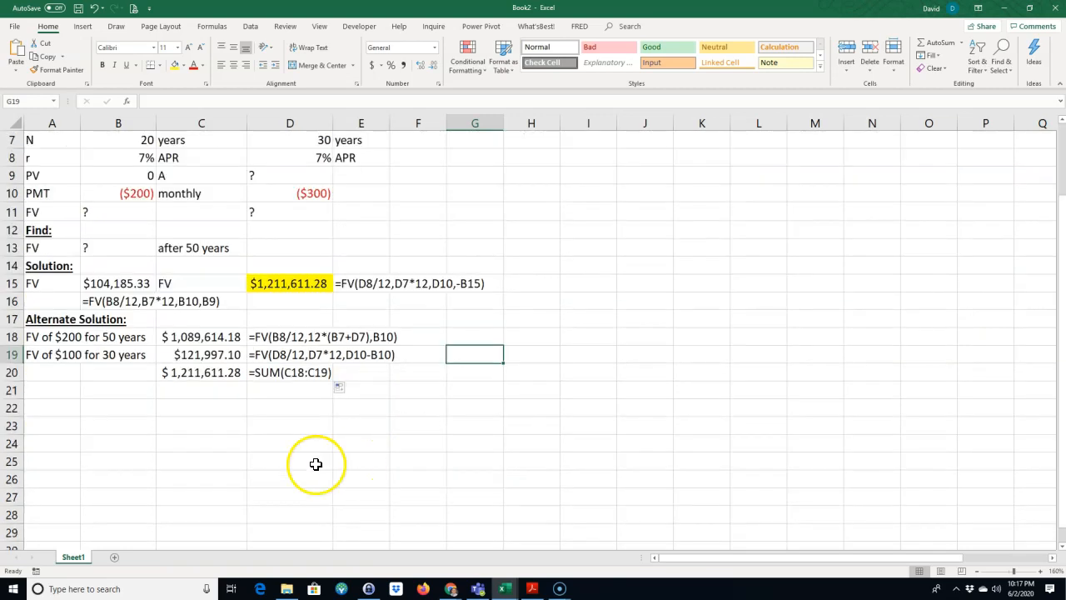
{"action": "left_click", "coordinate": [44, 392]}
{"action": "type", "text": "Brute force Exel Solution"}
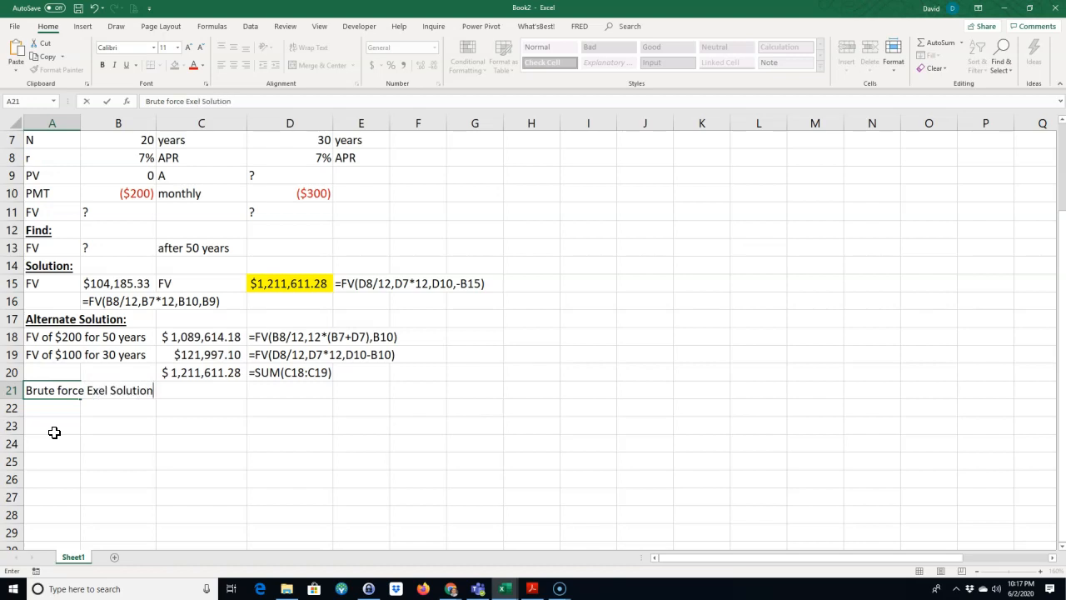
{"action": "type", "text": ":"}
{"action": "key", "text": "Return"}
{"action": "left_click", "coordinate": [39, 390]}
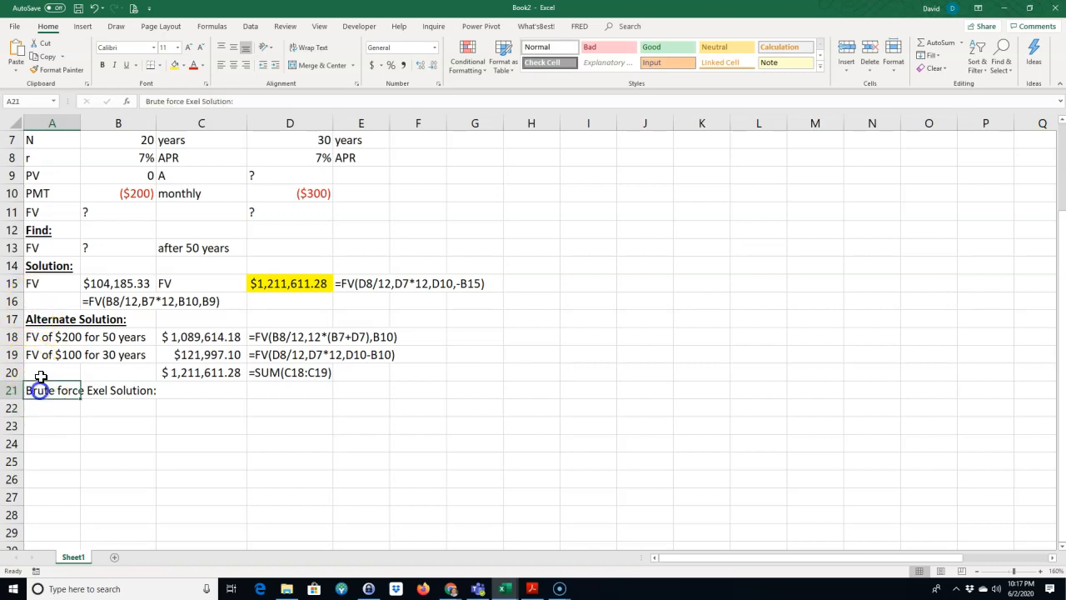
{"action": "left_click", "coordinate": [102, 65]}
{"action": "left_click", "coordinate": [125, 65]}
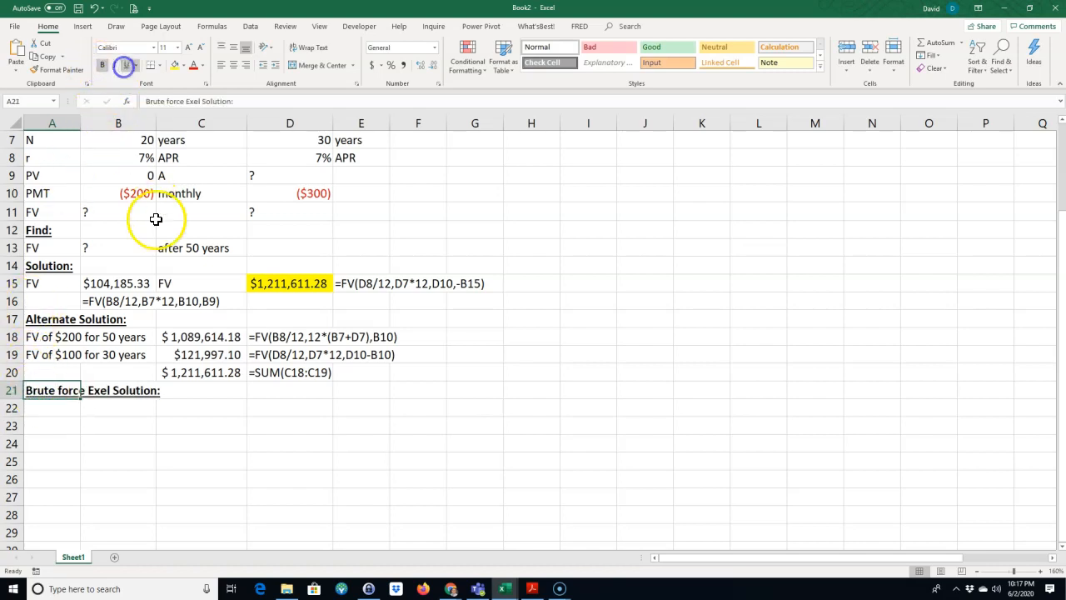
{"action": "scroll", "coordinate": [156, 219], "scroll_direction": "up", "scroll_amount": 2}
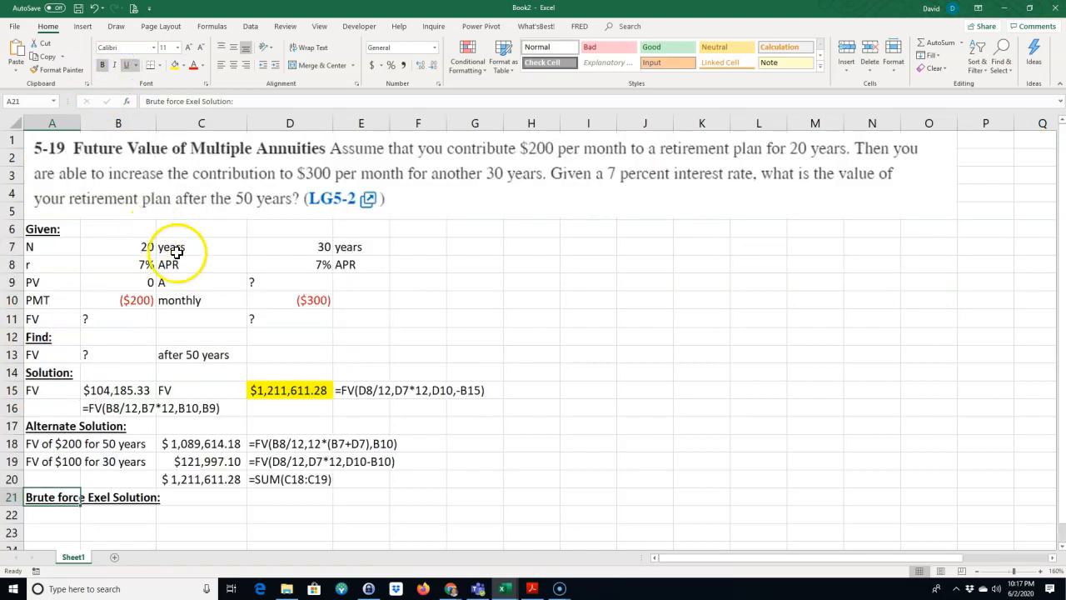
{"action": "left_click", "coordinate": [130, 301]}
{"action": "left_click", "coordinate": [311, 301]}
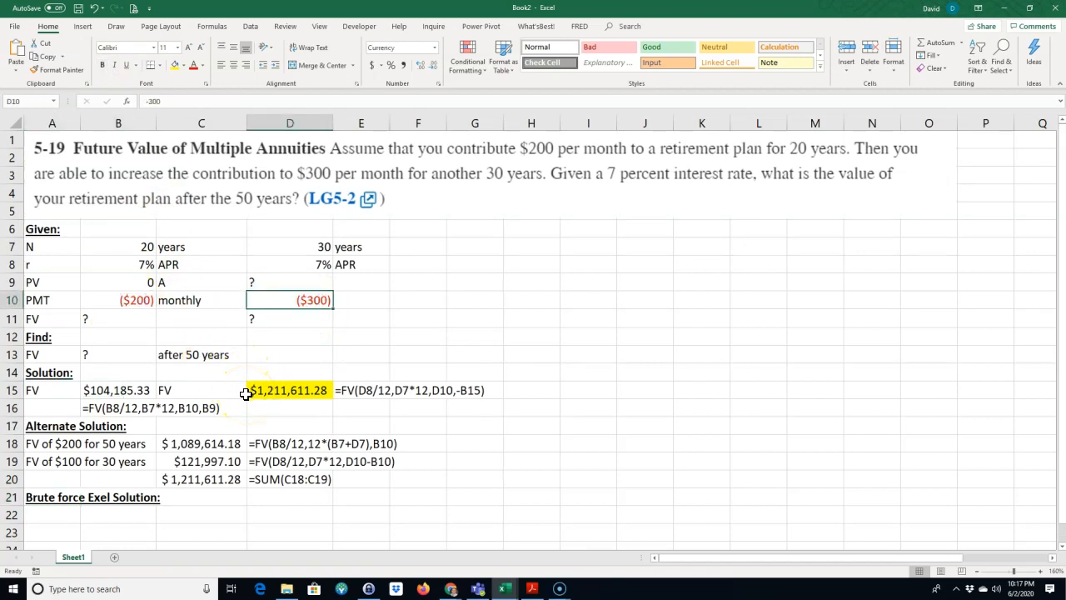
{"action": "left_click_drag", "start_coordinate": [130, 300], "coordinate": [282, 298]}
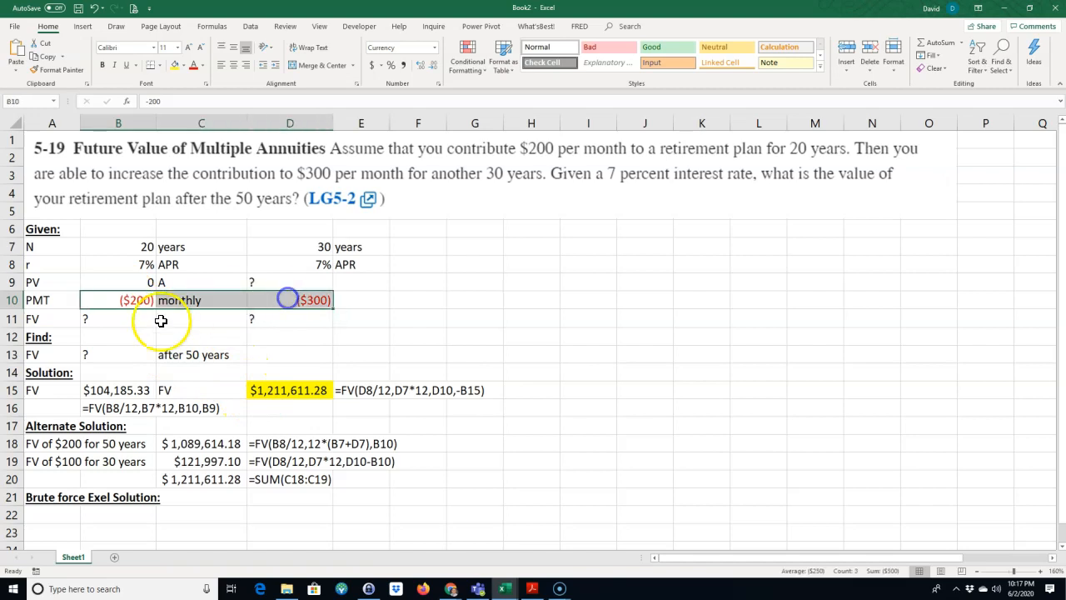
{"action": "left_click", "coordinate": [214, 506]}
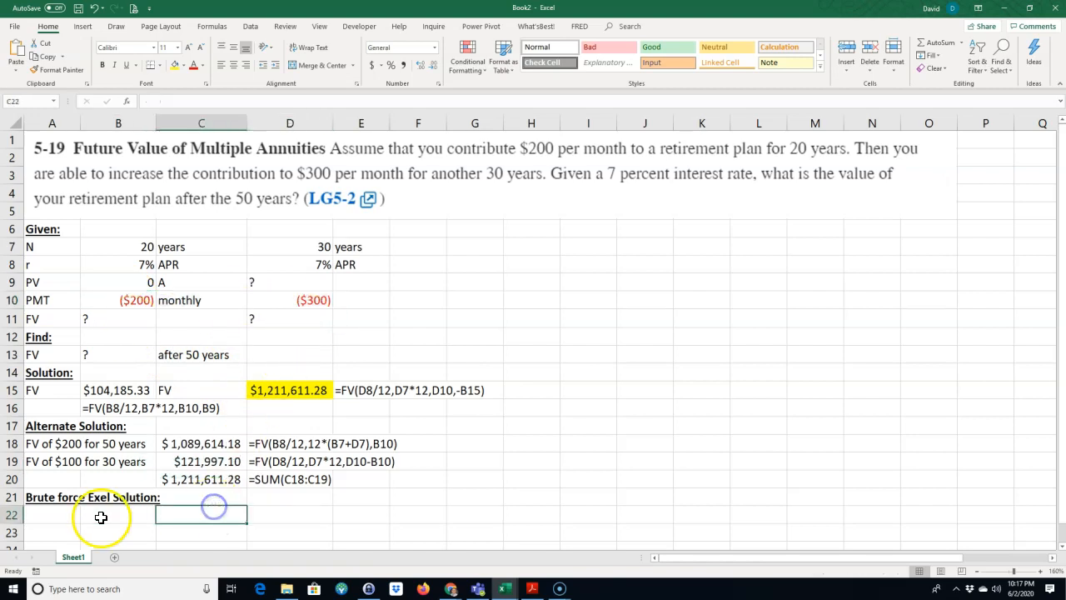
Step: Enter the column headers Period, CF and FV CF in A22:C22
{"action": "left_click", "coordinate": [55, 514]}
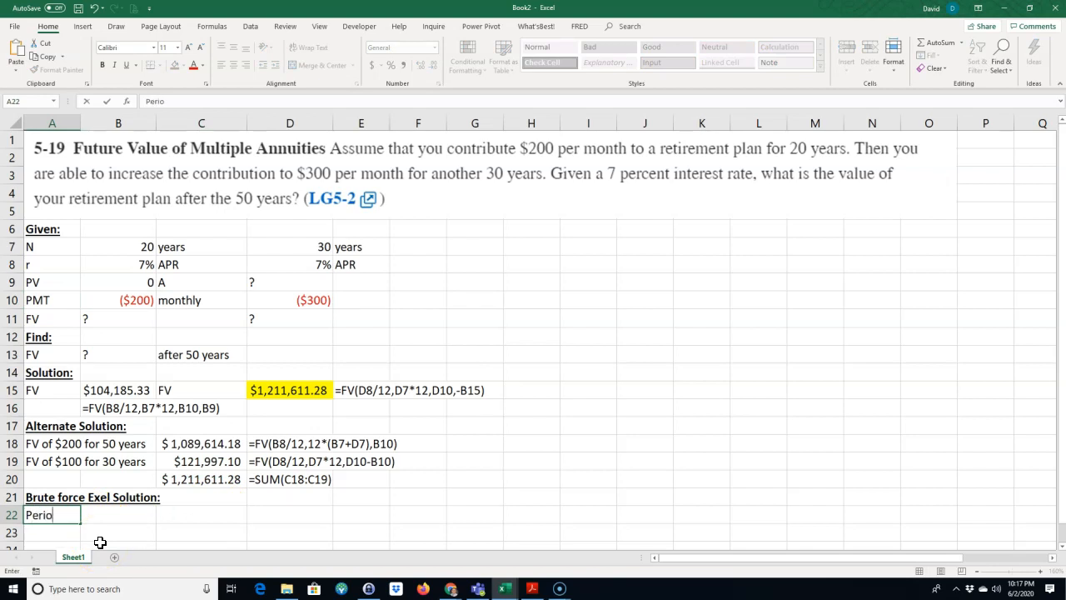
{"action": "key", "text": "Tab"}
{"action": "type", "text": "CF"}
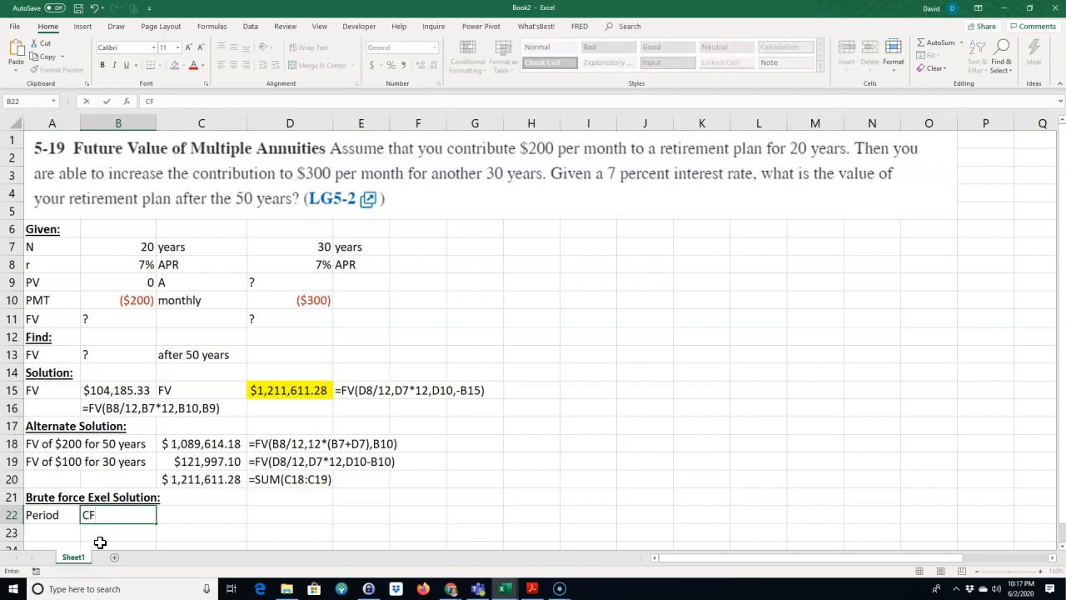
{"action": "key", "text": "Tab"}
{"action": "type", "text": "FV"}
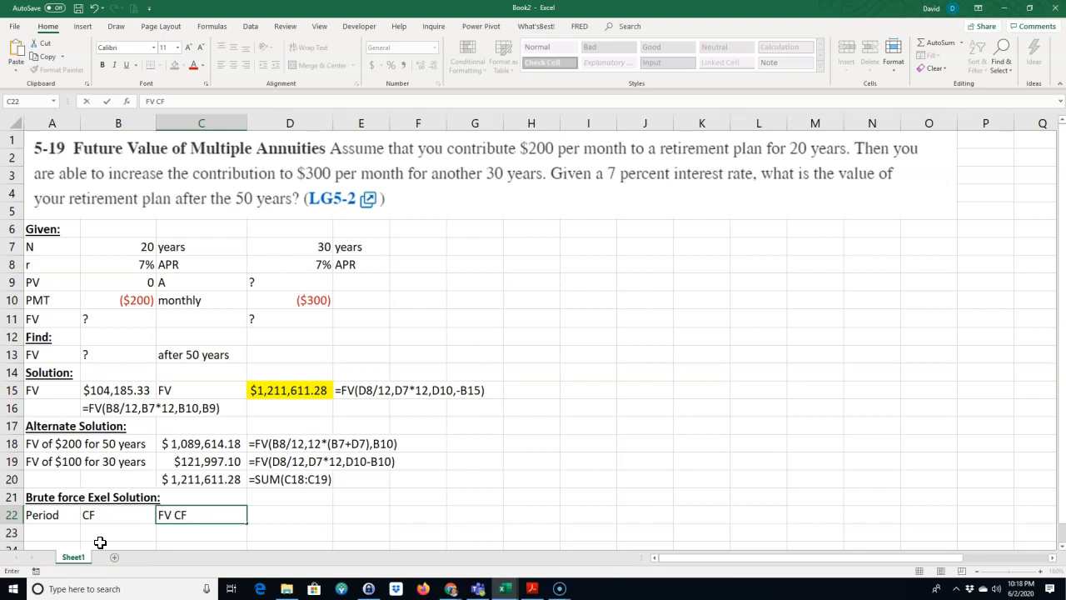
{"action": "key", "text": "Return"}
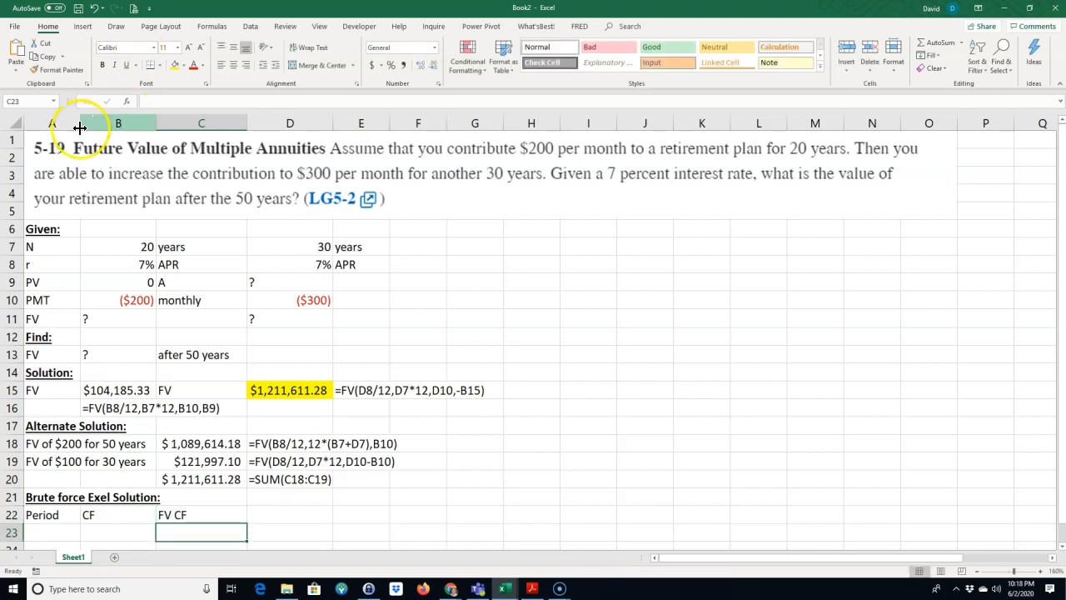
Step: Enter 1 as the first period in A23
{"action": "scroll", "coordinate": [79, 126], "scroll_direction": "down", "scroll_amount": 1}
{"action": "left_click", "coordinate": [47, 475]}
{"action": "type", "text": "1"}
{"action": "key", "text": "Return"}
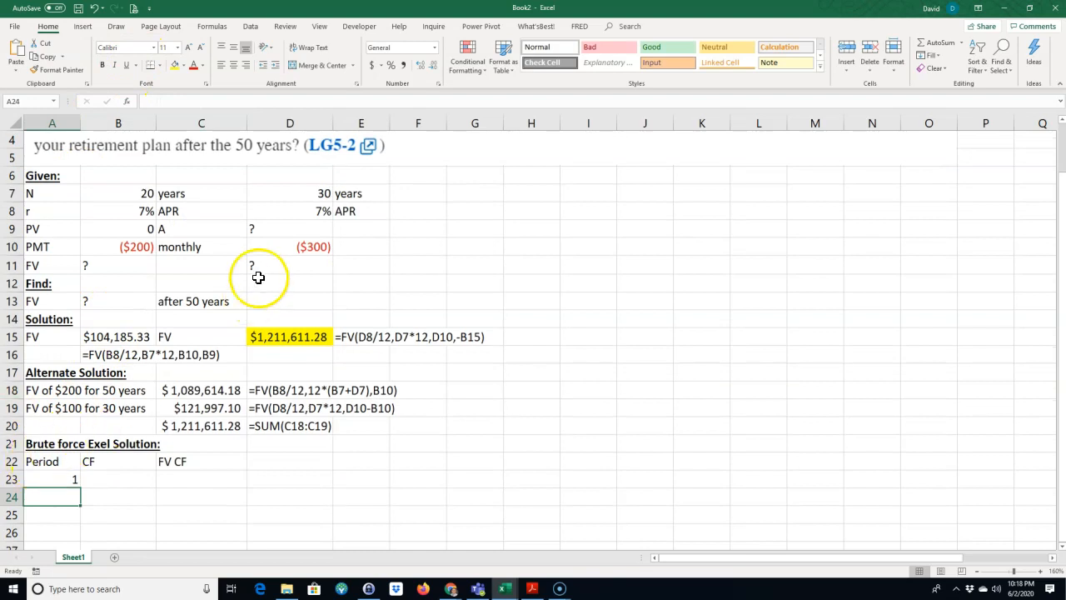
Step: Convert the first annuity's years to months in I7 with =B7*12 and label it "months" in J7
{"action": "left_click", "coordinate": [590, 197]}
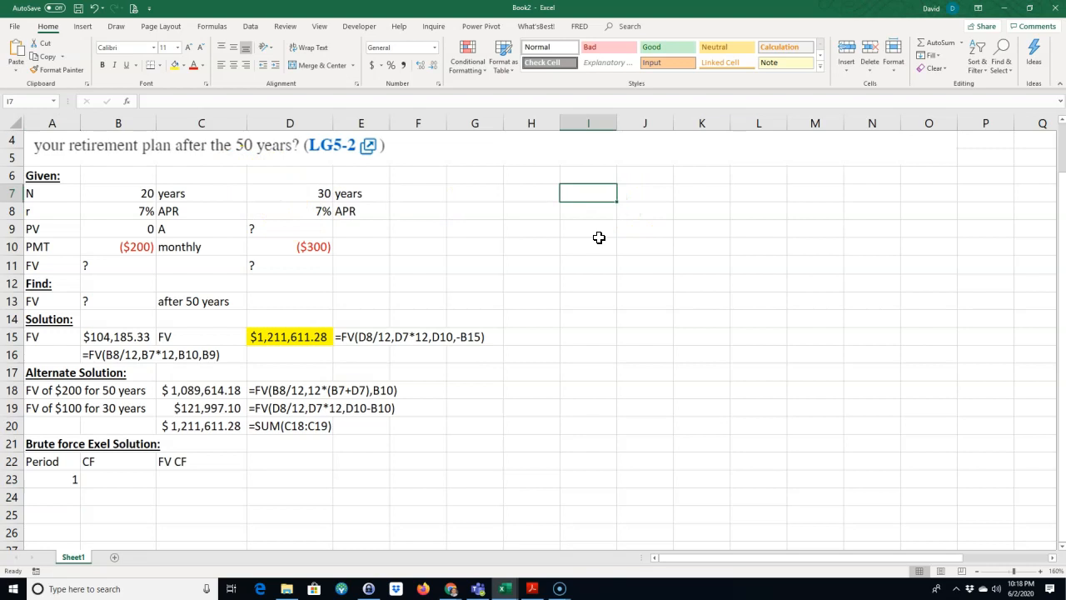
{"action": "type", "text": "="}
{"action": "left_click", "coordinate": [131, 191]}
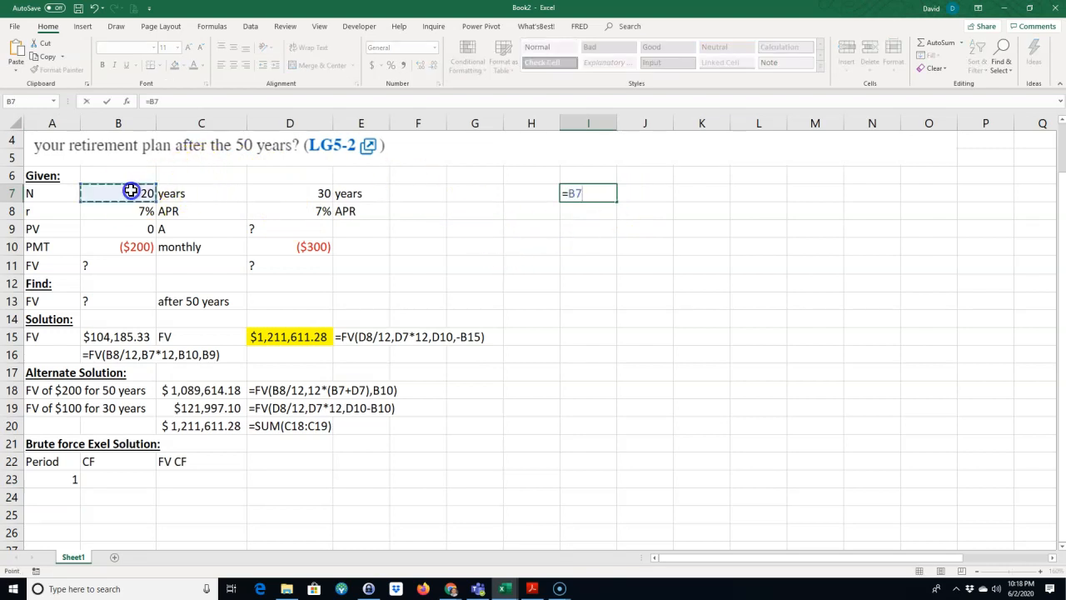
{"action": "type", "text": "*12"}
{"action": "key", "text": "Return"}
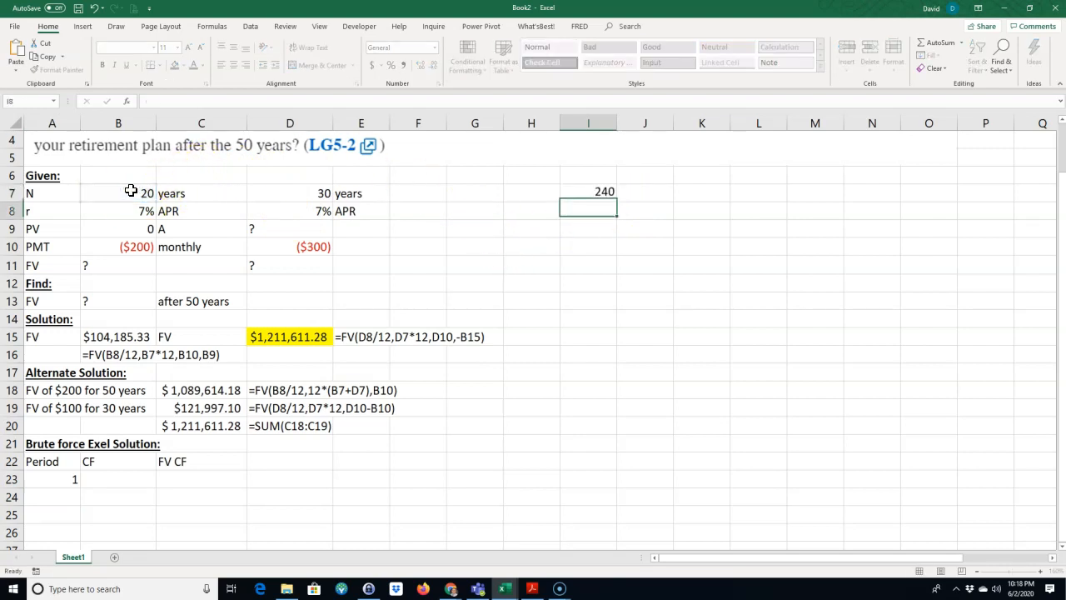
{"action": "left_click", "coordinate": [634, 192]}
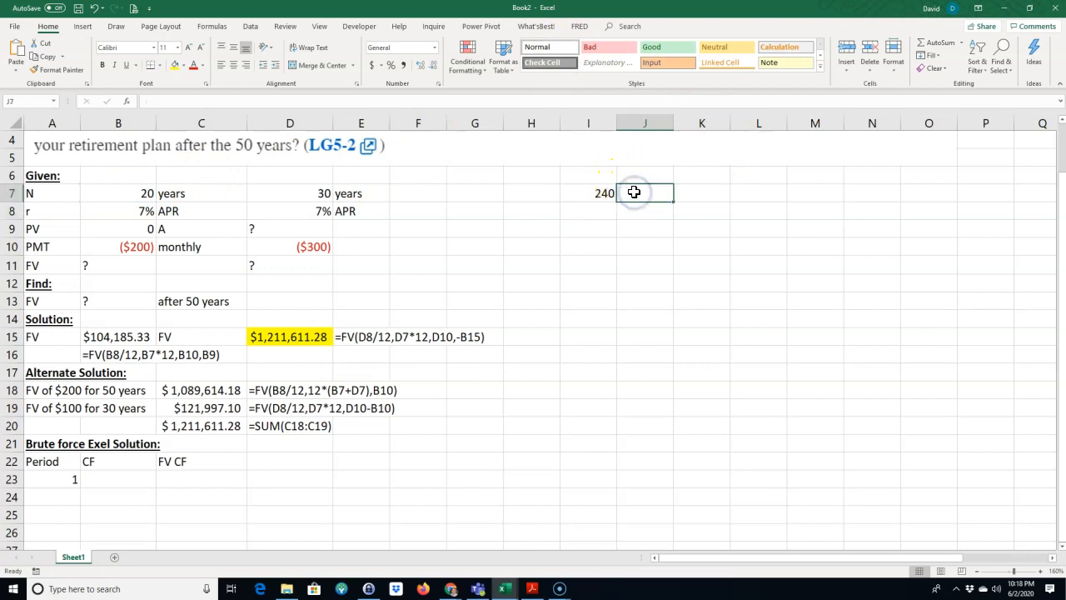
{"action": "type", "text": "m"}
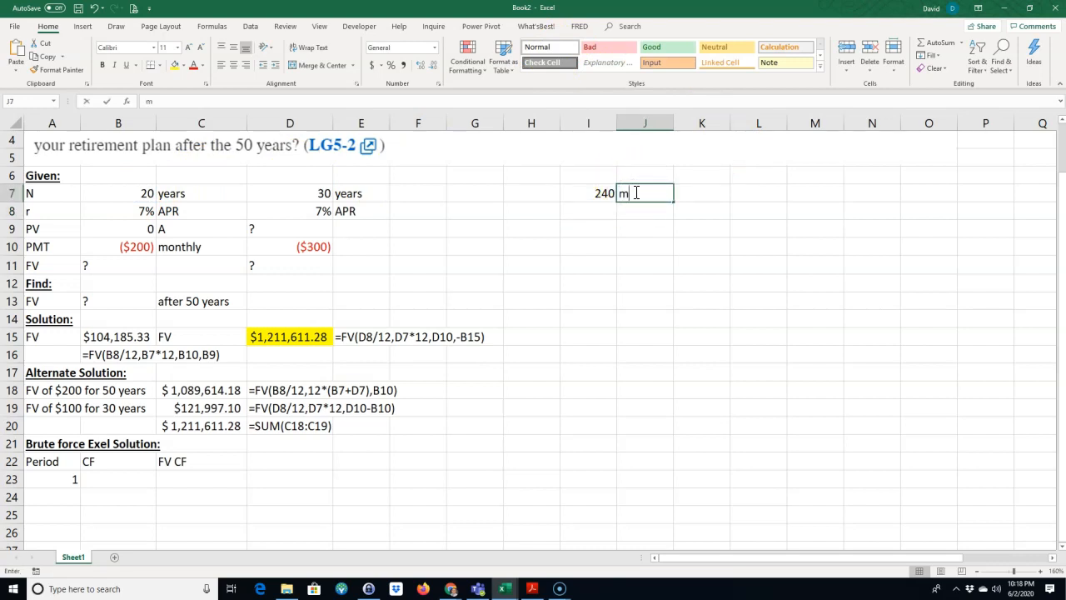
{"action": "type", "text": "onths"}
{"action": "key", "text": "Return"}
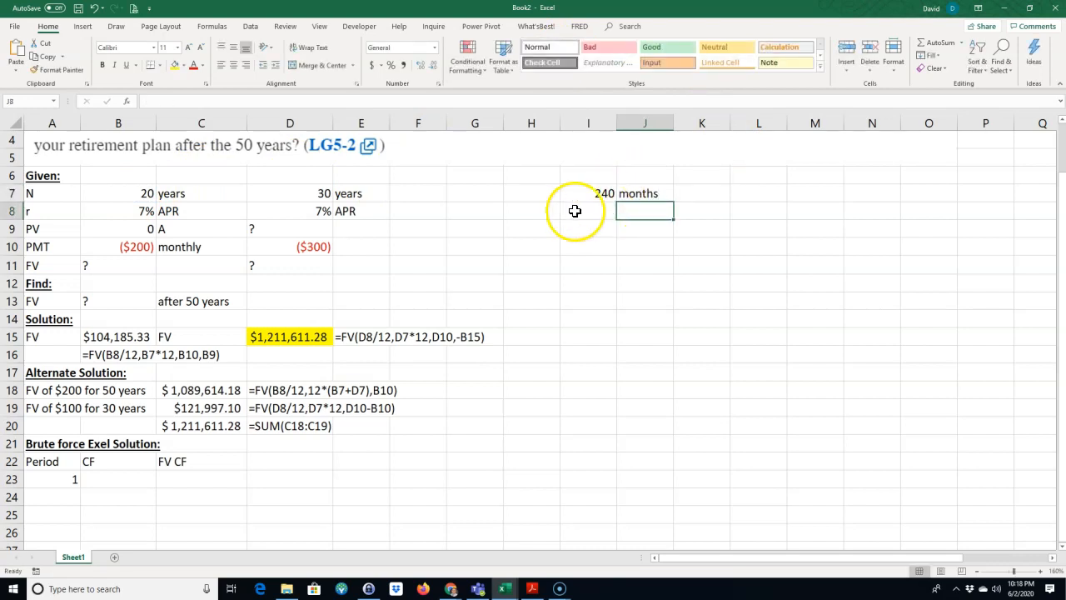
Step: Enter 360 in I8 for the second annuity's months and total both in I9 with =SUM(I7:I8)
{"action": "left_click", "coordinate": [575, 210]}
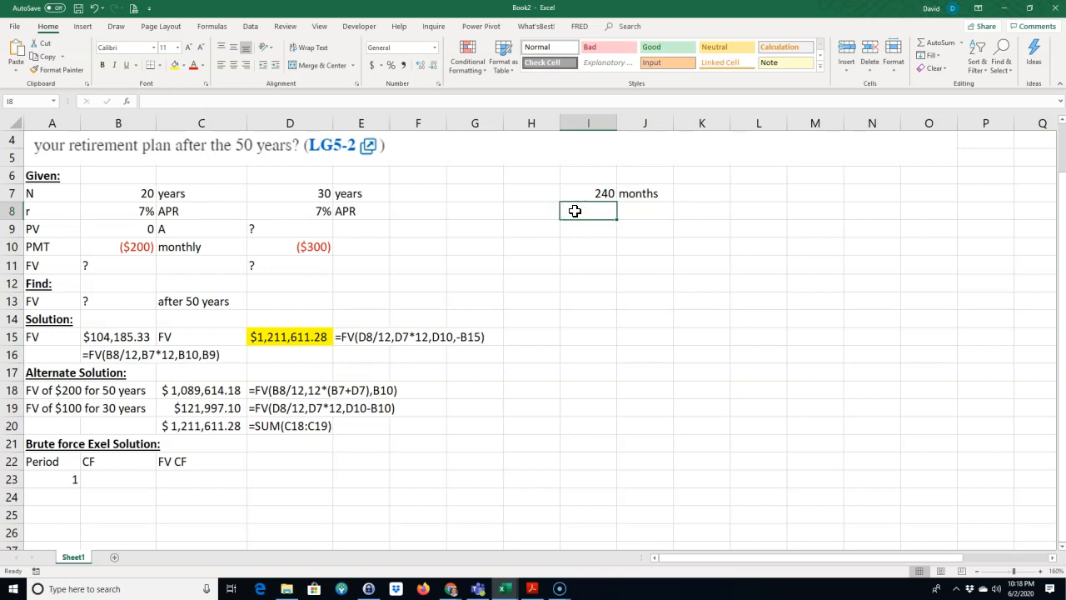
{"action": "type", "text": "360"}
{"action": "key", "text": "Return"}
{"action": "left_click", "coordinate": [580, 225]}
{"action": "left_click", "coordinate": [936, 43]}
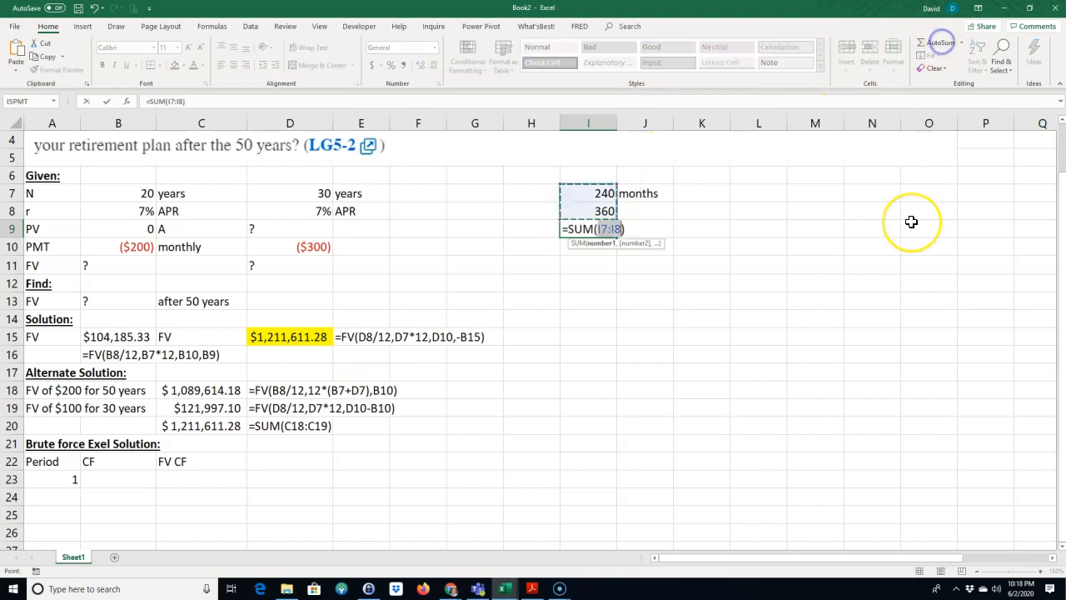
{"action": "key", "text": "Return"}
{"action": "key", "text": "Return"}
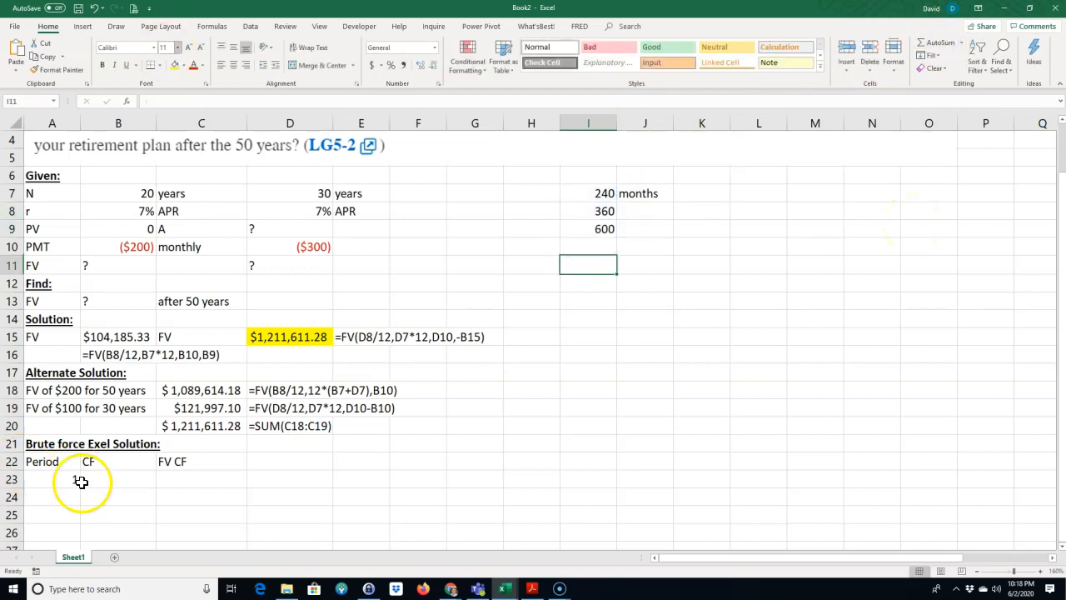
Step: Enter 2 in A24 and fill the period series from A23:A24 down to 600 in A622
{"action": "left_click", "coordinate": [53, 506]}
{"action": "left_click", "coordinate": [51, 495]}
{"action": "type", "text": "2"}
{"action": "key", "text": "Return"}
{"action": "scroll", "coordinate": [34, 426], "scroll_direction": "down", "scroll_amount": 2}
{"action": "left_click_drag", "start_coordinate": [60, 372], "coordinate": [43, 76]}
{"action": "left_click_drag", "start_coordinate": [24, 158], "coordinate": [42, 215]}
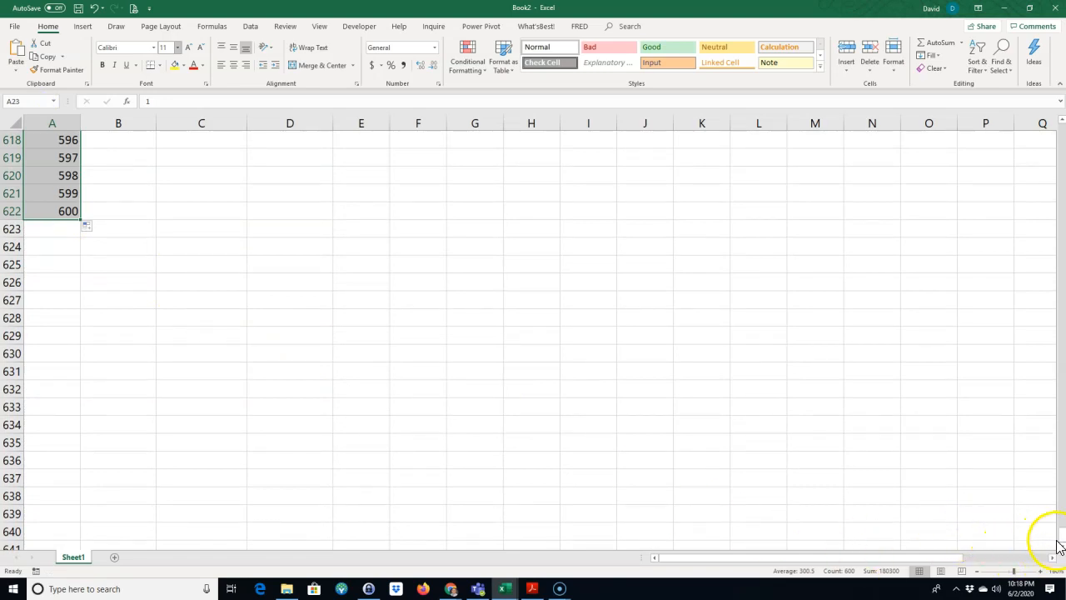
Step: Enter $200 as the cash flow in B23 and fill it down to period 240 in B262
{"action": "left_click_drag", "start_coordinate": [1054, 541], "coordinate": [1041, 117]}
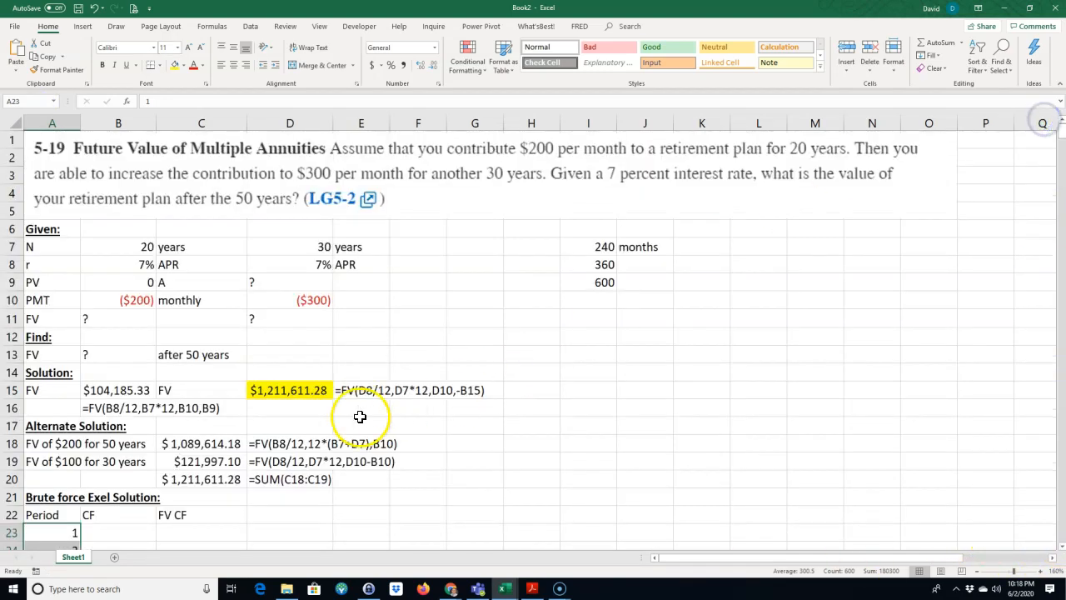
{"action": "scroll", "coordinate": [86, 481], "scroll_direction": "down", "scroll_amount": 1}
{"action": "left_click", "coordinate": [106, 483]}
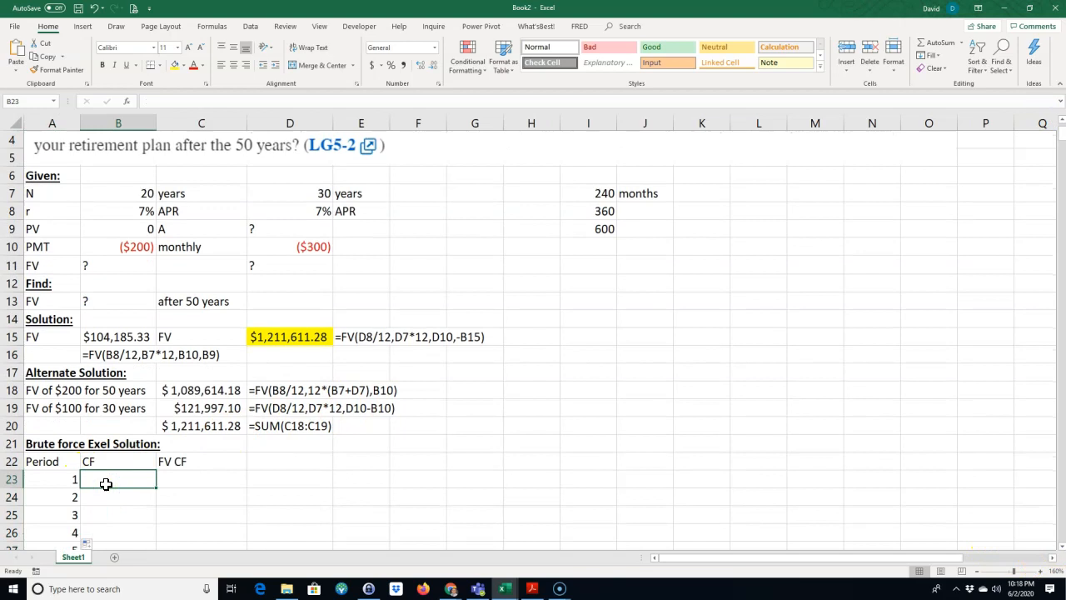
{"action": "type", "text": "$200"}
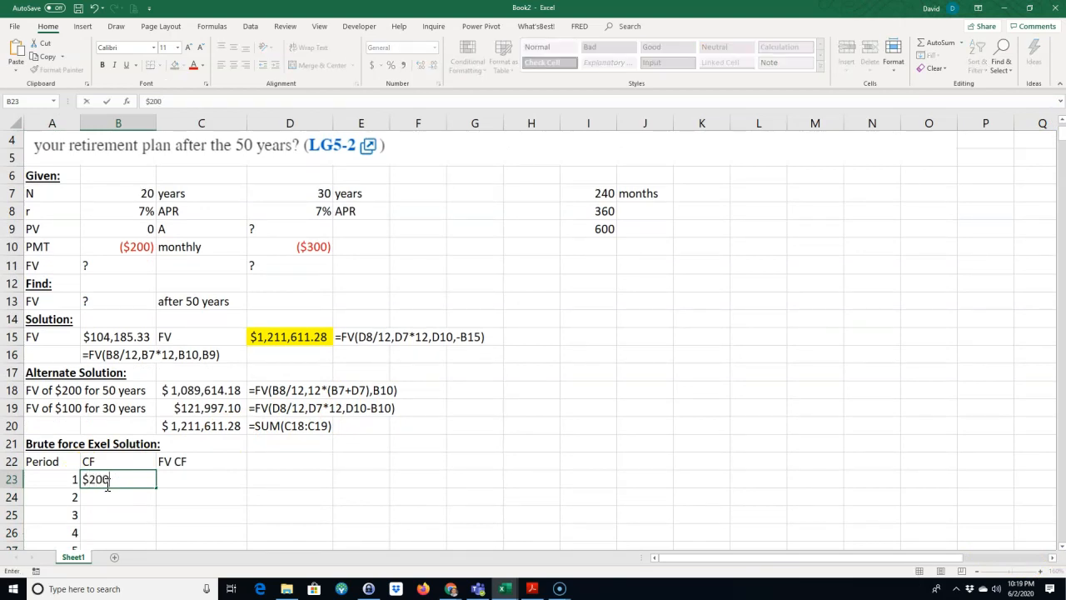
{"action": "key", "text": "Return"}
{"action": "left_click", "coordinate": [136, 480]}
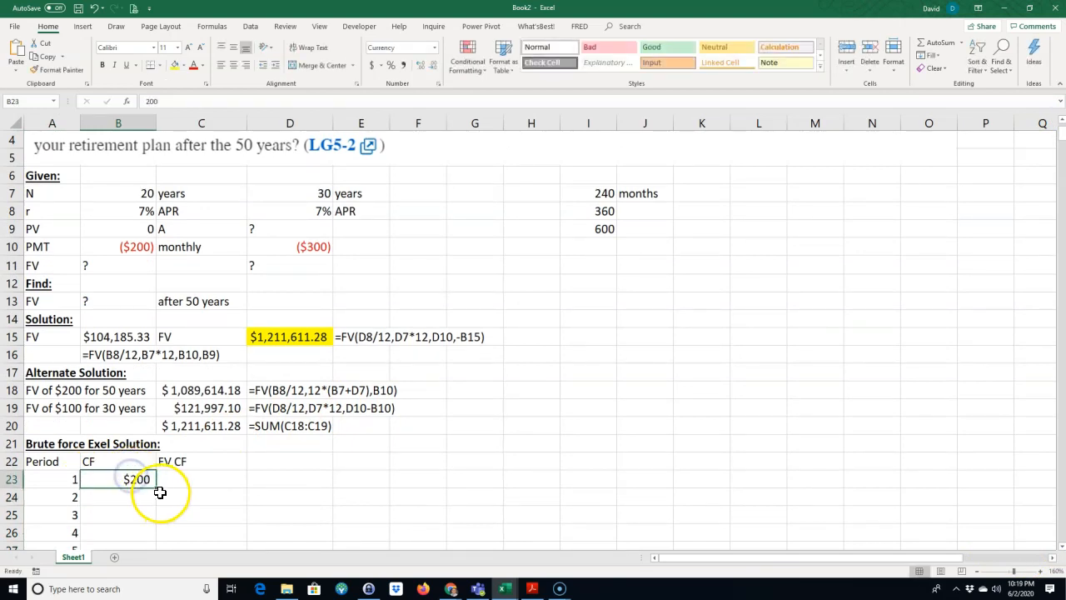
{"action": "left_click_drag", "start_coordinate": [156, 490], "coordinate": [145, 526]}
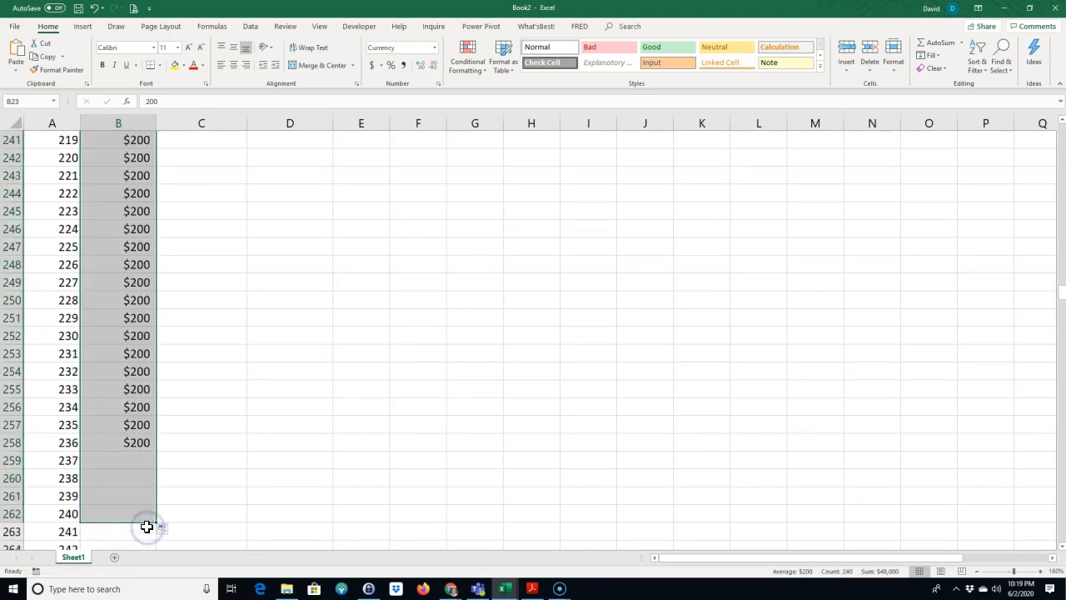
{"action": "left_click", "coordinate": [135, 533]}
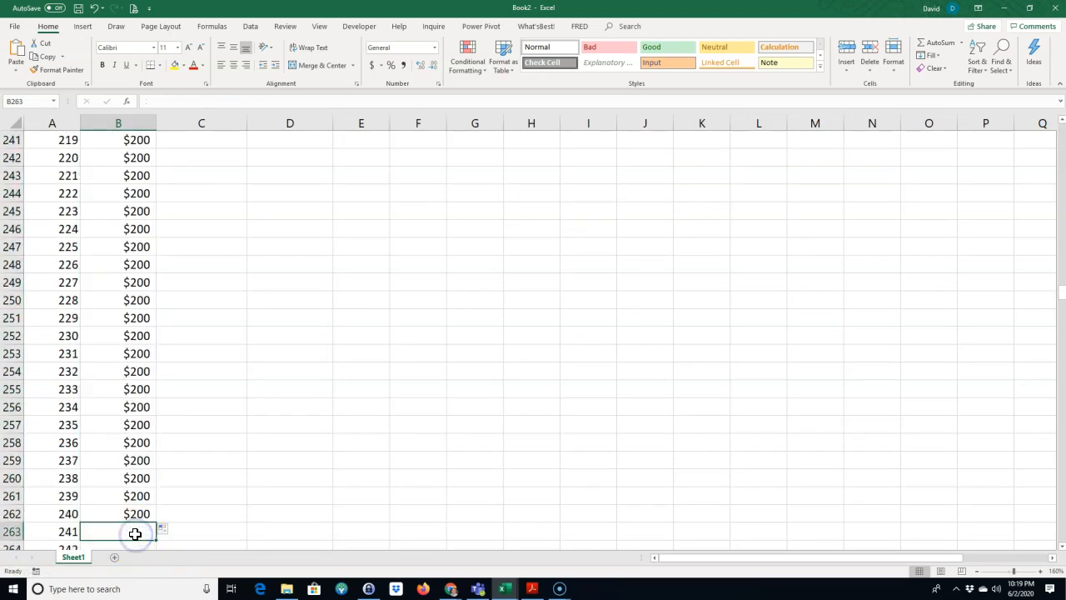
{"action": "type", "text": "="}
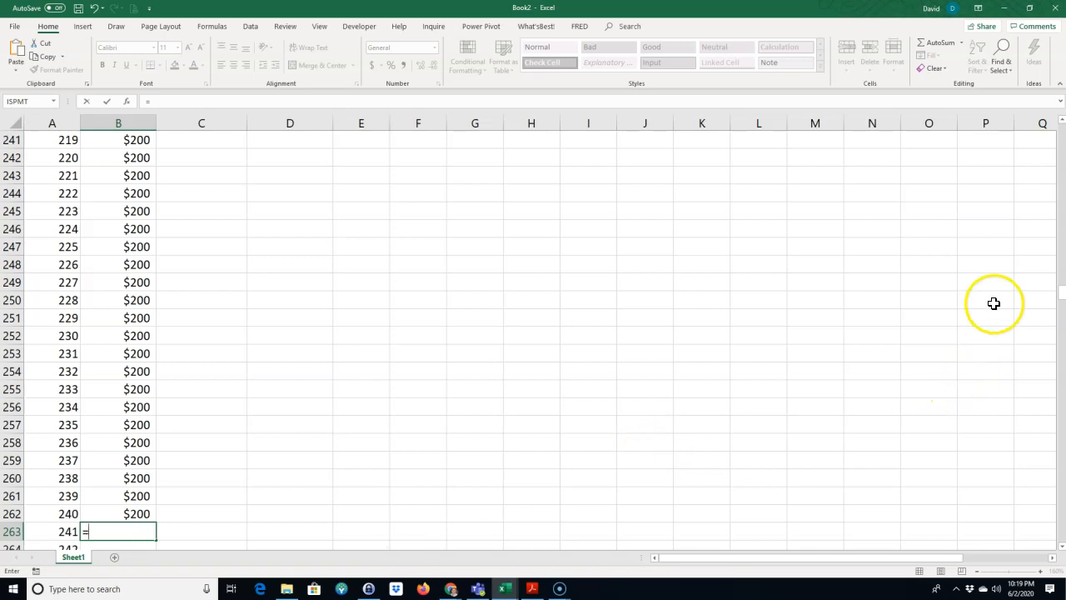
{"action": "left_click_drag", "start_coordinate": [1059, 293], "coordinate": [1059, 154]}
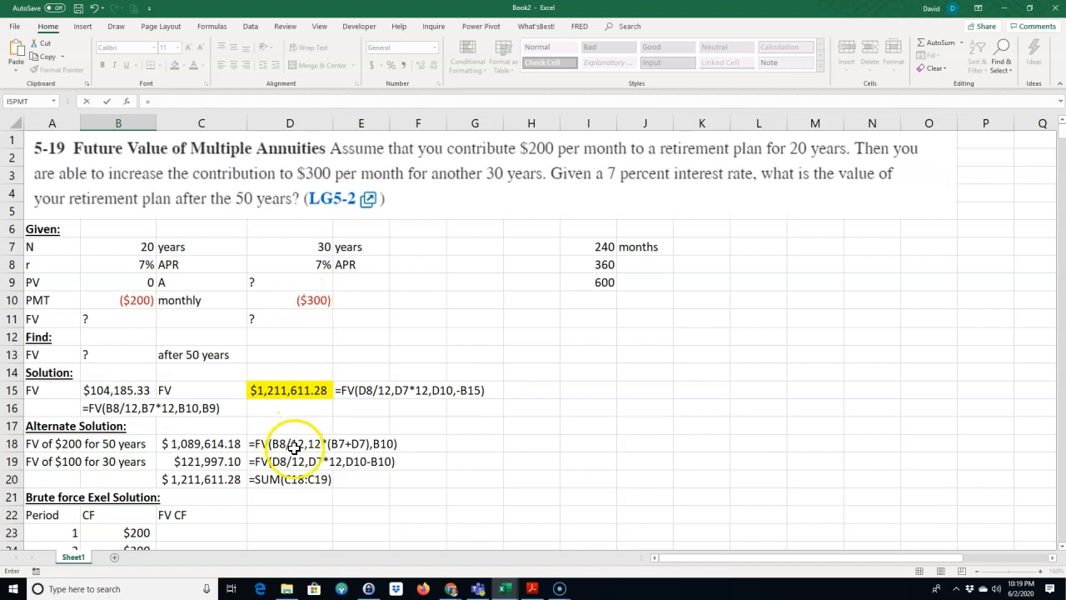
{"action": "scroll", "coordinate": [300, 440], "scroll_direction": "down", "scroll_amount": 20}
{"action": "key", "text": "Escape"}
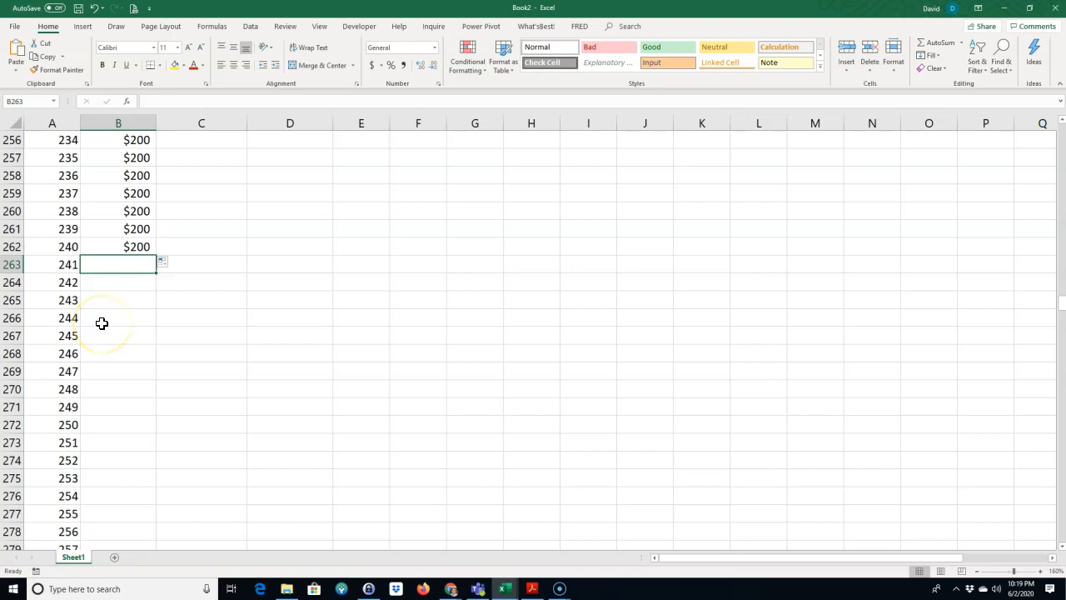
Step: Enter $300 as the cash flow for period 241 in B263 and fill it down through the last period
{"action": "type", "text": "$"}
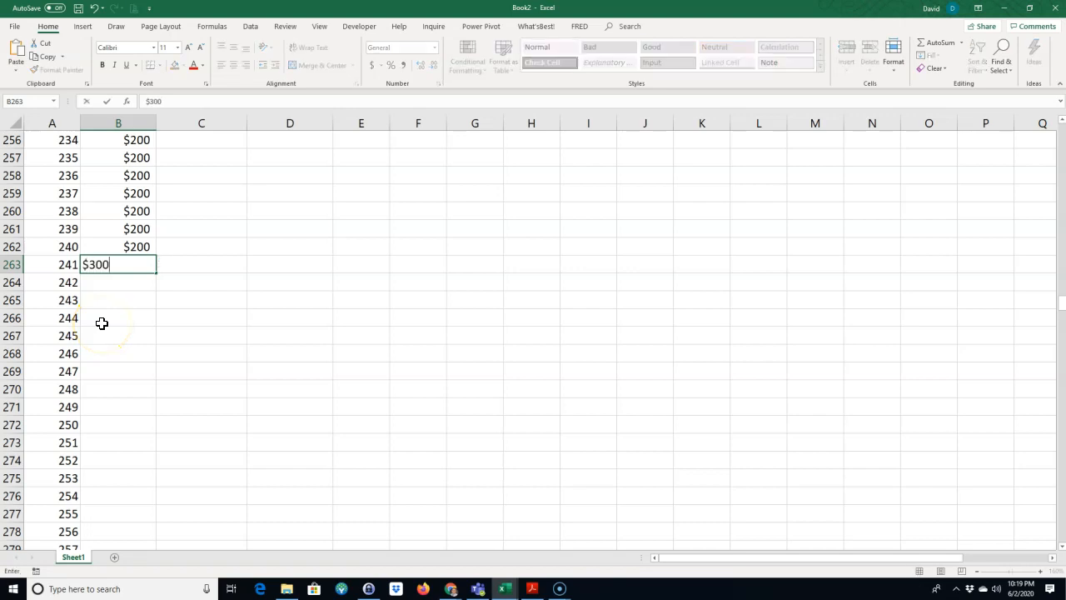
{"action": "type", "text": "300"}
{"action": "key", "text": "Return"}
{"action": "left_click", "coordinate": [141, 266]}
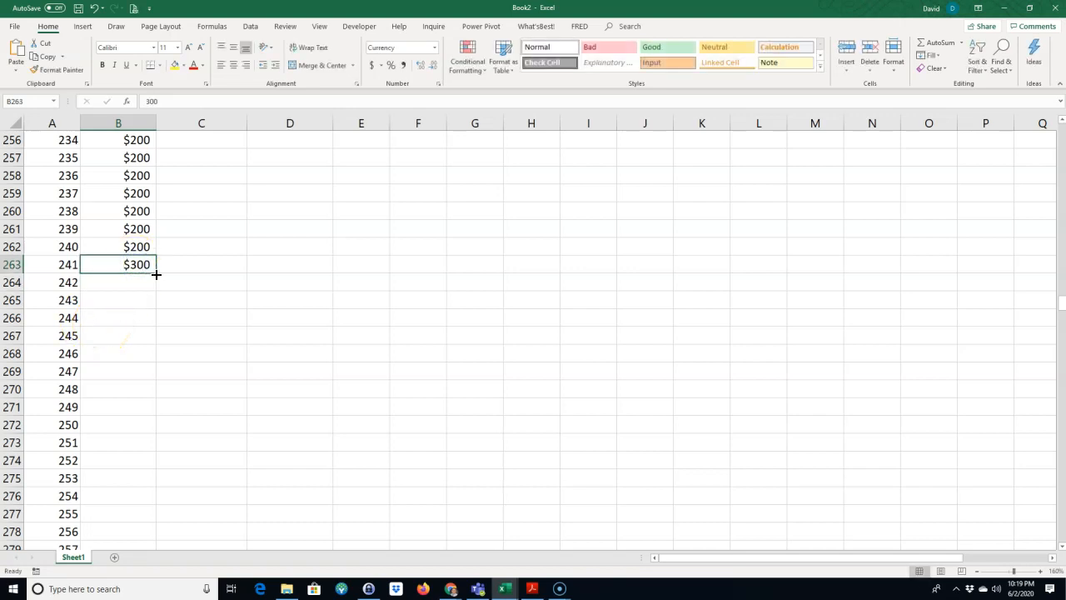
{"action": "double_click", "coordinate": [156, 273]}
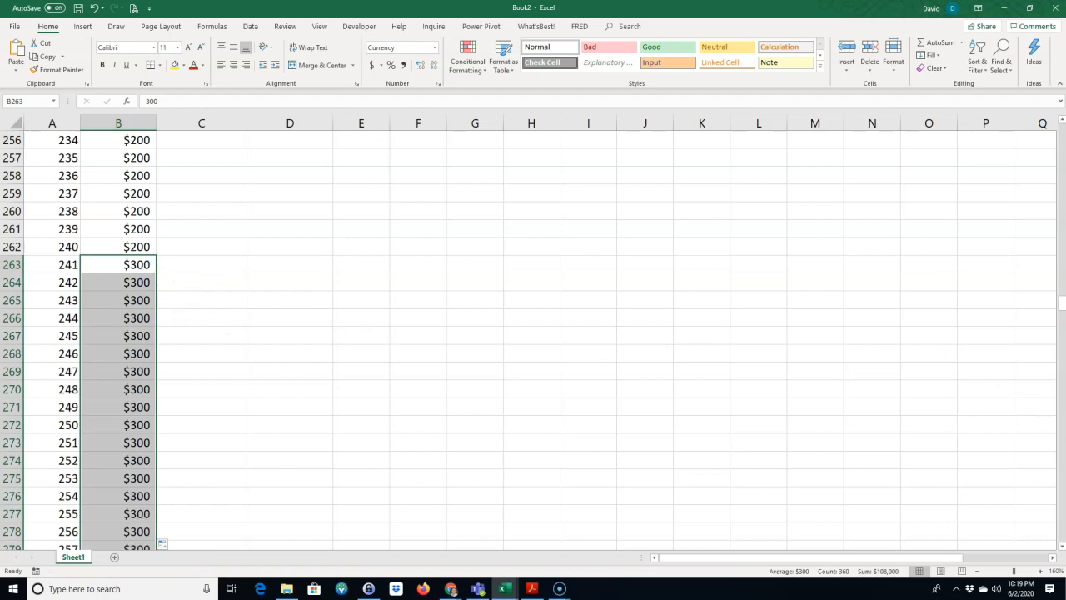
Step: Remove the FV CF heading from C22 and enter NPV as a heading in D22
{"action": "left_click_drag", "start_coordinate": [1057, 305], "coordinate": [1051, 126]}
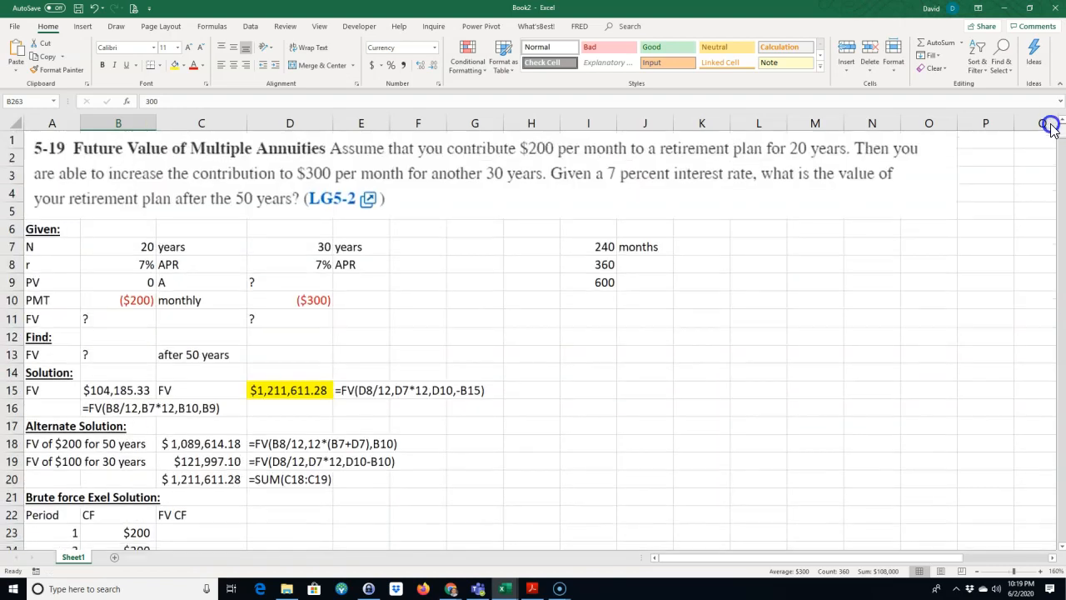
{"action": "scroll", "coordinate": [247, 495], "scroll_direction": "down", "scroll_amount": 1}
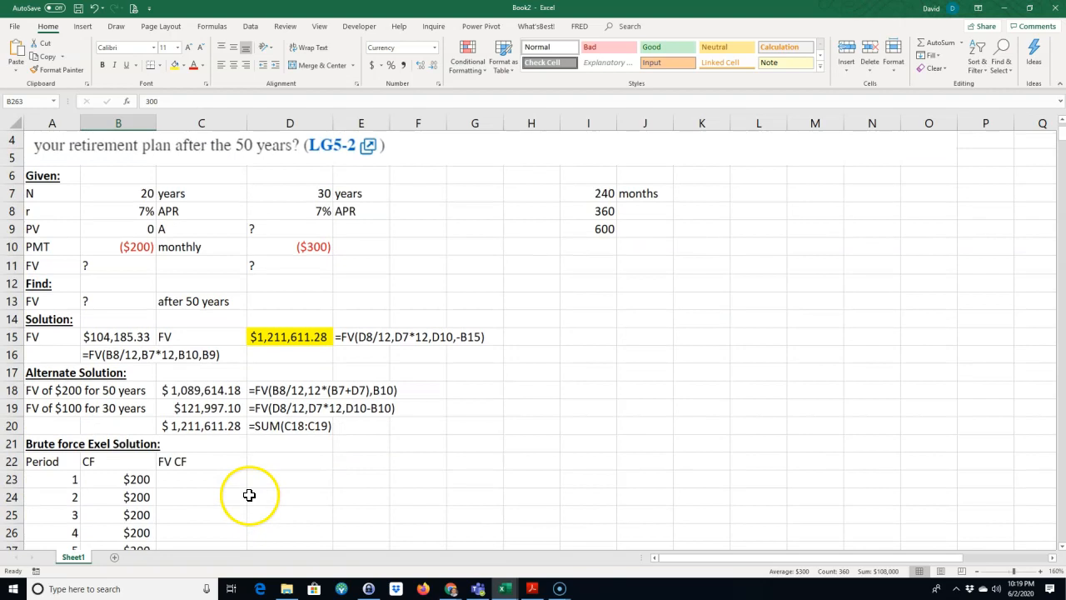
{"action": "left_click", "coordinate": [178, 460]}
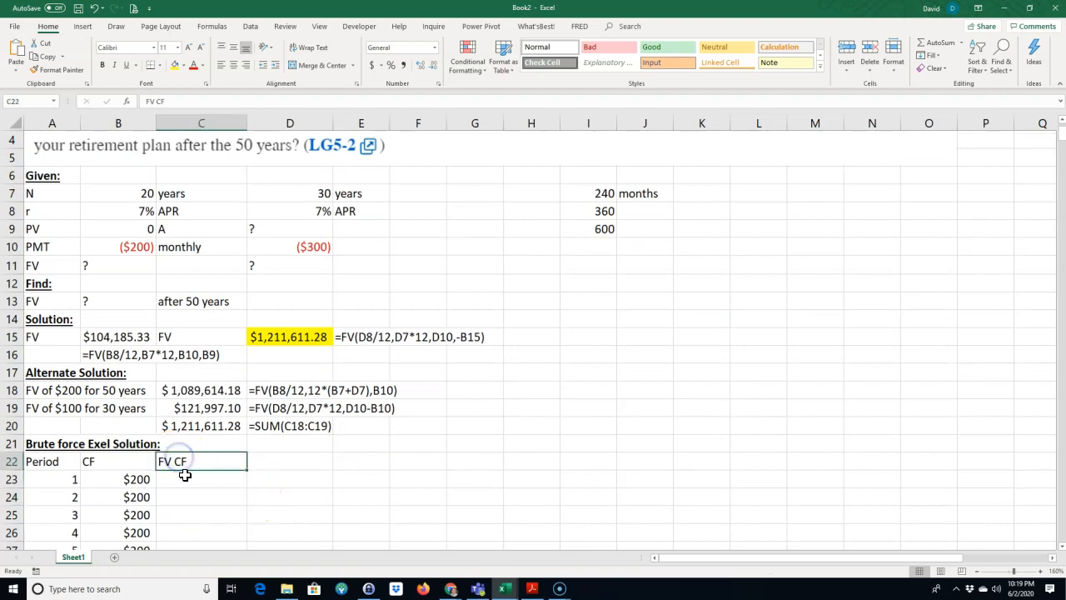
{"action": "key", "text": "Delete"}
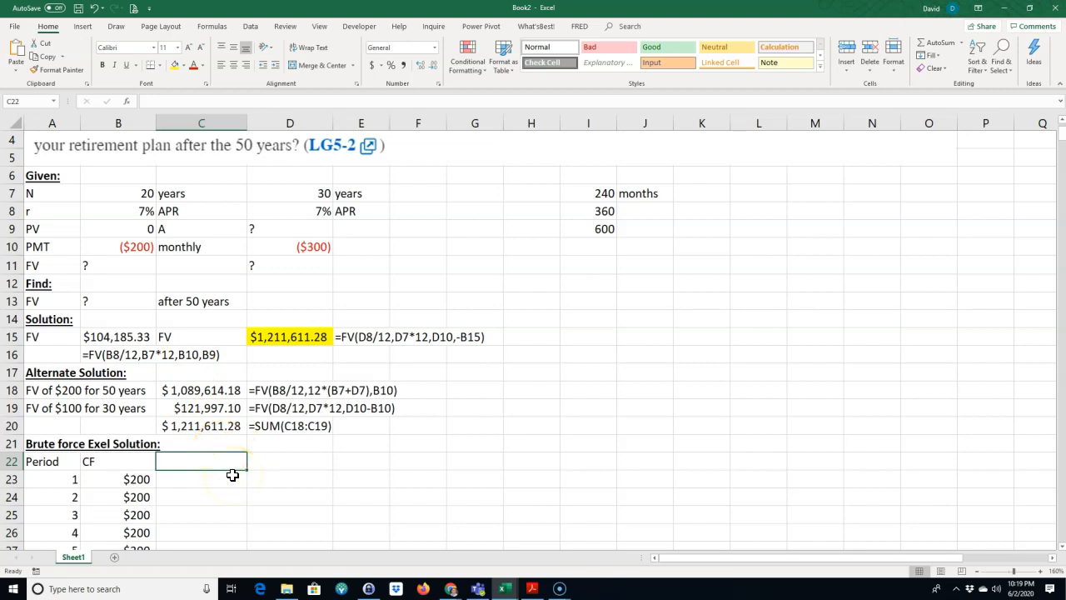
{"action": "left_click", "coordinate": [276, 468]}
{"action": "type", "text": "N"}
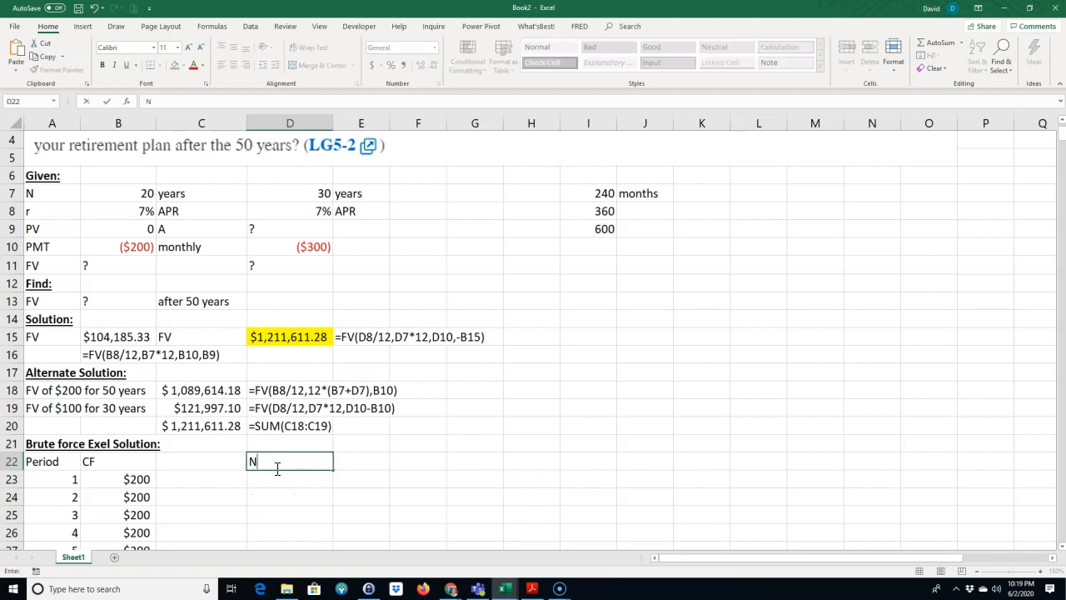
{"action": "type", "text": "PV"}
{"action": "key", "text": "Return"}
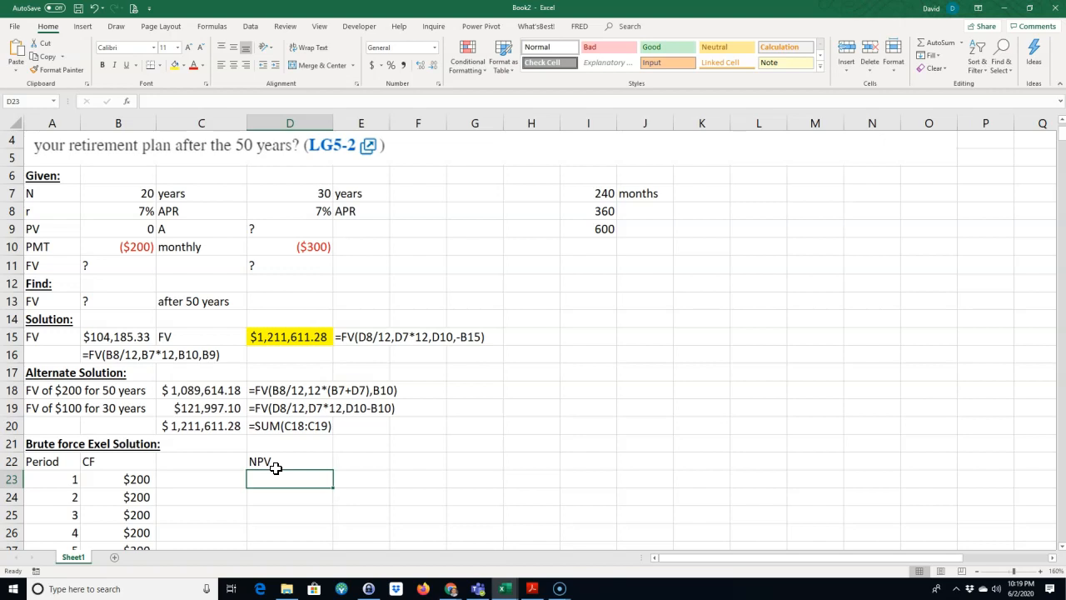
Step: Clear the NPV heading from D22 and re-enter FV CF as the heading in C22
{"action": "left_click", "coordinate": [288, 461]}
{"action": "left_click", "coordinate": [225, 536]}
{"action": "left_click", "coordinate": [188, 479]}
{"action": "left_click", "coordinate": [181, 461]}
{"action": "type", "text": "FV CF"}
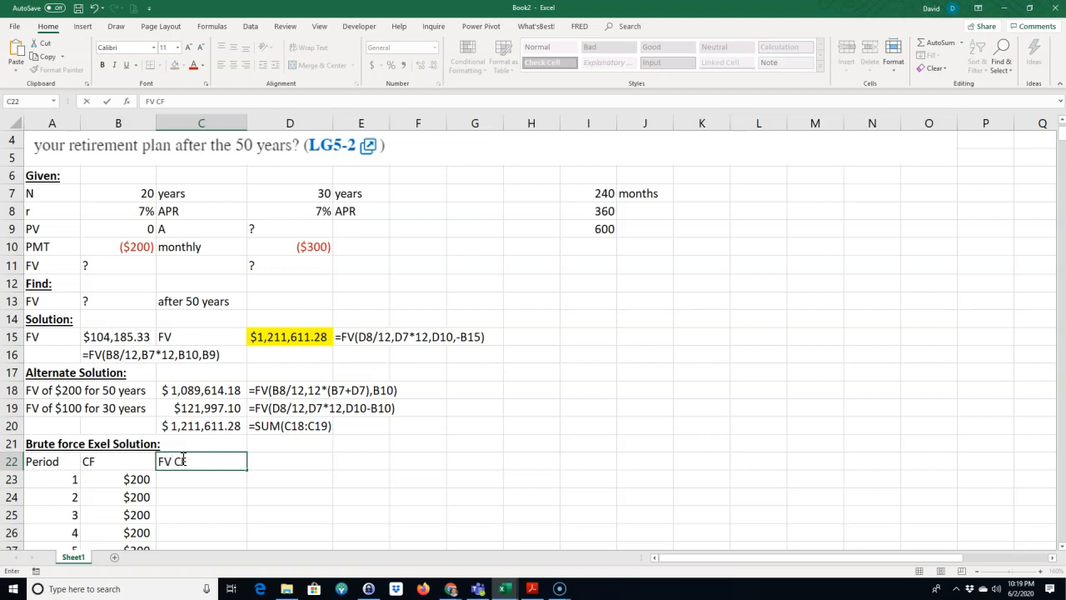
{"action": "key", "text": "Return"}
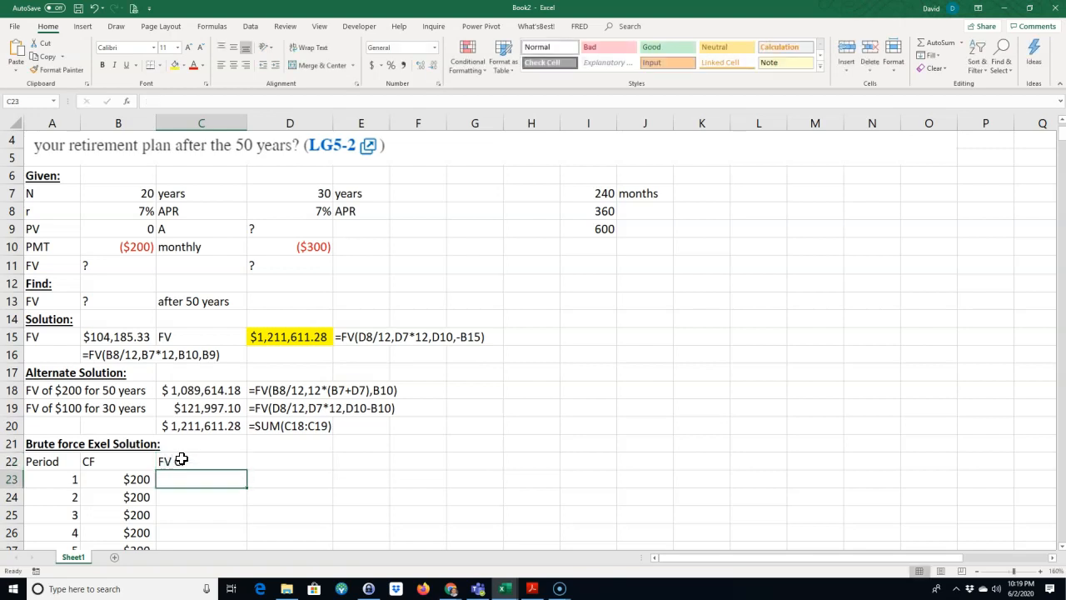
Step: Start an FV formula in C23 with $B$8/12 as the monthly rate, using an absolute reference to the APR
{"action": "type", "text": "=FV("}
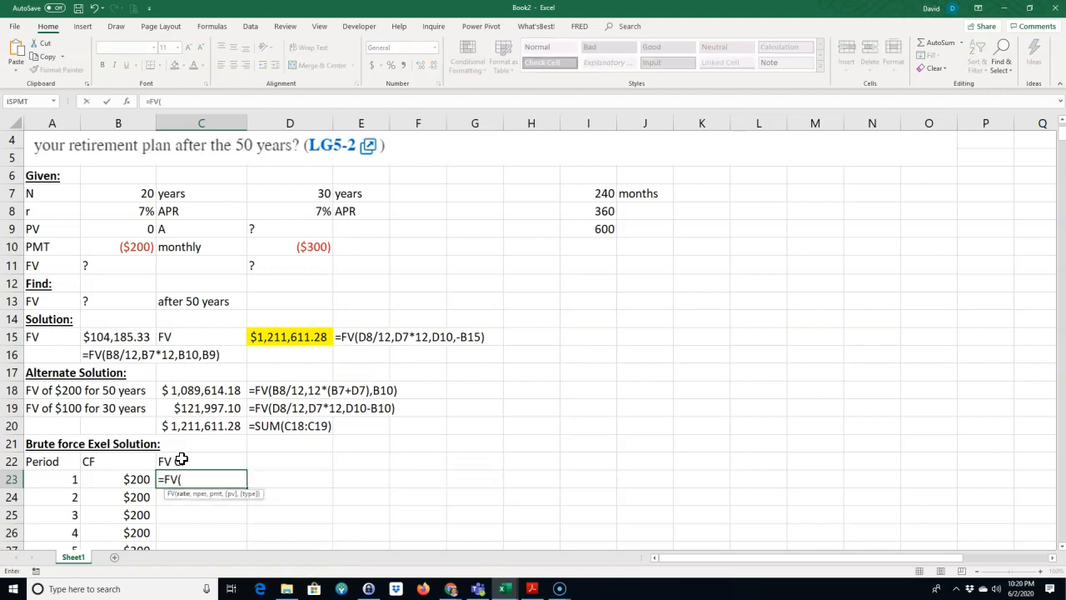
{"action": "left_click", "coordinate": [132, 213]}
{"action": "type", "text": "4"}
{"action": "left_click", "coordinate": [188, 479]}
{"action": "left_click_drag", "start_coordinate": [188, 479], "coordinate": [182, 480]}
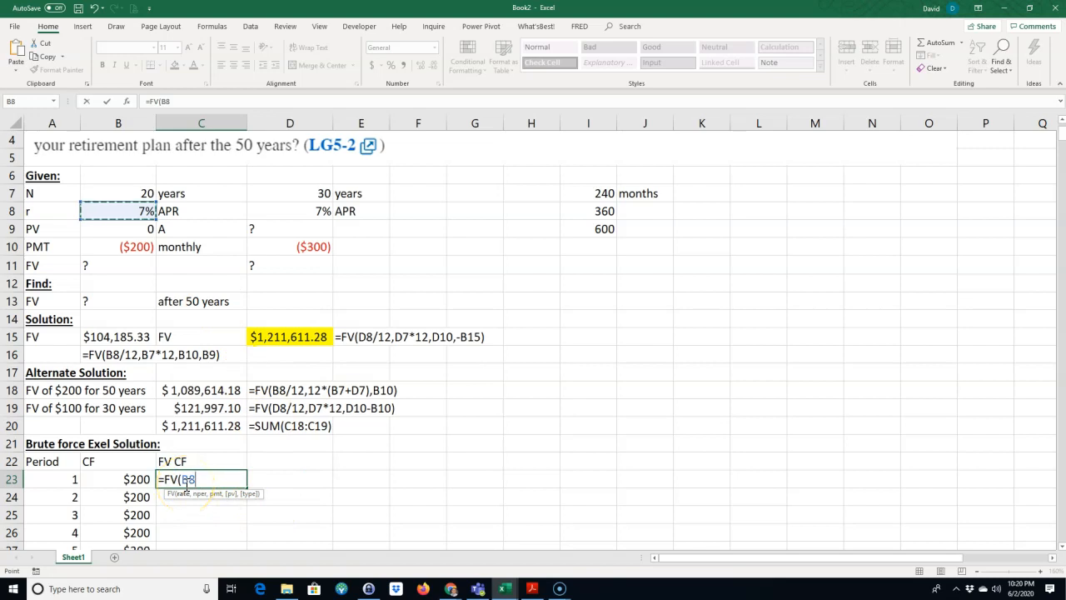
{"action": "key", "text": "F4"}
{"action": "type", "text": "/12,"}
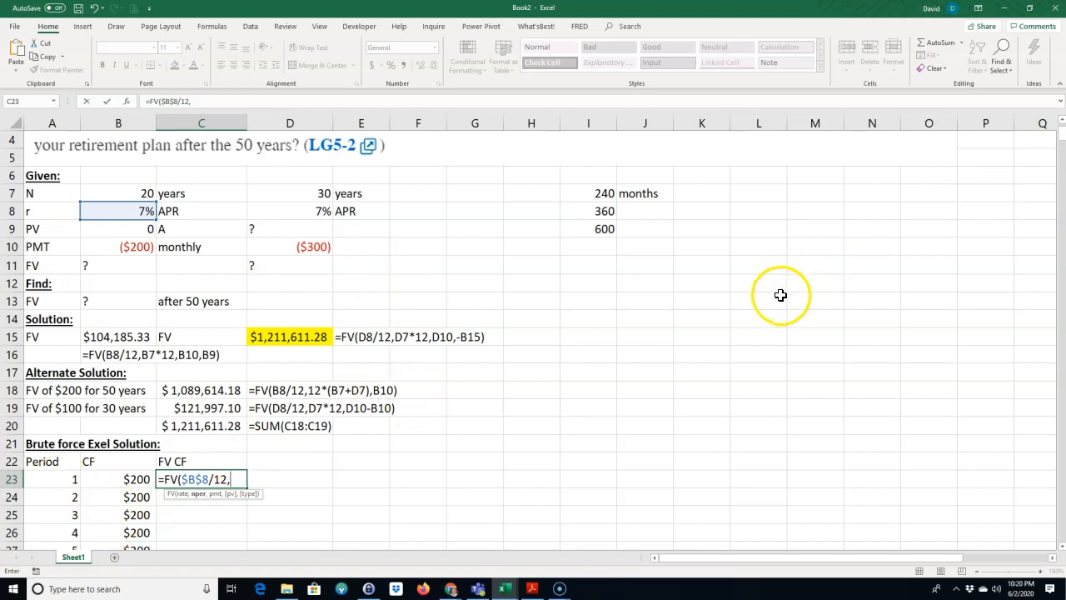
Step: Set the number of periods in the C23 formula to $A$622-A23, with the last period locked as an absolute reference
{"action": "left_click_drag", "start_coordinate": [1062, 138], "coordinate": [1049, 550]}
{"action": "scroll", "coordinate": [292, 450], "scroll_direction": "down", "scroll_amount": 10}
{"action": "left_click", "coordinate": [43, 320]}
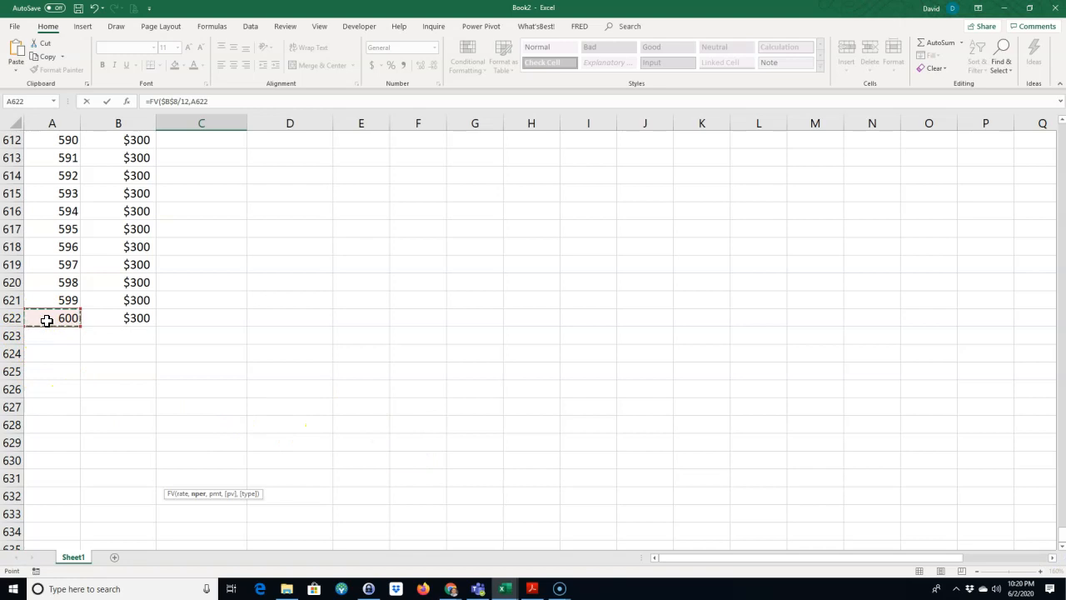
{"action": "key", "text": "F4"}
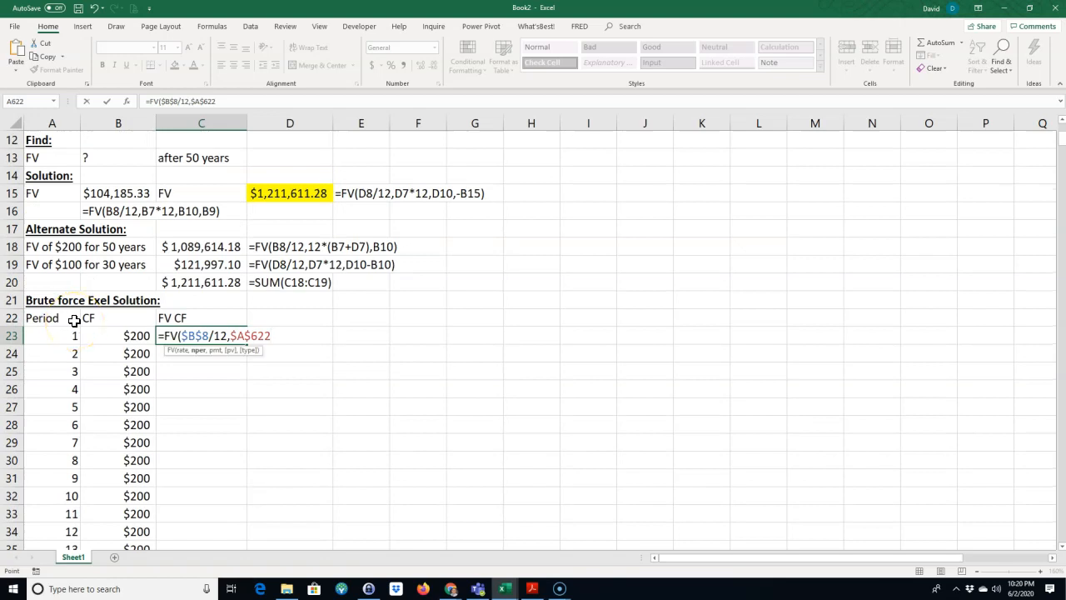
{"action": "type", "text": "-"}
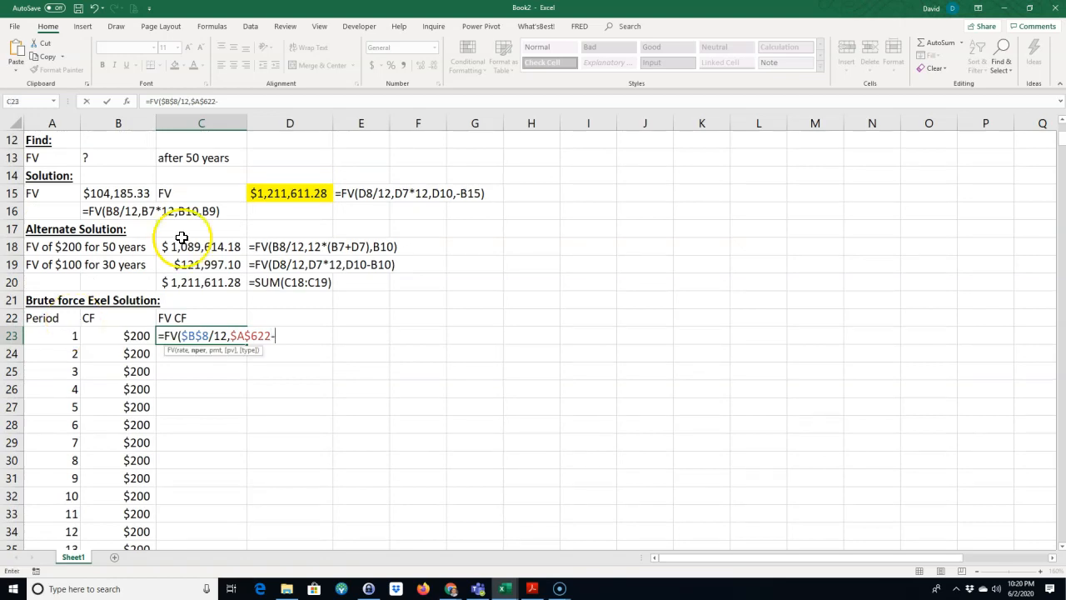
{"action": "left_click", "coordinate": [64, 335]}
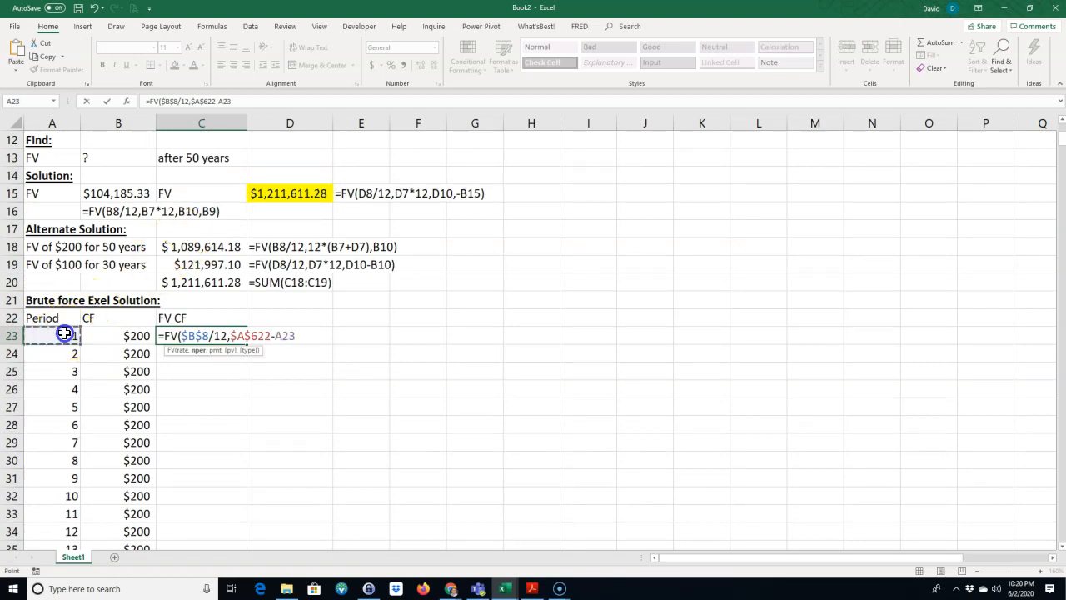
Step: Add -B23 as the payment argument of the FV formula in C23
{"action": "left_click", "coordinate": [198, 436]}
{"action": "type", "text": "-"}
{"action": "left_click", "coordinate": [138, 334]}
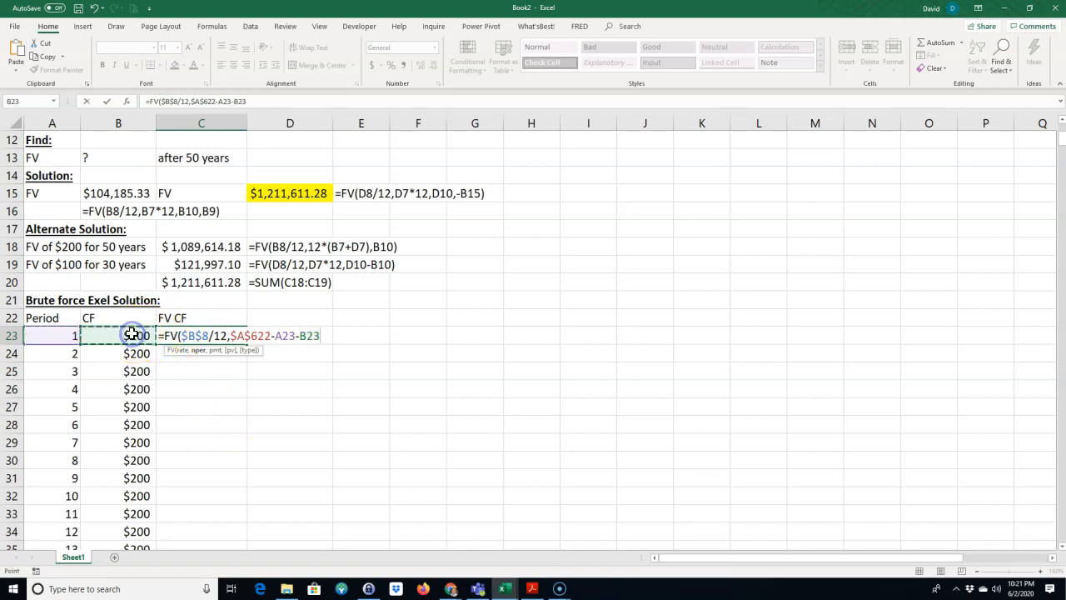
{"action": "left_click", "coordinate": [294, 335]}
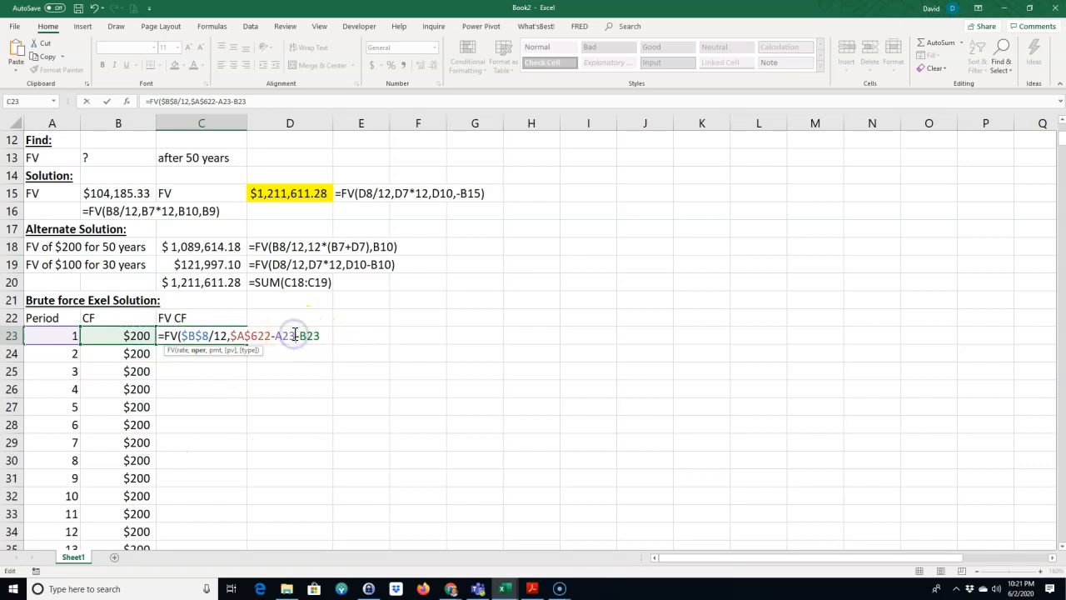
{"action": "type", "text": ","}
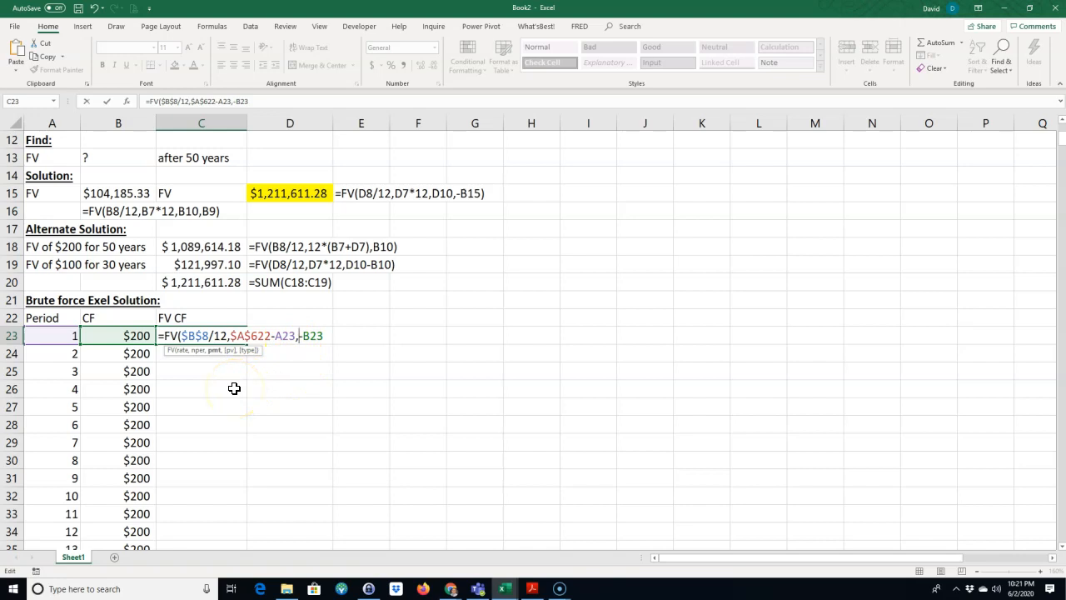
Step: Replace the payment argument in the C23 formula with a blank one and supply -B23 as the present value
{"action": "left_click", "coordinate": [302, 337]}
{"action": "left_click_drag", "start_coordinate": [303, 337], "coordinate": [326, 336]}
{"action": "type", "text": ","}
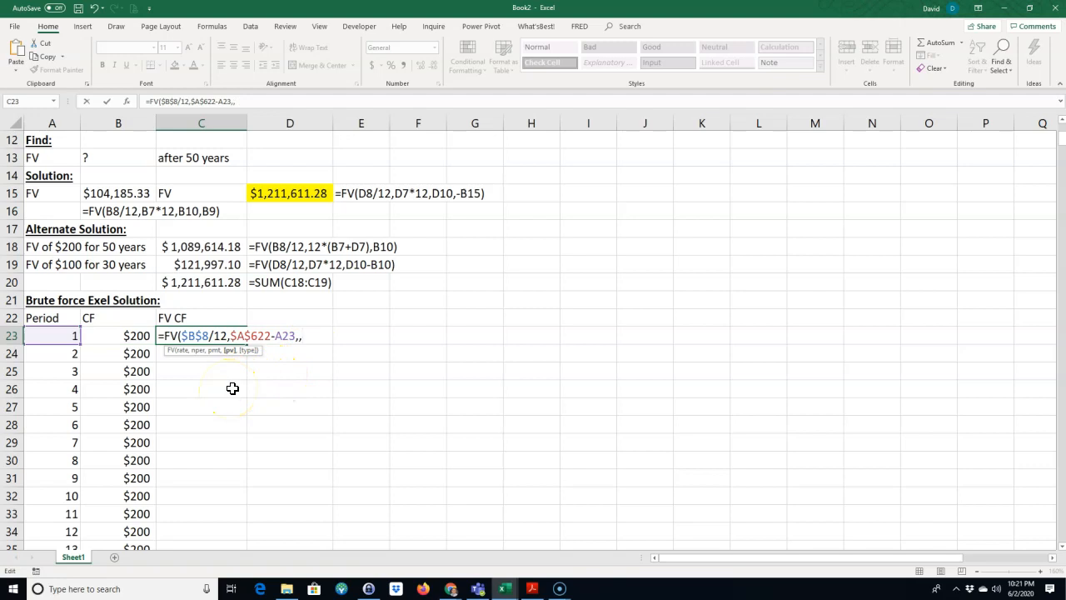
{"action": "type", "text": "-"}
{"action": "left_click", "coordinate": [118, 336]}
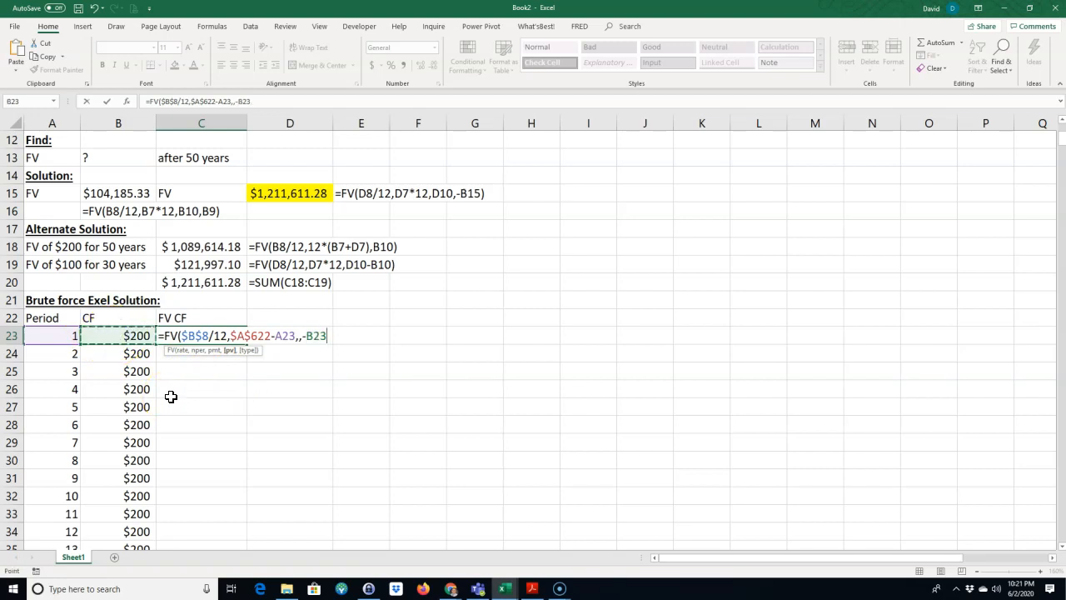
Step: Complete the C23 formula =FV($B$8/12,$A$622-A23,,-B23) and fill it down through period 600
{"action": "left_click", "coordinate": [130, 336]}
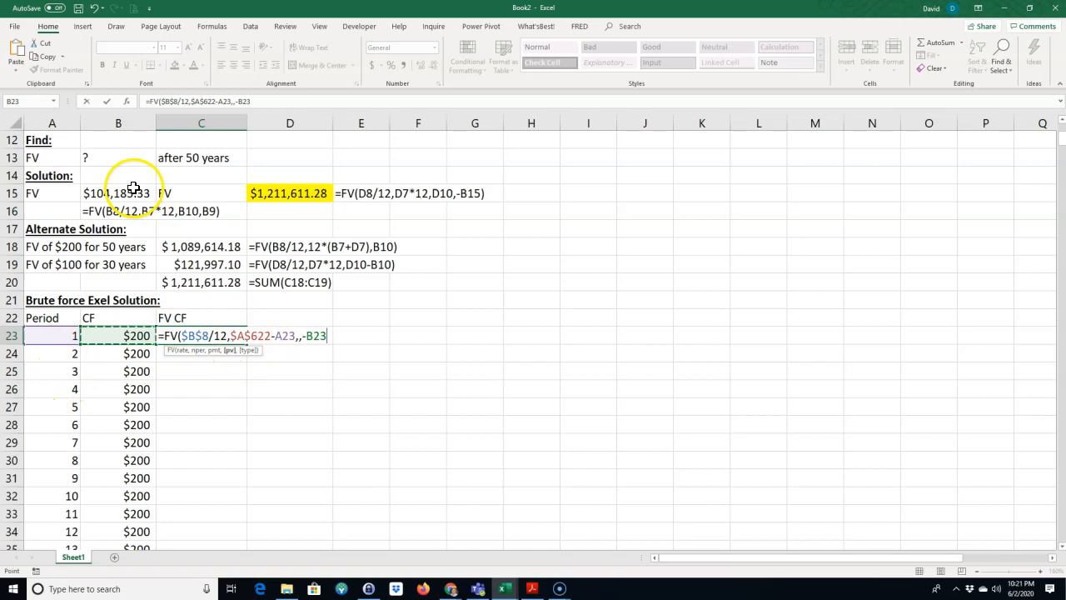
{"action": "scroll", "coordinate": [175, 241], "scroll_direction": "up", "scroll_amount": 1}
{"action": "scroll", "coordinate": [267, 270], "scroll_direction": "down", "scroll_amount": 2}
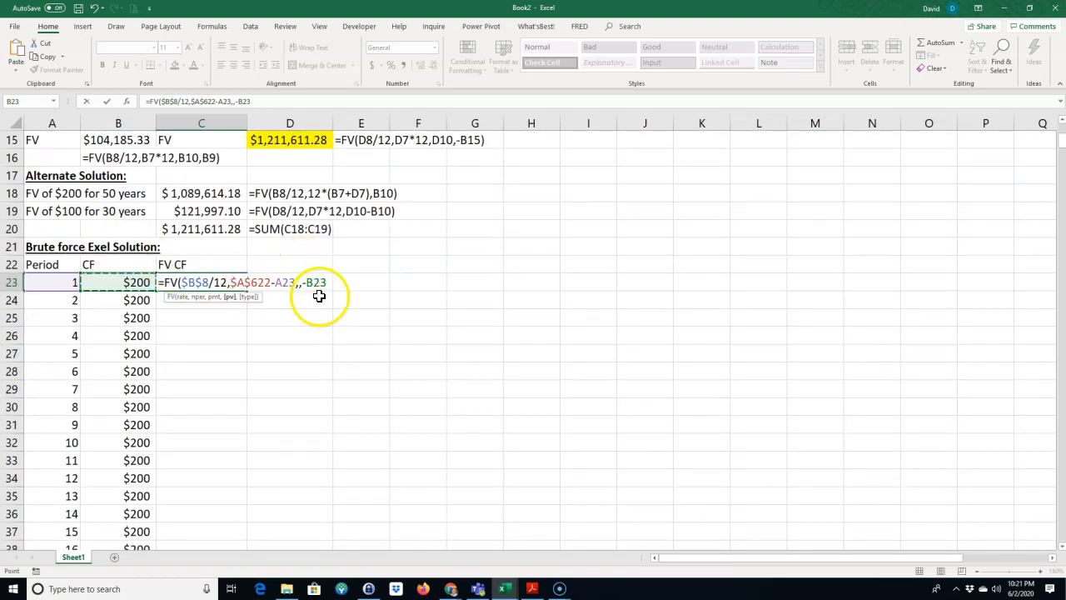
{"action": "key", "text": "Return"}
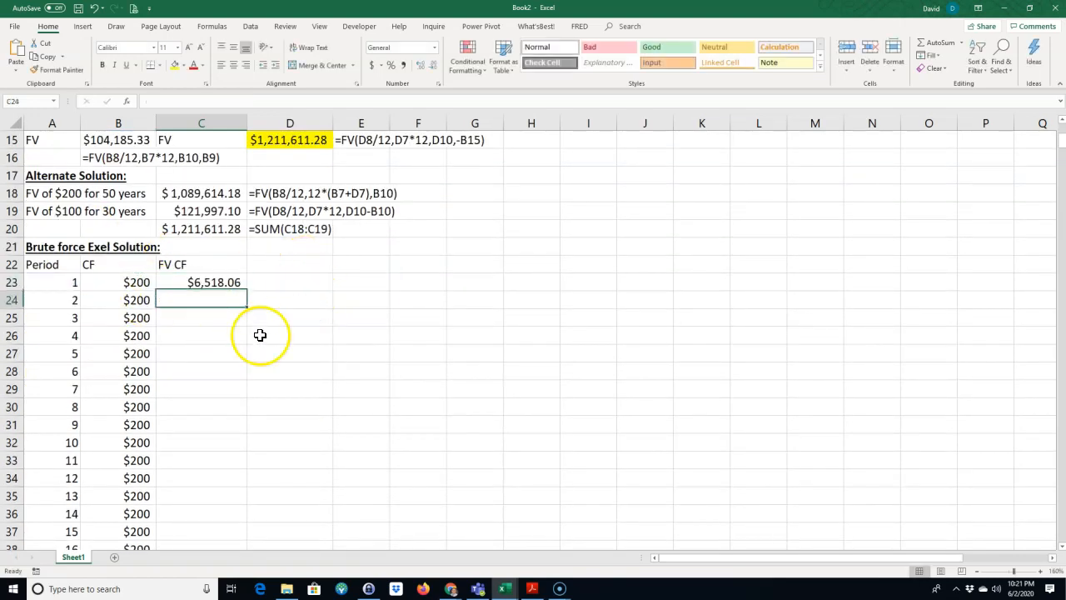
{"action": "left_click", "coordinate": [208, 283]}
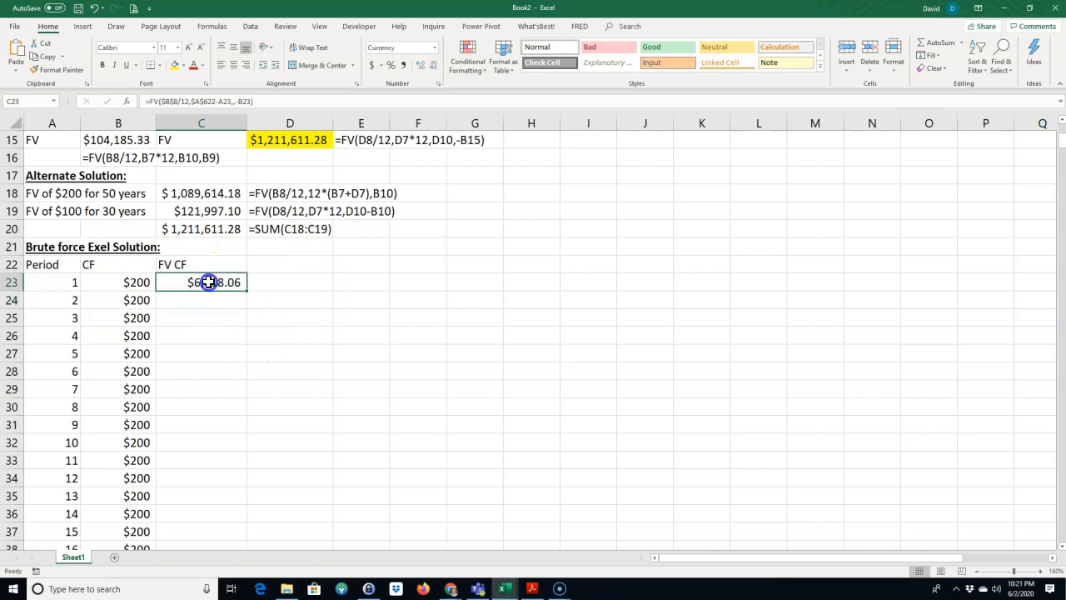
{"action": "double_click", "coordinate": [248, 292]}
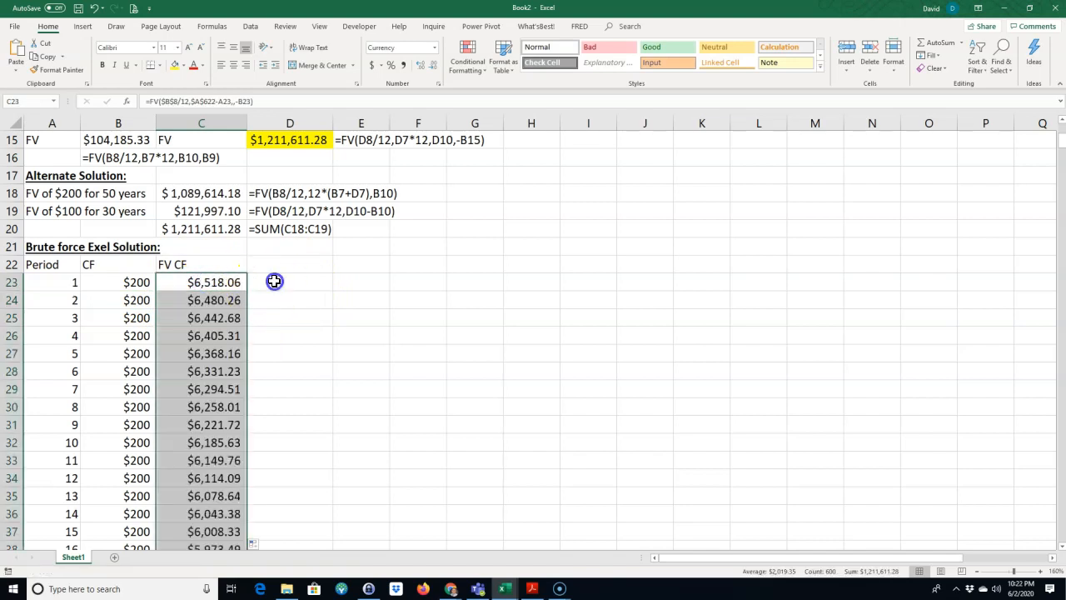
Step: Show the C23 formula as text in D23 with =FORMULATEXT(C23)
{"action": "left_click", "coordinate": [275, 281]}
{"action": "type", "text": "=fio"}
{"action": "key", "text": "BackSpace"}
{"action": "key", "text": "BackSpace"}
{"action": "type", "text": "ro"}
{"action": "key", "text": "BackSpace"}
{"action": "key", "text": "BackSpace"}
{"action": "key", "text": "BackSpace"}
{"action": "type", "text": "orm"}
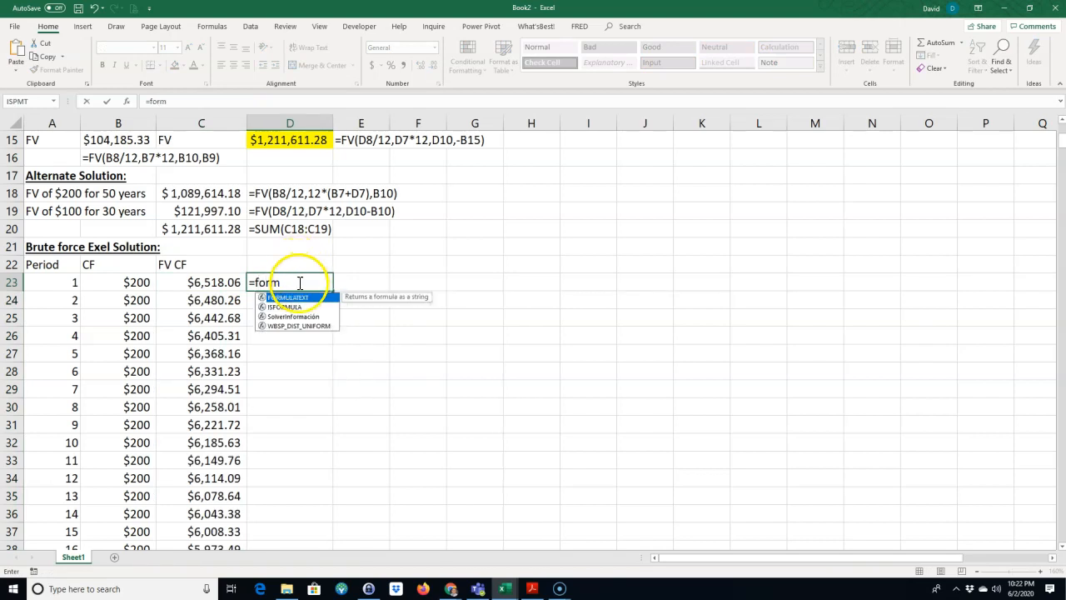
{"action": "double_click", "coordinate": [300, 297]}
{"action": "left_click", "coordinate": [218, 285]}
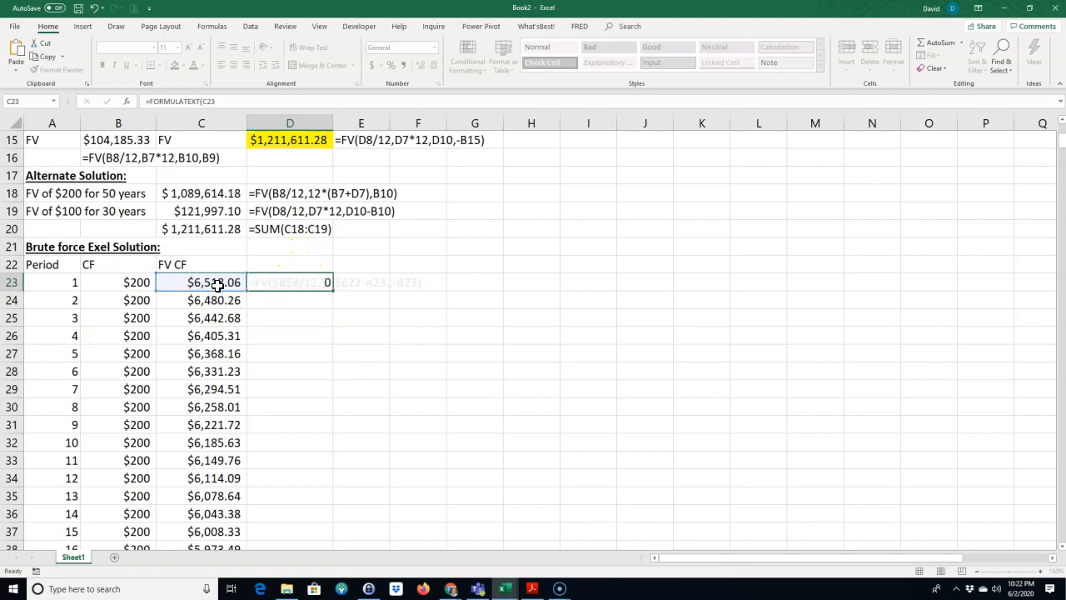
{"action": "key", "text": "Return"}
Step: Total the FV CF column in C623 with =SUM(C23:C622) and highlight that cell in yellow
{"action": "scroll", "coordinate": [368, 337], "scroll_direction": "down", "scroll_amount": 3}
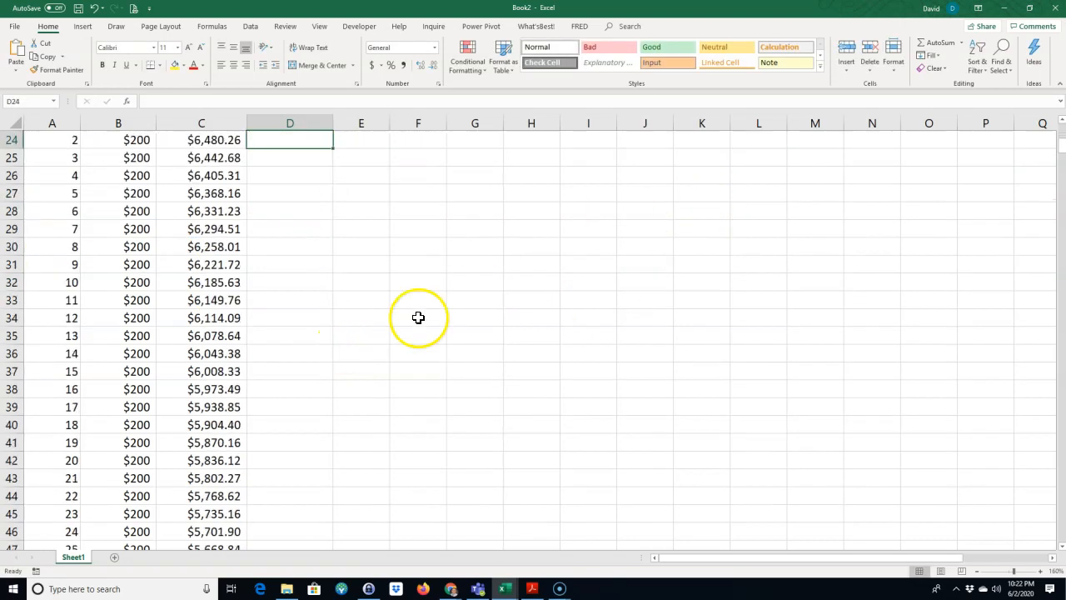
{"action": "scroll", "coordinate": [1058, 288], "scroll_direction": "down", "scroll_amount": 1}
{"action": "left_click_drag", "start_coordinate": [1058, 287], "coordinate": [1049, 541]}
{"action": "scroll", "coordinate": [689, 436], "scroll_direction": "down", "scroll_amount": 1}
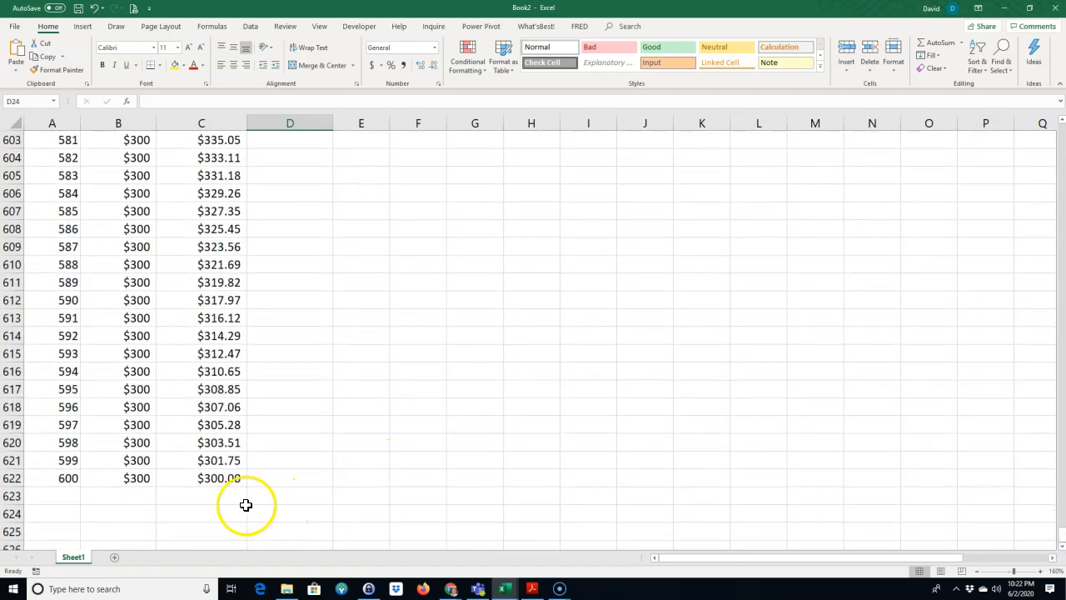
{"action": "left_click", "coordinate": [211, 499]}
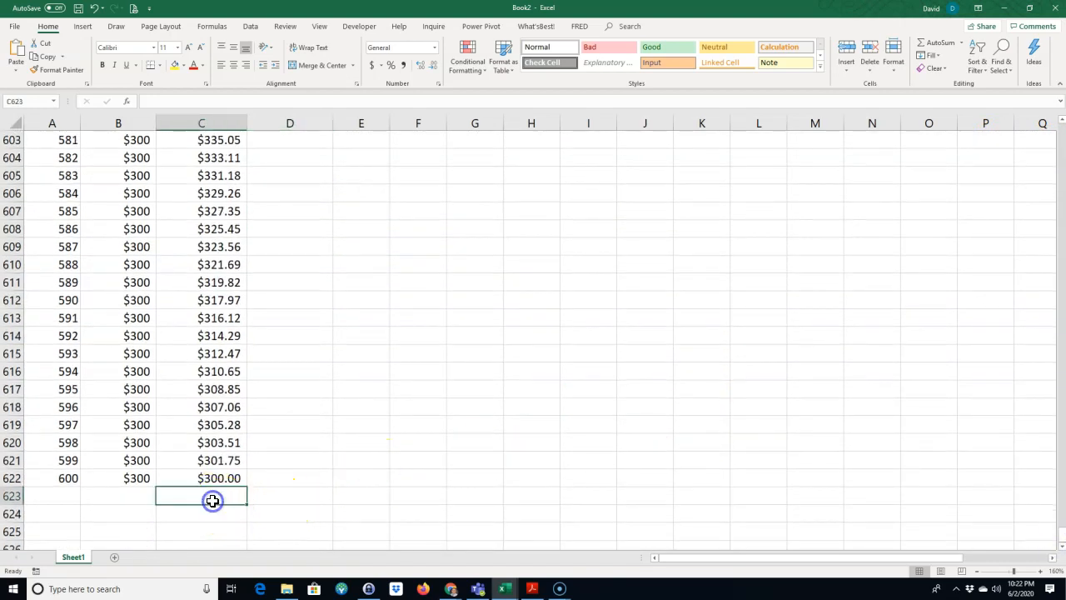
{"action": "left_click", "coordinate": [931, 43]}
{"action": "key", "text": "Return"}
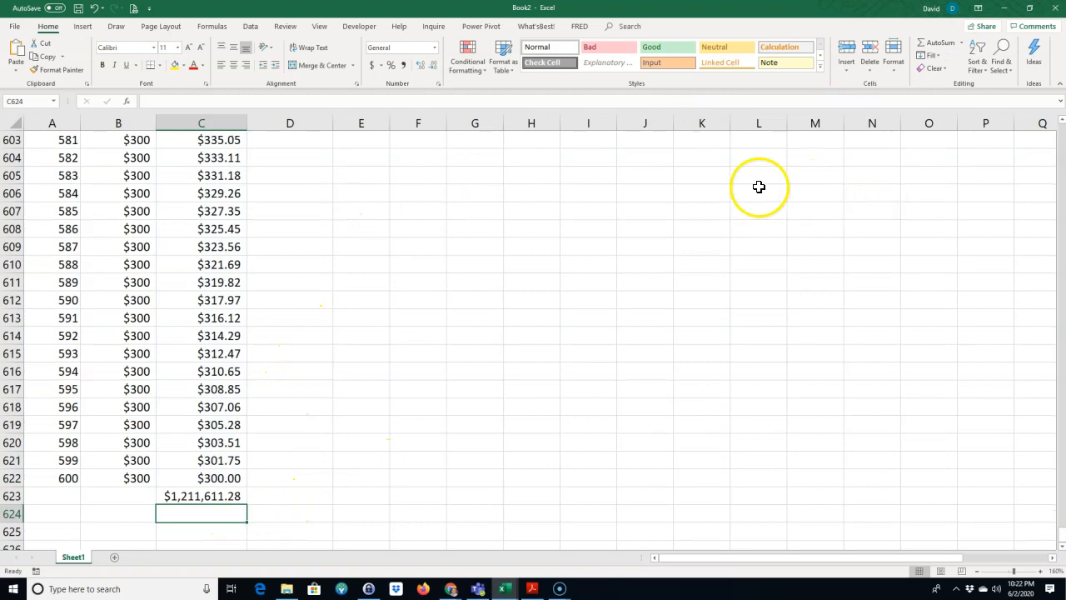
{"action": "left_click", "coordinate": [205, 498]}
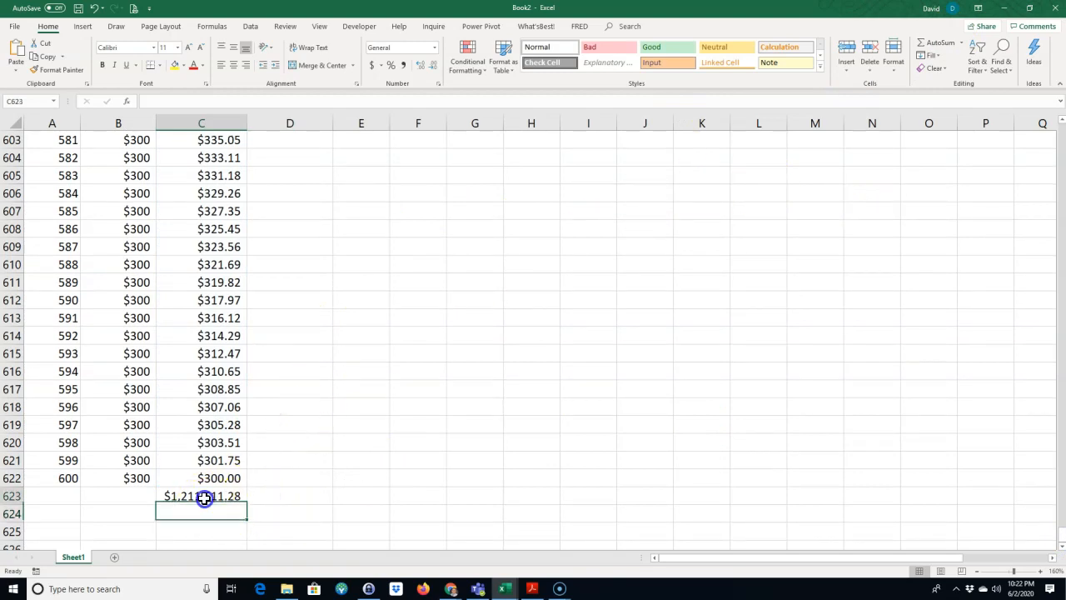
{"action": "left_click", "coordinate": [175, 65]}
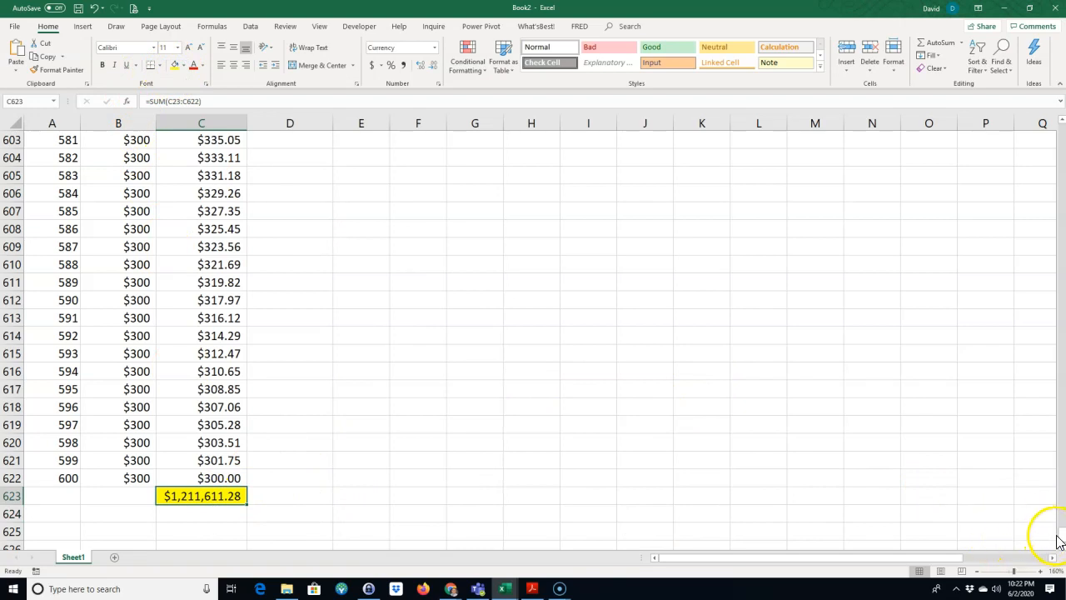
Step: Enter the heading "NPV to FV solution:" in G21 and the label "NPV" in G22
{"action": "left_click_drag", "start_coordinate": [1063, 535], "coordinate": [1063, 140]}
{"action": "scroll", "coordinate": [952, 161], "scroll_direction": "up", "scroll_amount": 2}
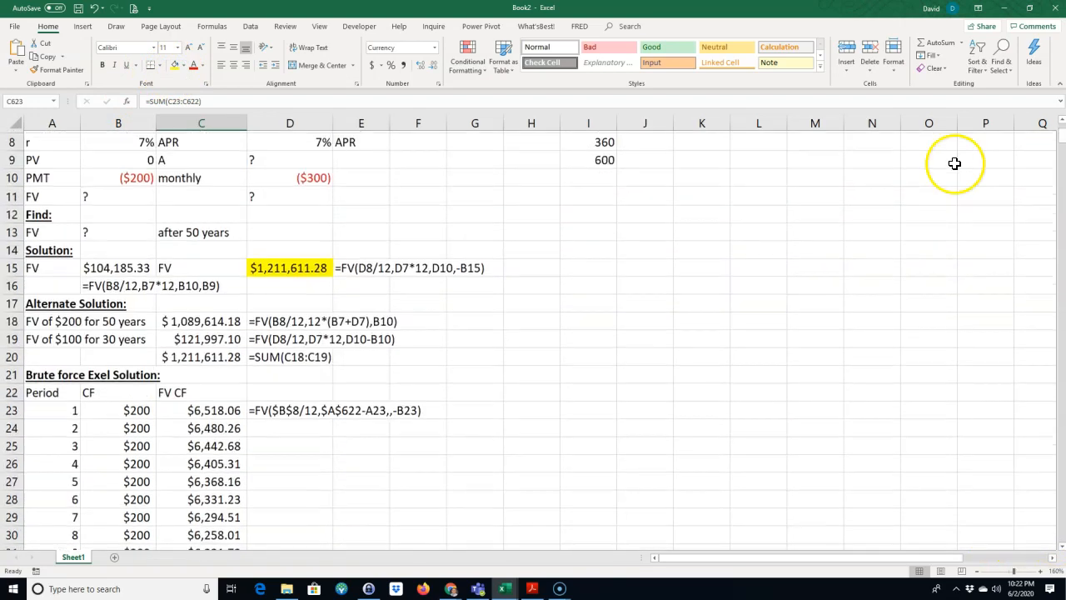
{"action": "left_click", "coordinate": [222, 353]}
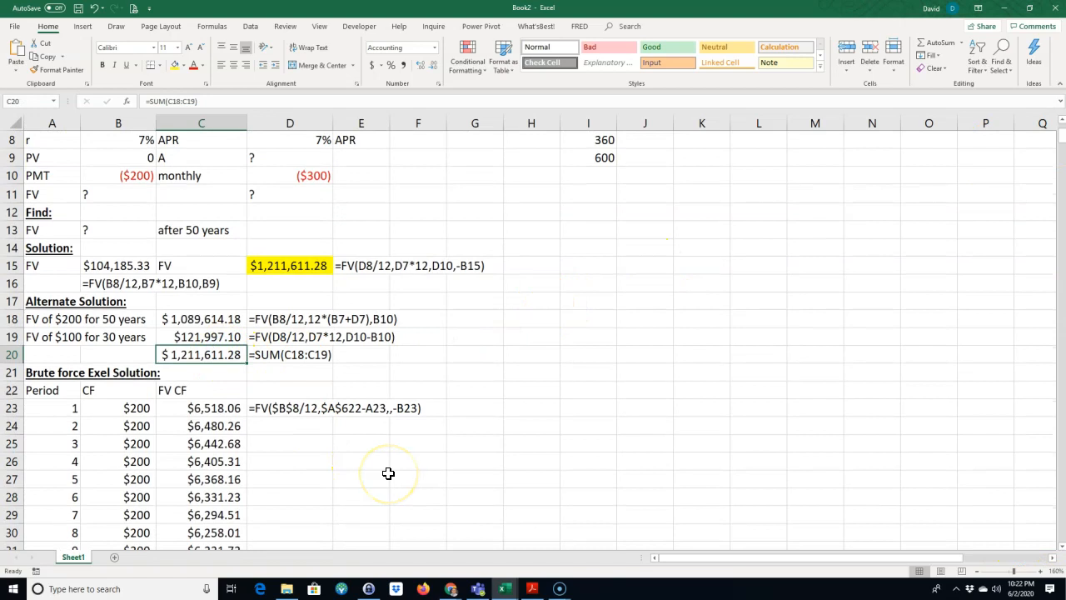
{"action": "left_click", "coordinate": [468, 370]}
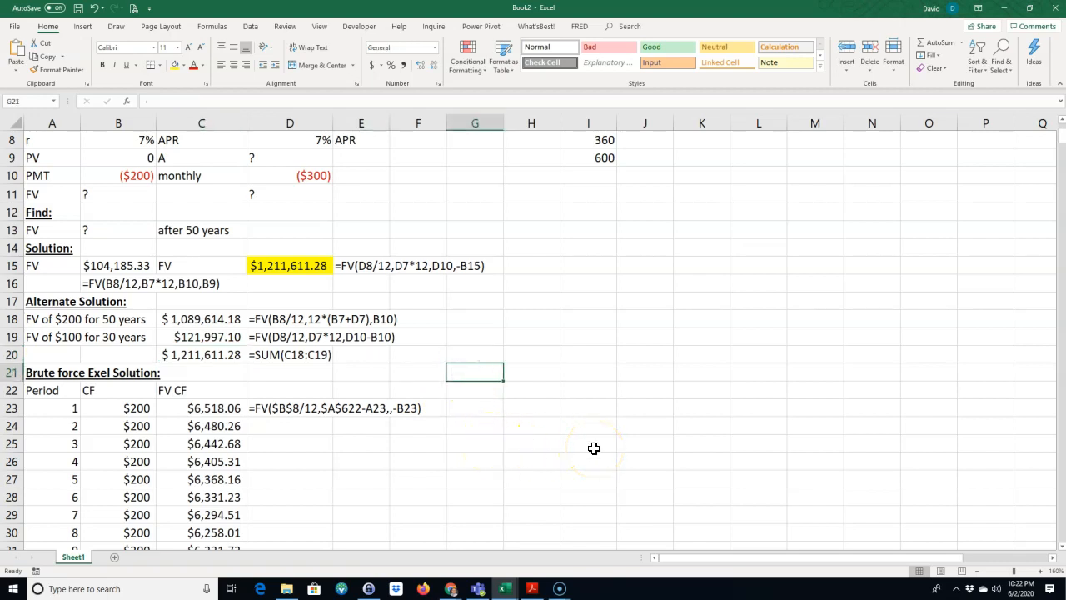
{"action": "type", "text": "NPV to FV solution:"}
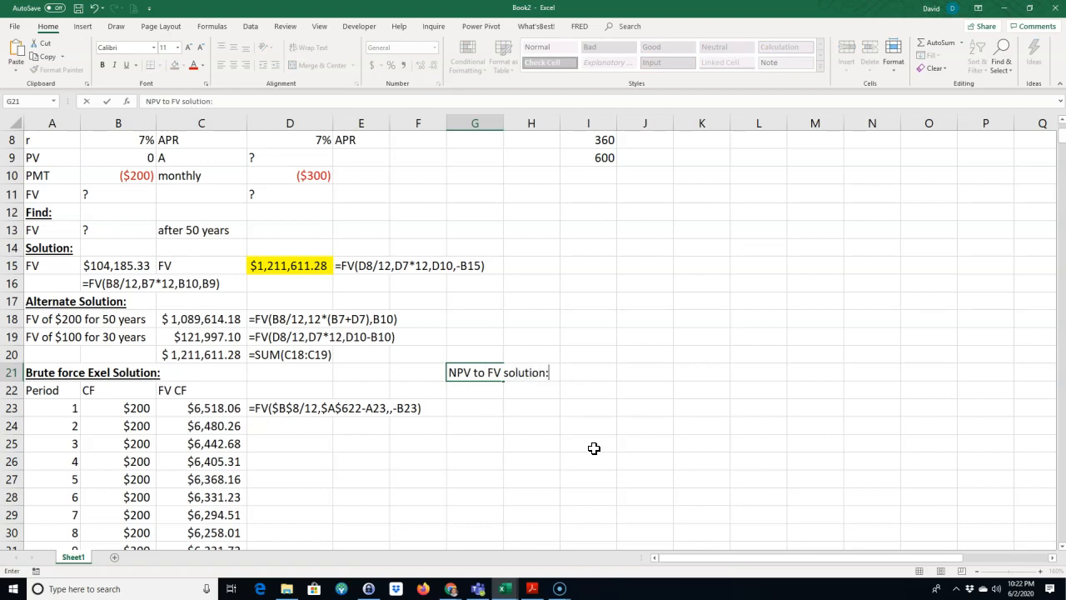
{"action": "key", "text": "Return"}
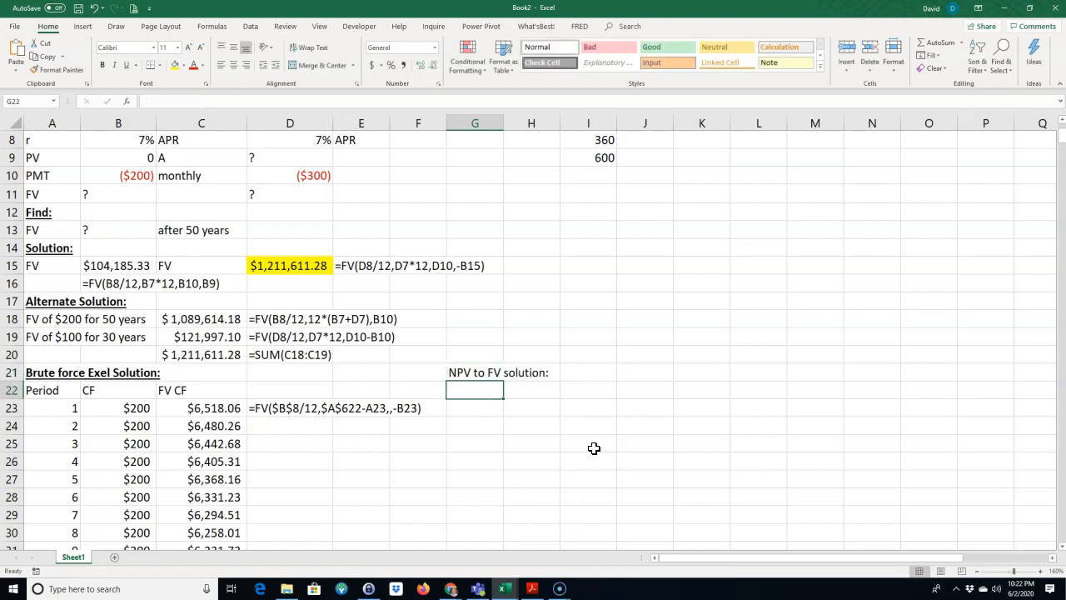
{"action": "type", "text": "NPV"}
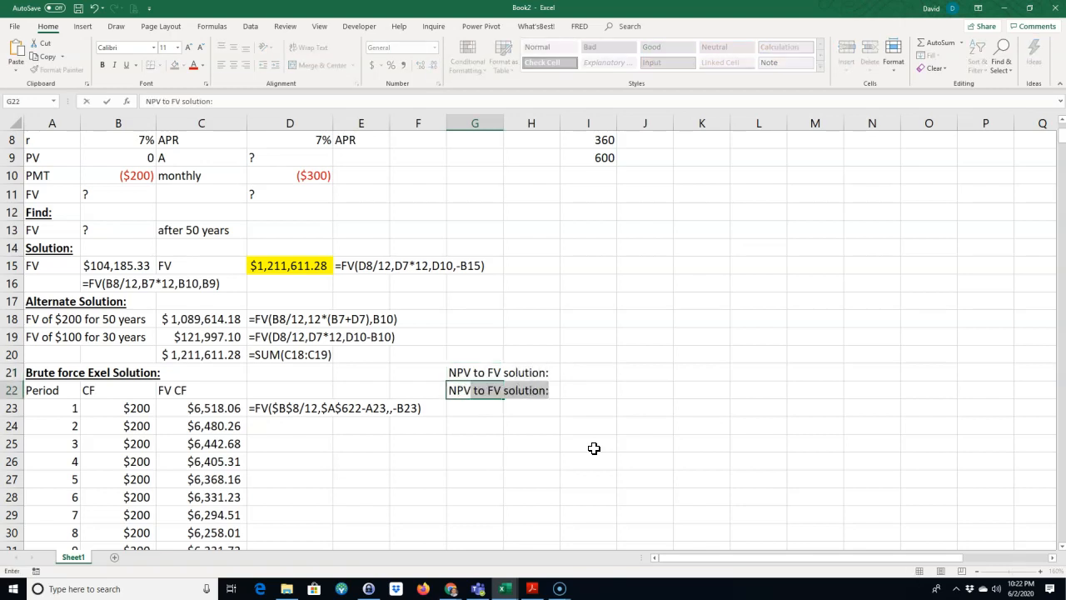
{"action": "key", "text": "Delete"}
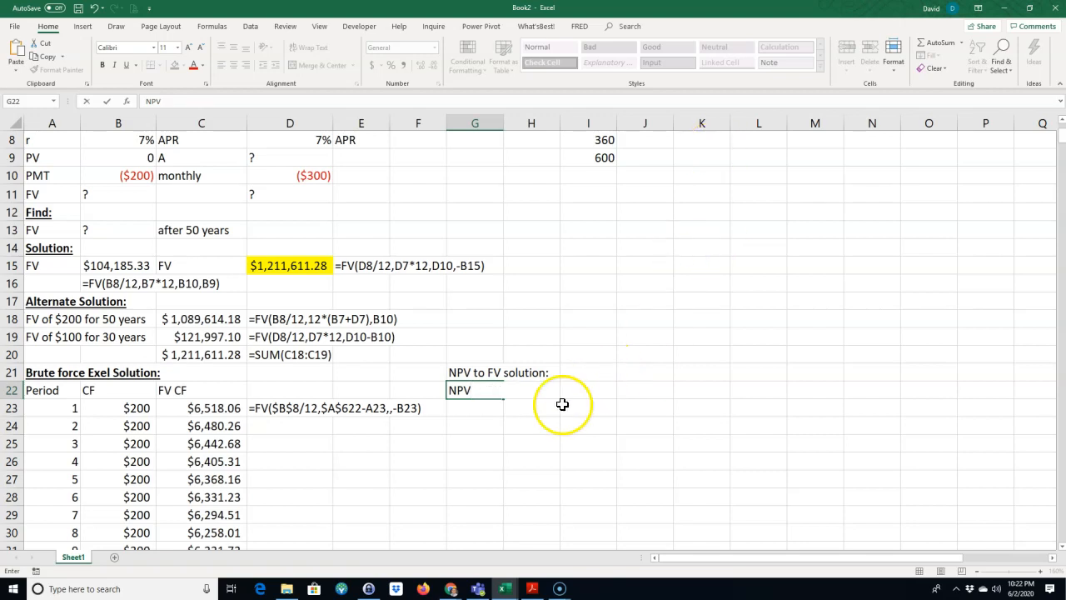
{"action": "left_click", "coordinate": [534, 426]}
Step: Make the "NPV to FV solution:" heading in G21 bold and underlined
{"action": "left_click", "coordinate": [458, 373]}
{"action": "left_click", "coordinate": [102, 65]}
{"action": "left_click", "coordinate": [127, 66]}
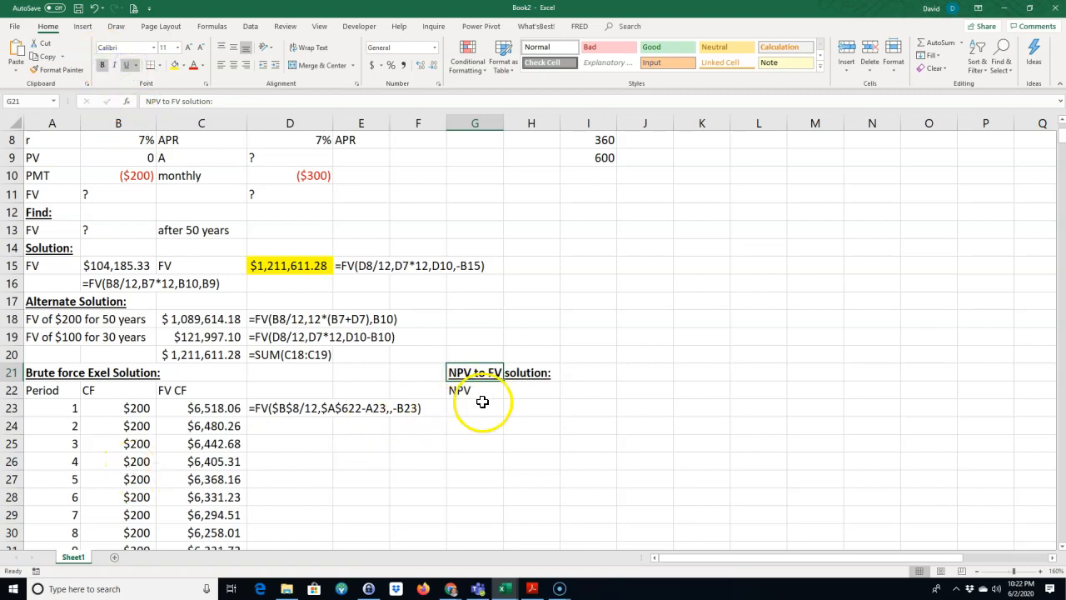
Step: Compute the net present value of the monthly cash flows in H22 with =NPV(B8,B23:B622)
{"action": "left_click", "coordinate": [522, 393]}
{"action": "type", "text": "="}
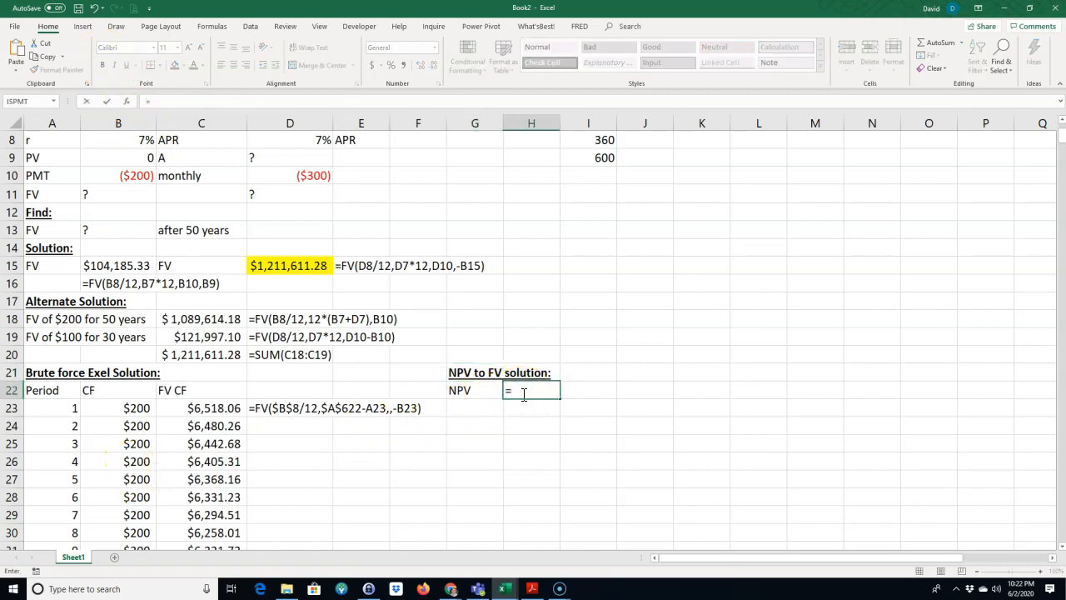
{"action": "type", "text": "npv("}
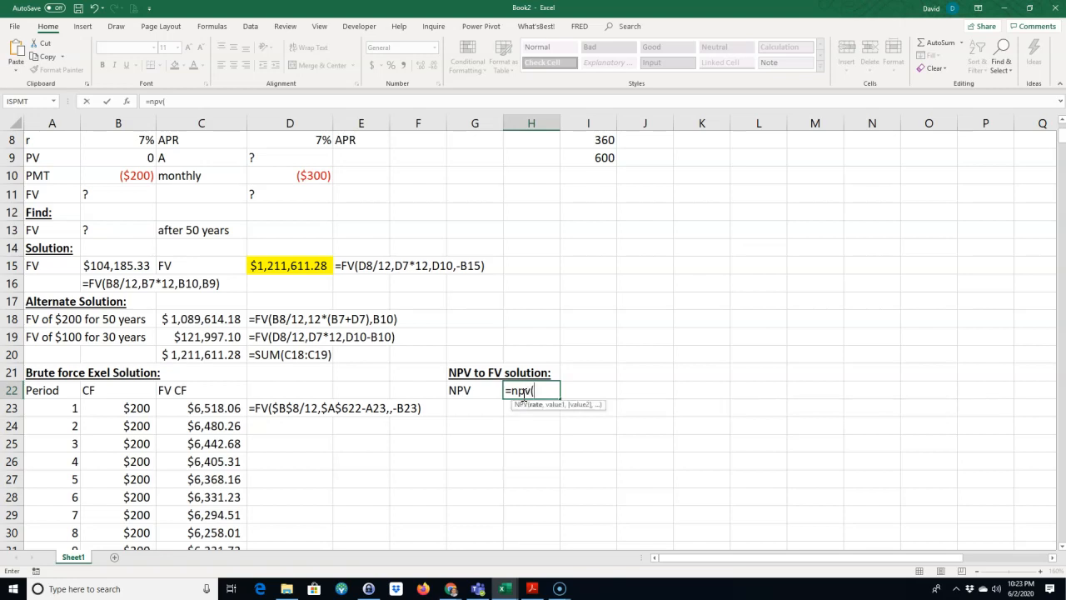
{"action": "left_click", "coordinate": [130, 138]}
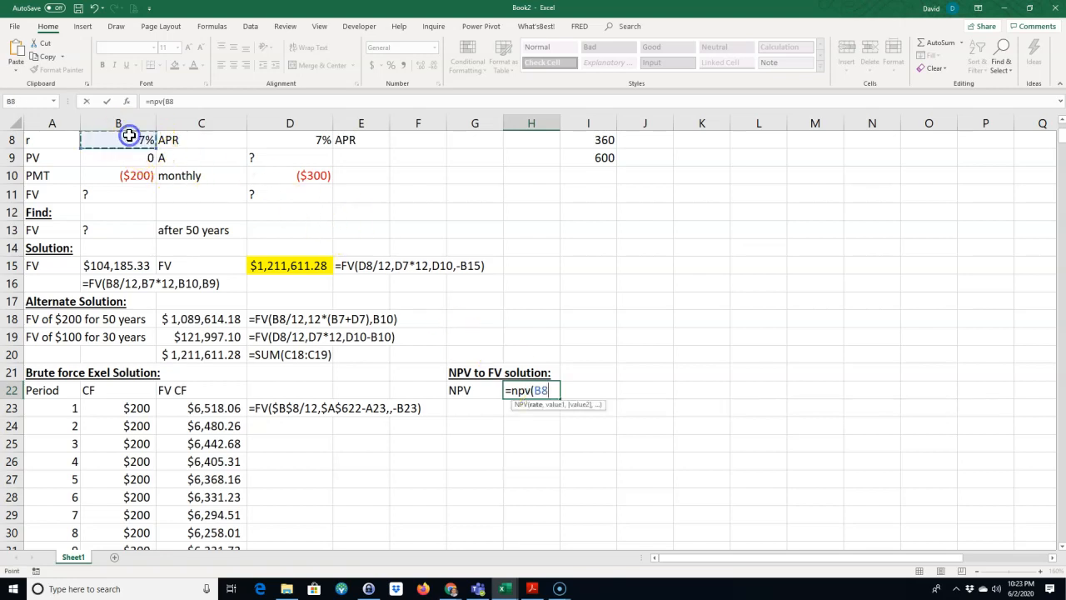
{"action": "type", "text": ","}
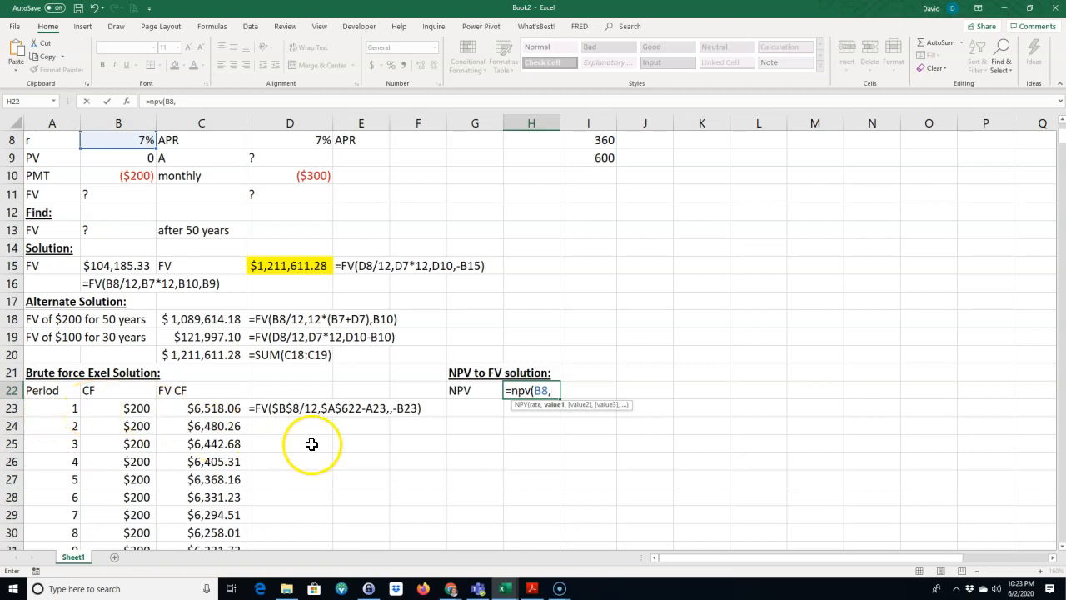
{"action": "left_click_drag", "start_coordinate": [131, 409], "coordinate": [133, 454]}
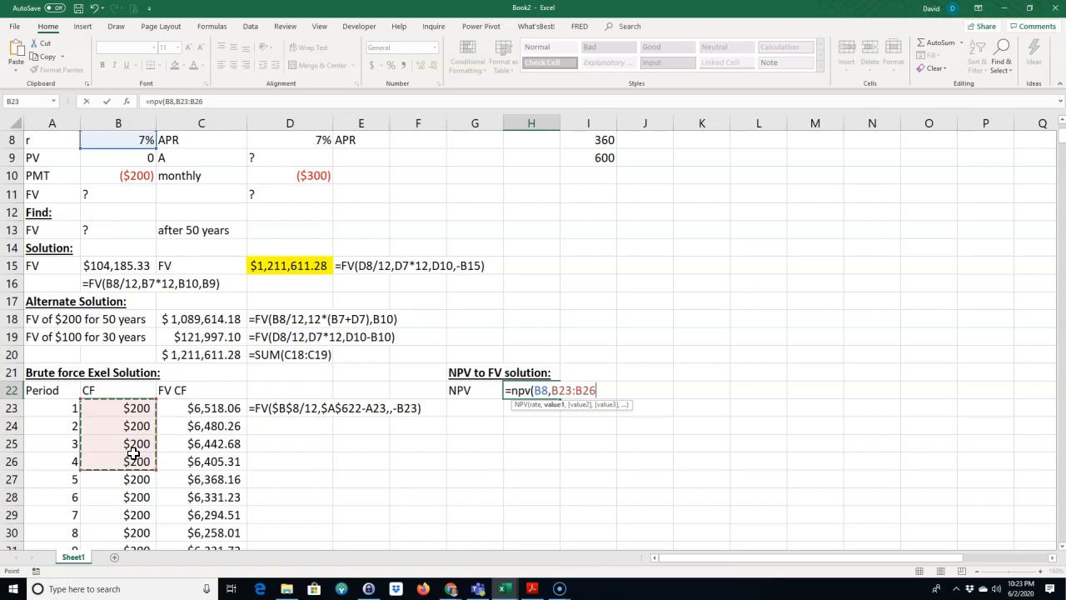
{"action": "key", "text": "ctrl+shift+Down"}
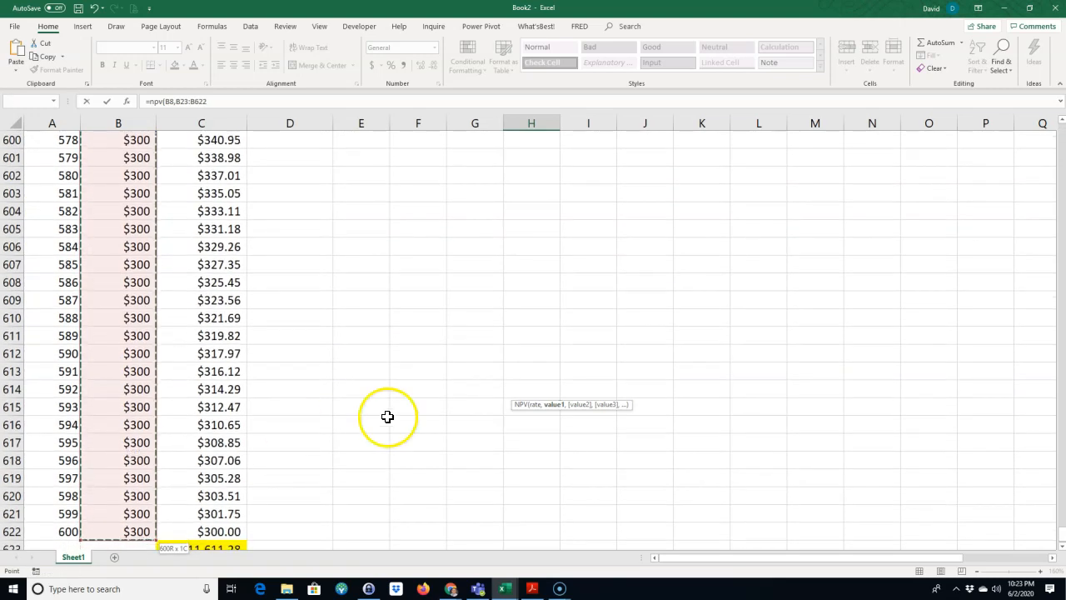
{"action": "left_click_drag", "start_coordinate": [1052, 543], "coordinate": [1049, 124]}
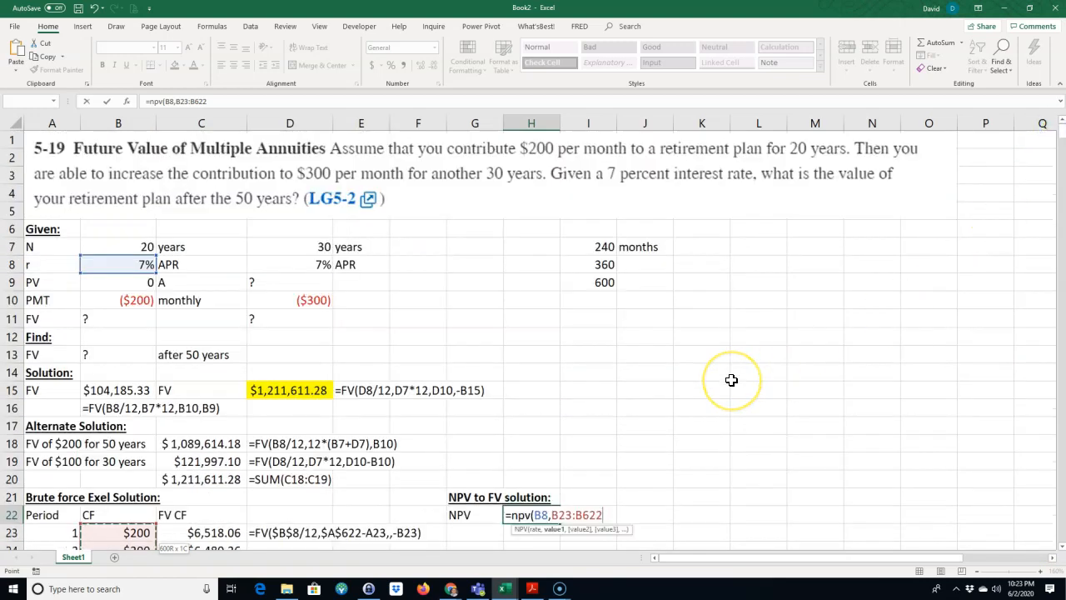
{"action": "type", "text": ")"}
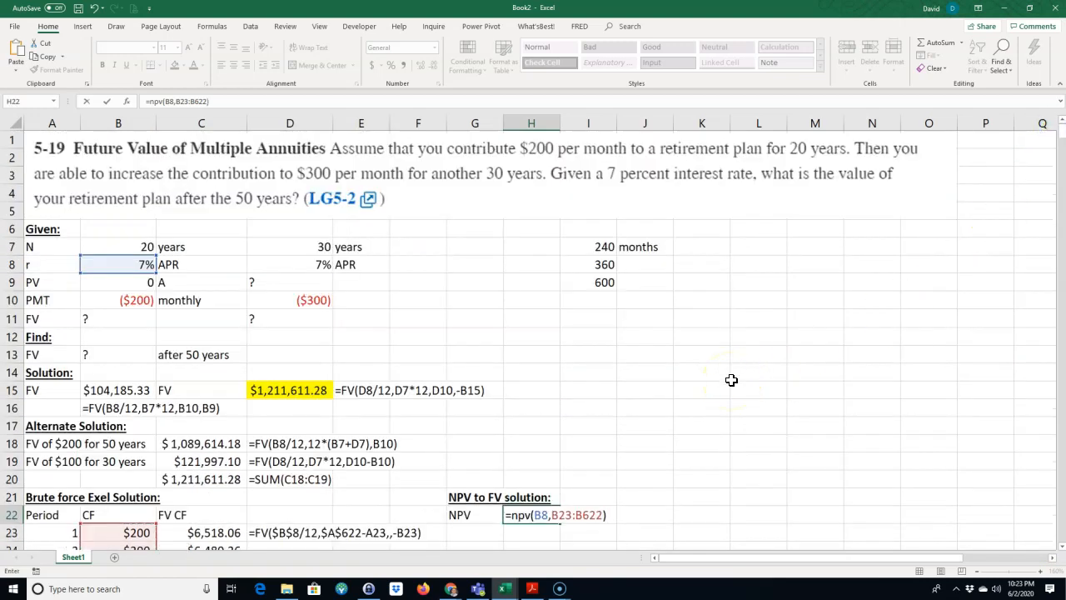
{"action": "key", "text": "Return"}
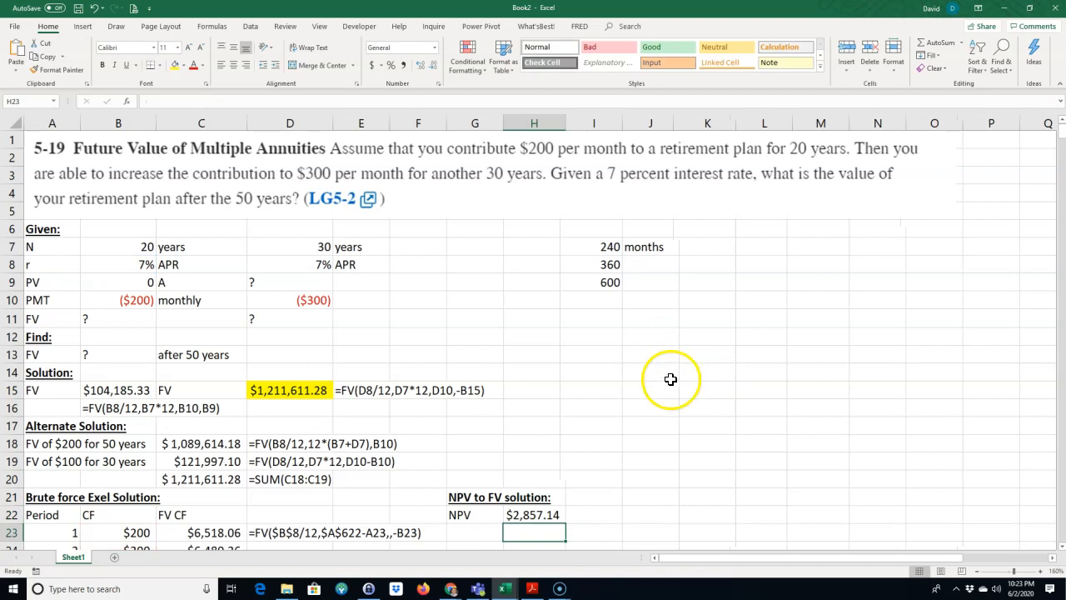
Step: Change the rate in the H22 NPV formula to the monthly rate B8/12
{"action": "double_click", "coordinate": [531, 514]}
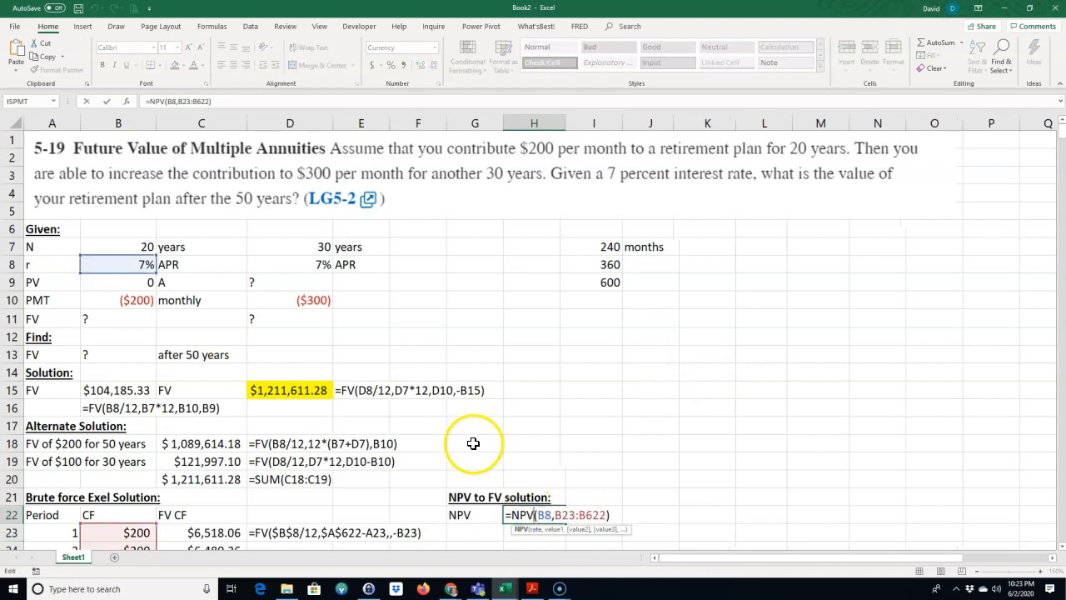
{"action": "left_click", "coordinate": [551, 515]}
{"action": "type", "text": "/12"}
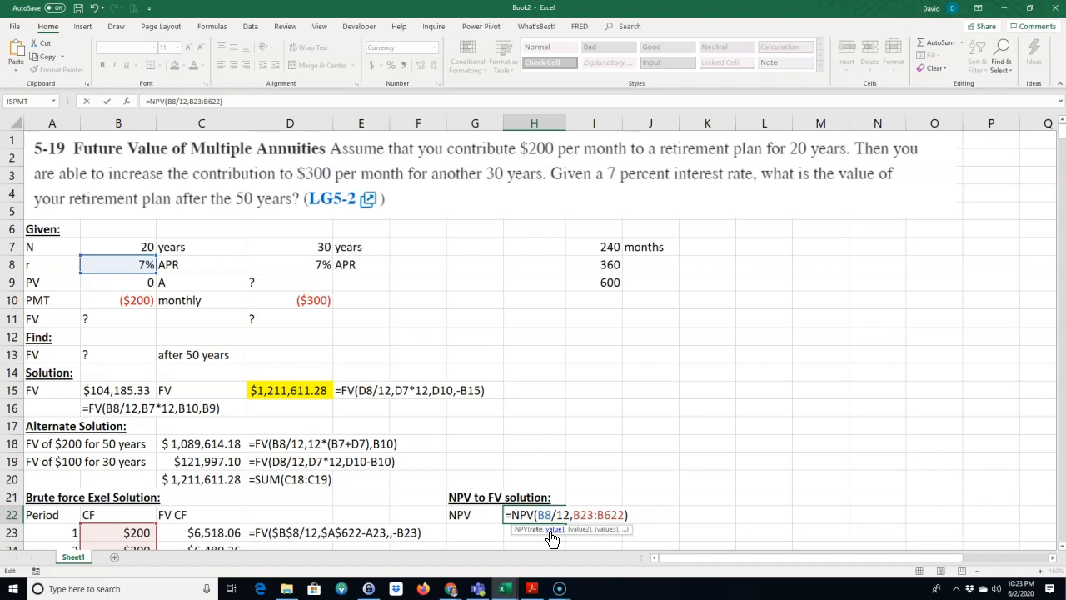
{"action": "key", "text": "Return"}
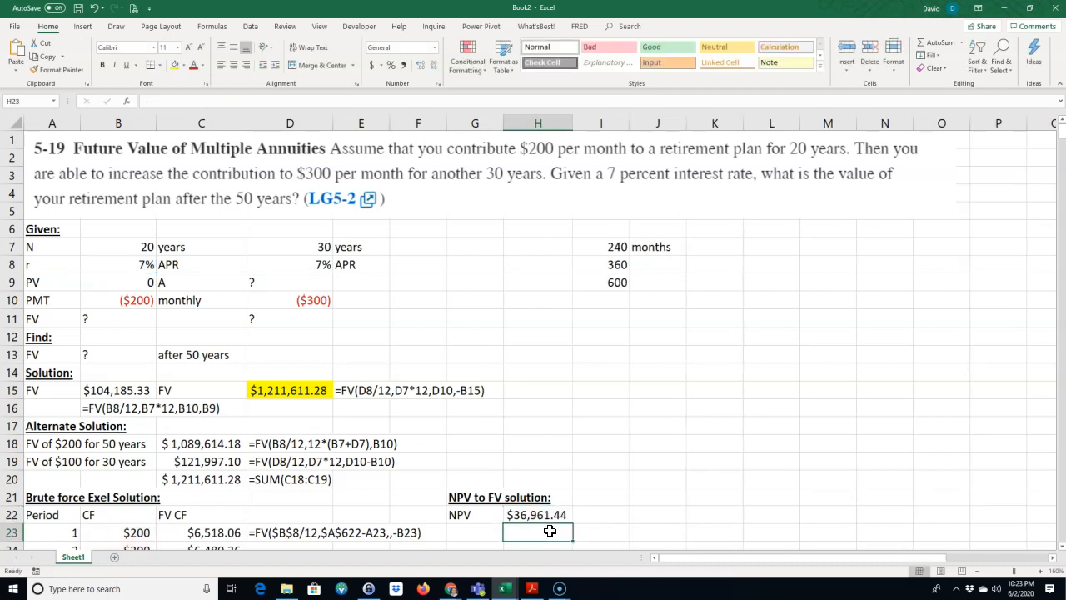
Step: Label G23 "FV" and enter the future value formula =FV(D8/12,I9,,-G23) in H23
{"action": "left_click", "coordinate": [469, 531]}
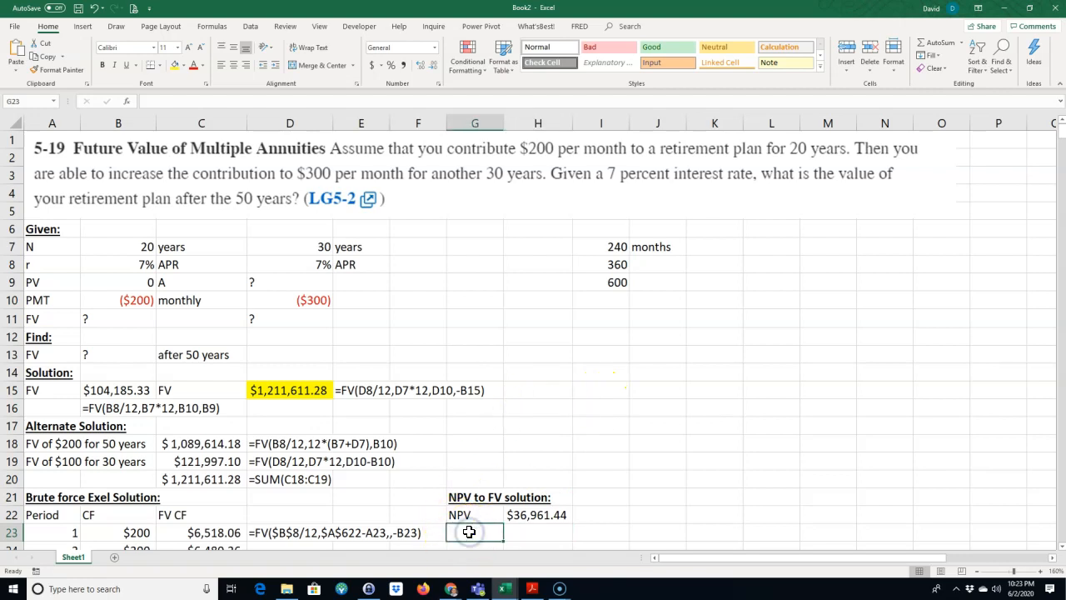
{"action": "type", "text": "F"}
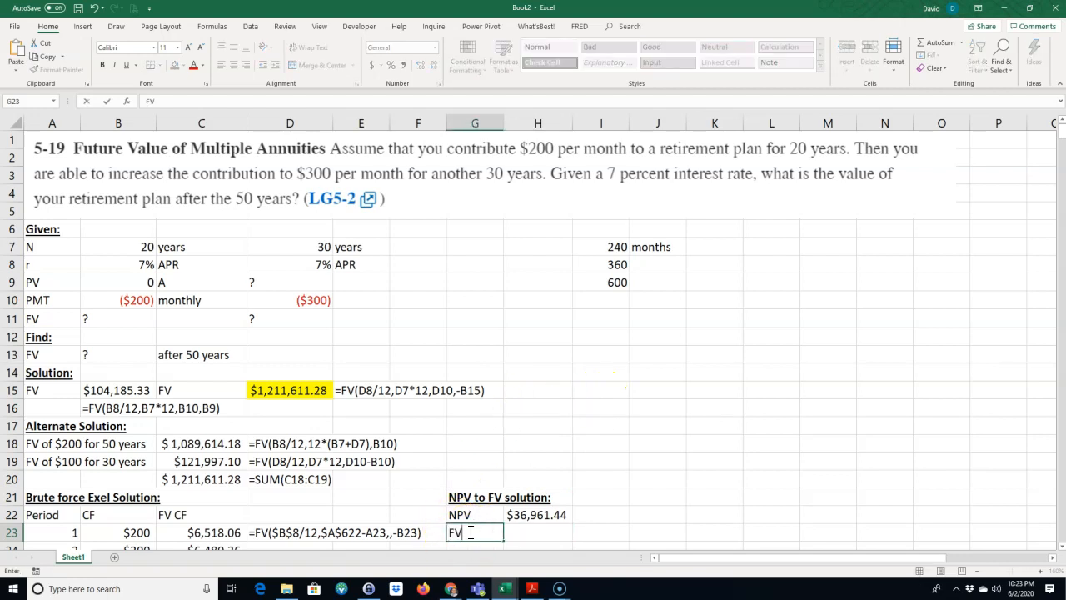
{"action": "type", "text": "V"}
{"action": "key", "text": "Tab"}
{"action": "type", "text": "=FV("}
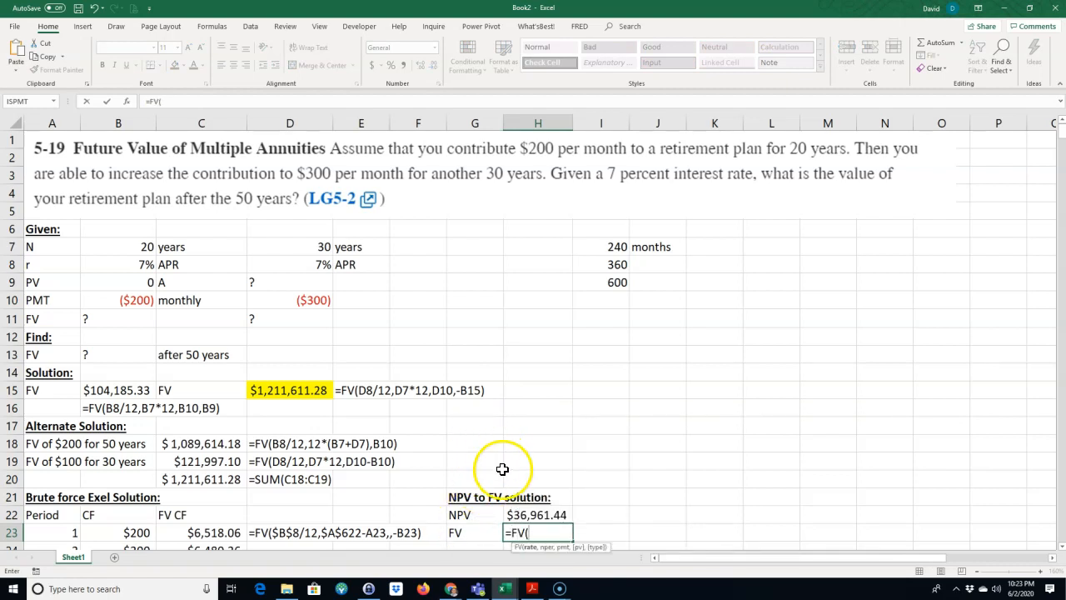
{"action": "left_click", "coordinate": [309, 265]}
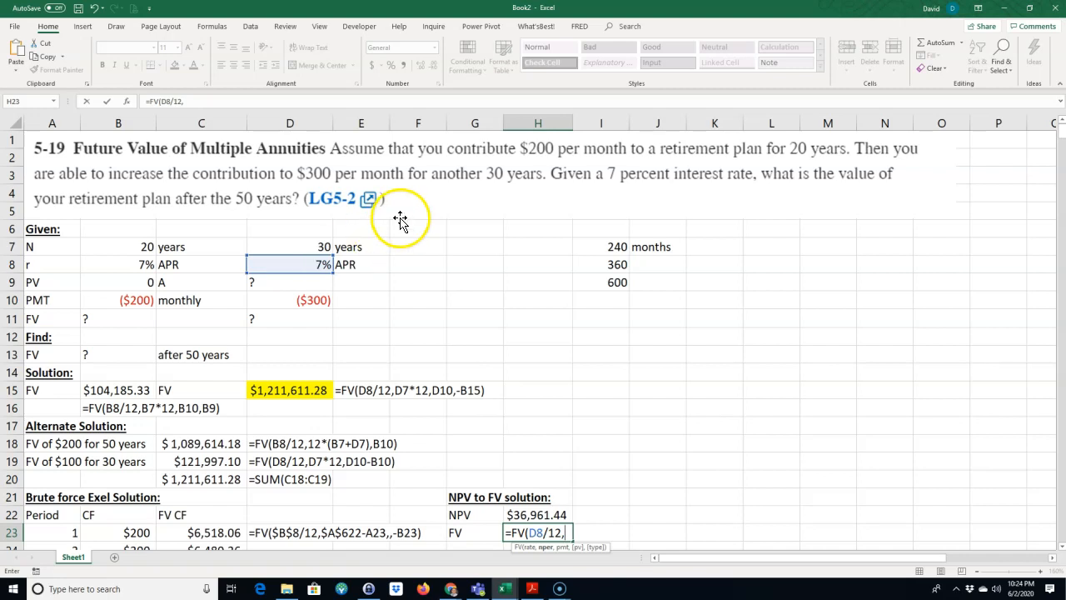
{"action": "left_click", "coordinate": [615, 284]}
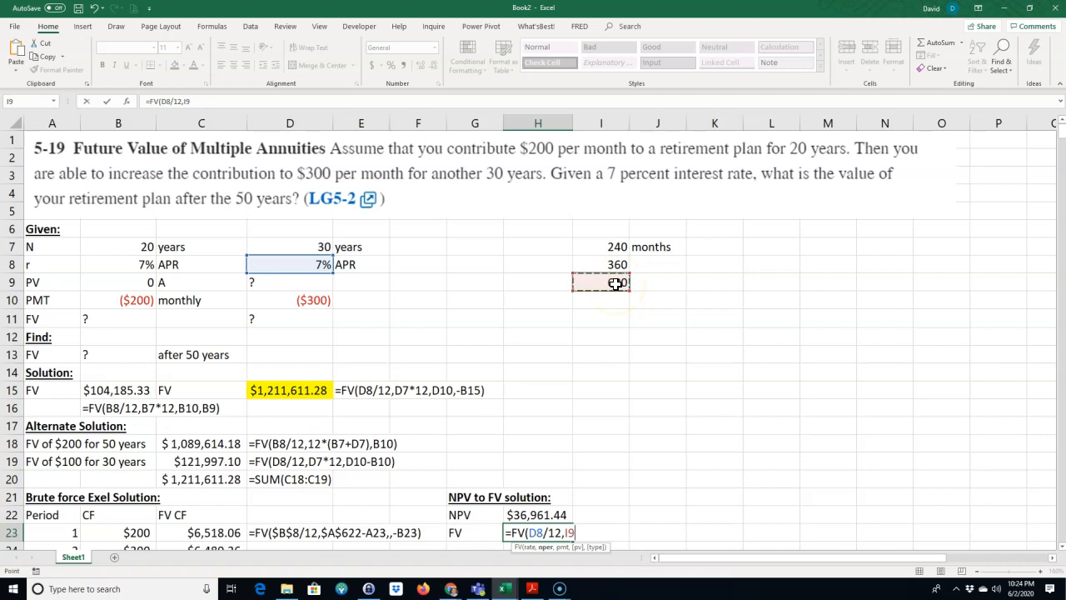
{"action": "type", "text": ",,"}
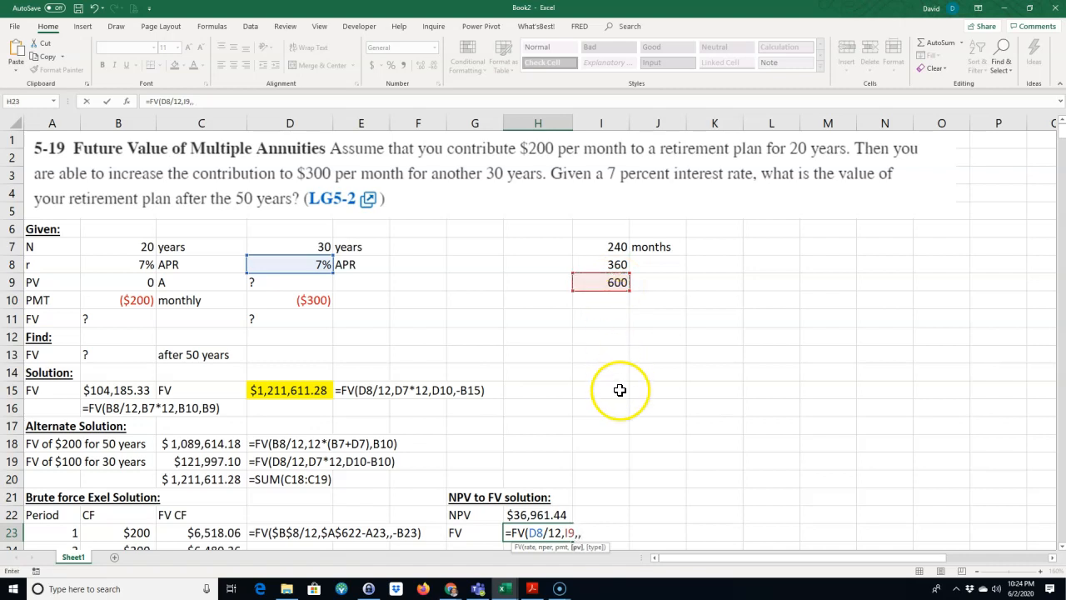
{"action": "type", "text": "-"}
{"action": "left_click", "coordinate": [461, 532]}
{"action": "key", "text": "Return"}
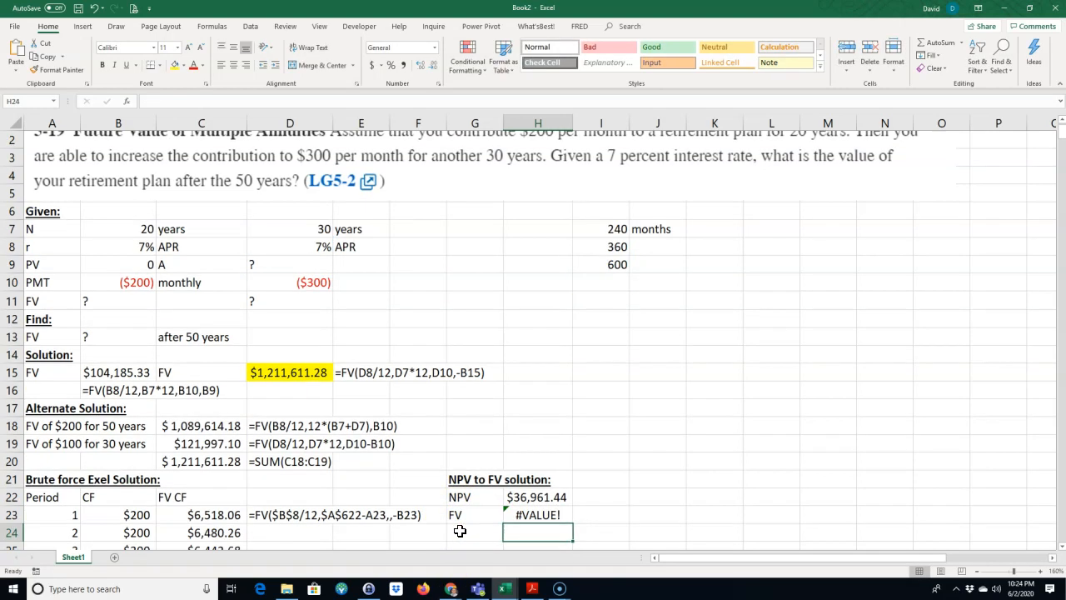
Step: Correct the present value argument in the H23 FV formula to -H22
{"action": "double_click", "coordinate": [537, 516]}
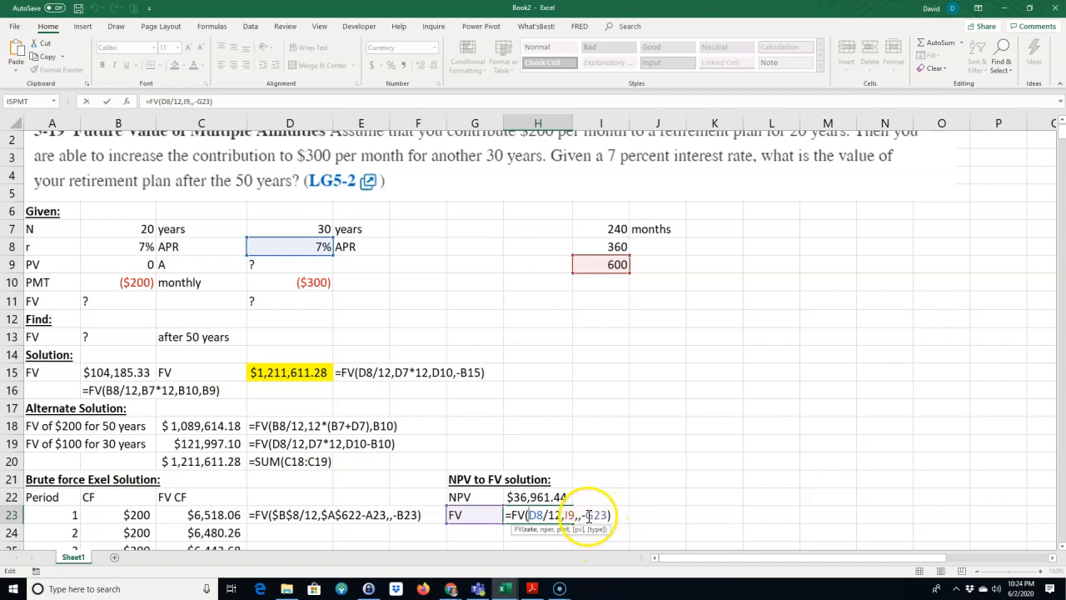
{"action": "left_click_drag", "start_coordinate": [585, 516], "coordinate": [601, 515]}
{"action": "left_click", "coordinate": [538, 497]}
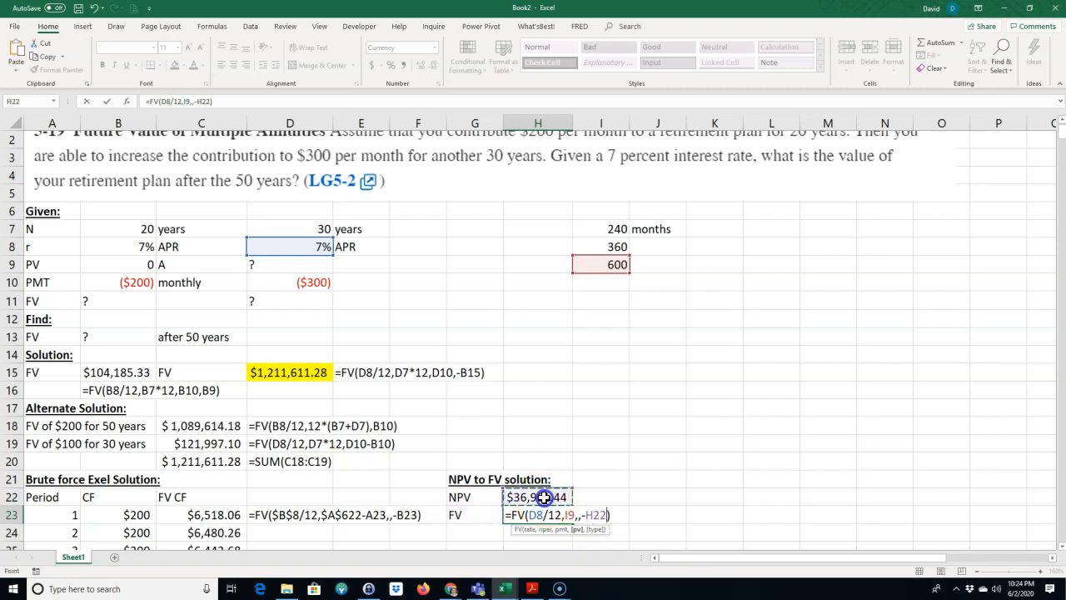
{"action": "key", "text": "Return"}
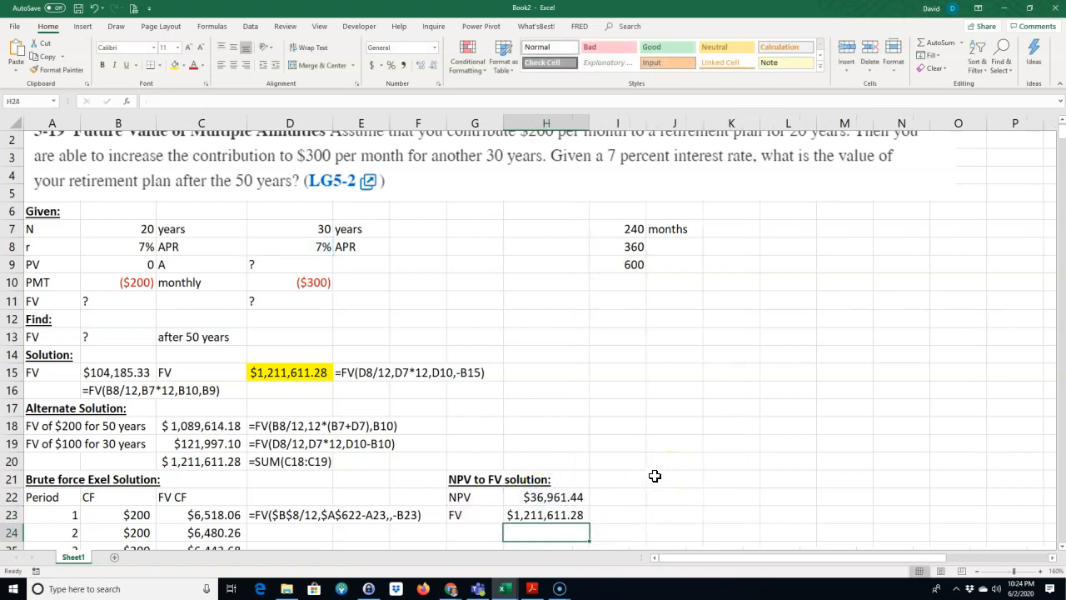
Step: Highlight the FV label and its result in G23:H23 in yellow
{"action": "left_click", "coordinate": [518, 515]}
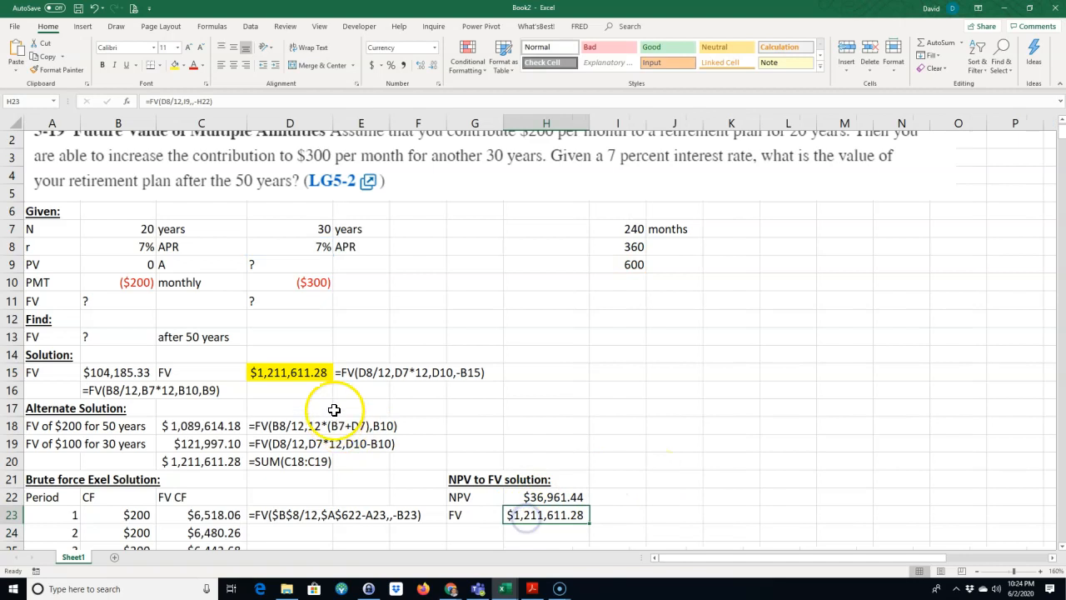
{"action": "left_click", "coordinate": [305, 373]}
{"action": "left_click", "coordinate": [515, 513]}
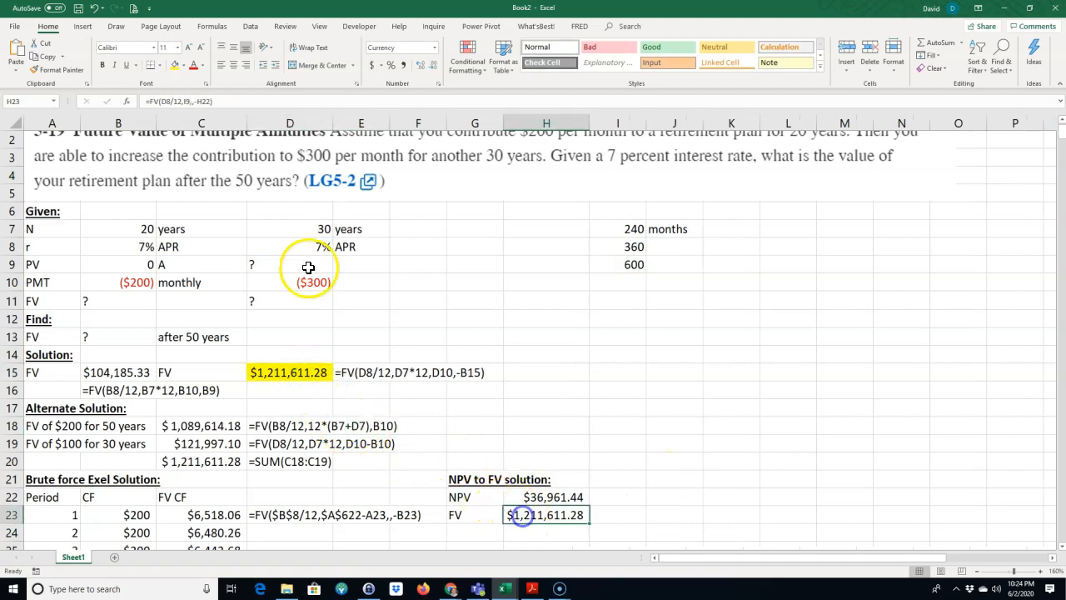
{"action": "left_click_drag", "start_coordinate": [463, 515], "coordinate": [508, 514]}
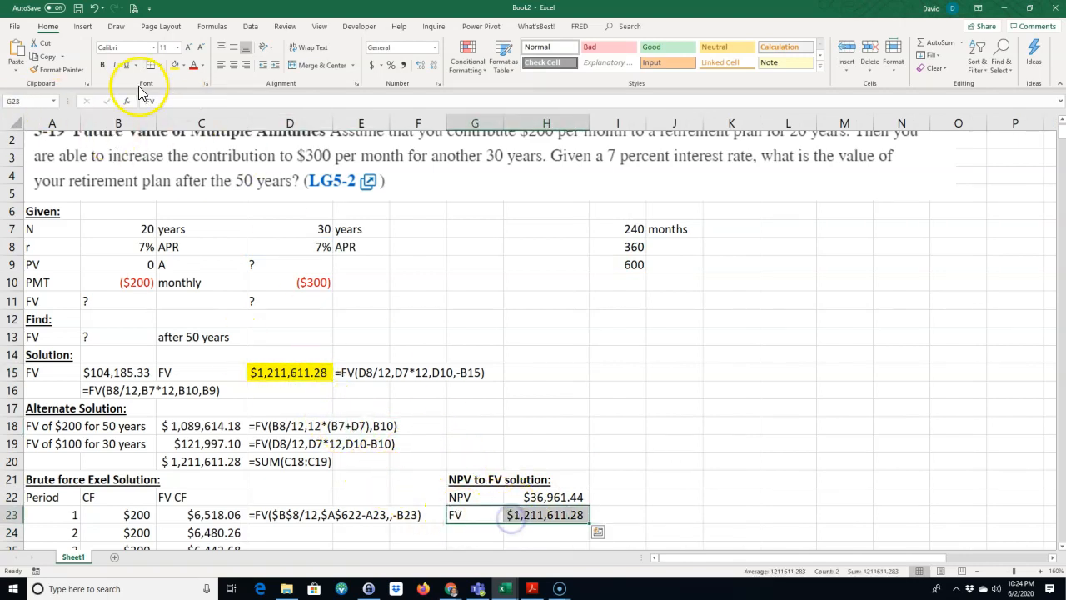
{"action": "left_click", "coordinate": [176, 70]}
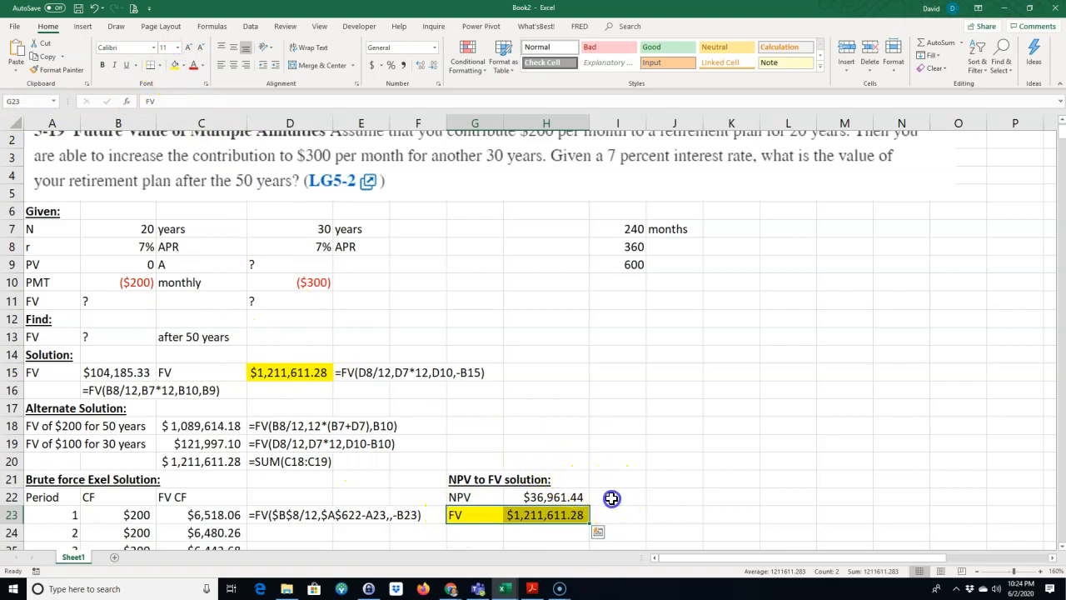
Step: Display the NPV and FV formulas as text by entering =FORMULATEXT(H22) in I22 and filling it down to I23
{"action": "left_click", "coordinate": [611, 497]}
{"action": "type", "text": "=form"}
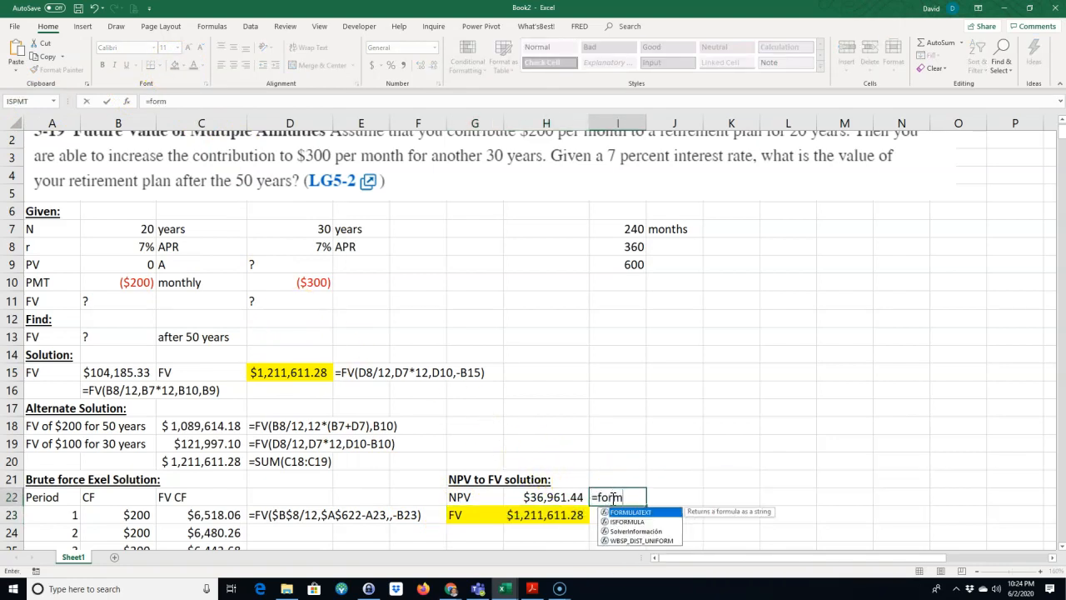
{"action": "key", "text": "Tab"}
{"action": "left_click", "coordinate": [541, 497]}
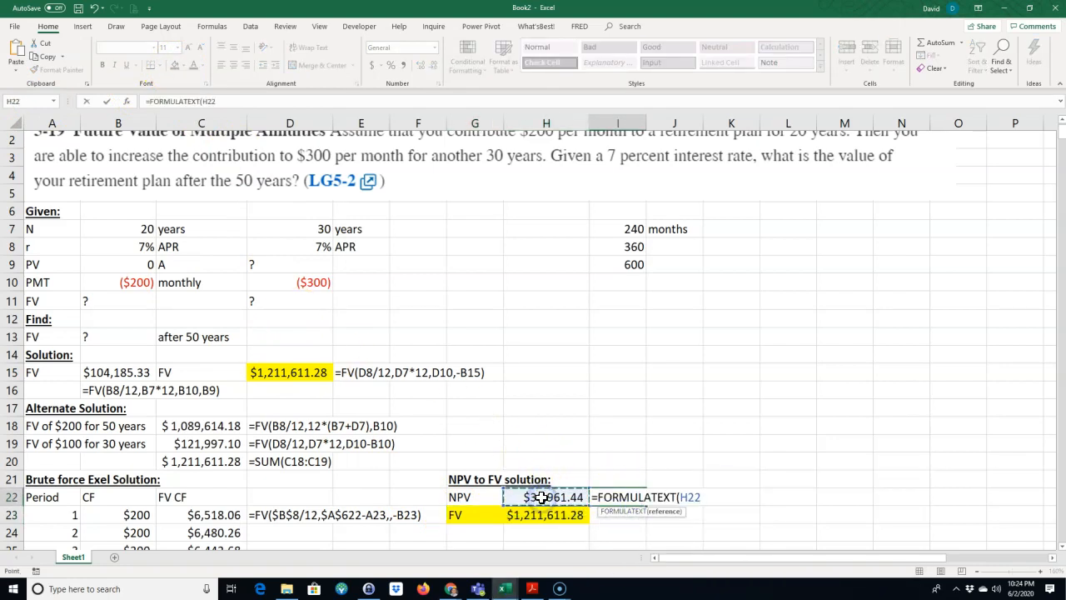
{"action": "key", "text": "Return"}
{"action": "left_click", "coordinate": [613, 500]}
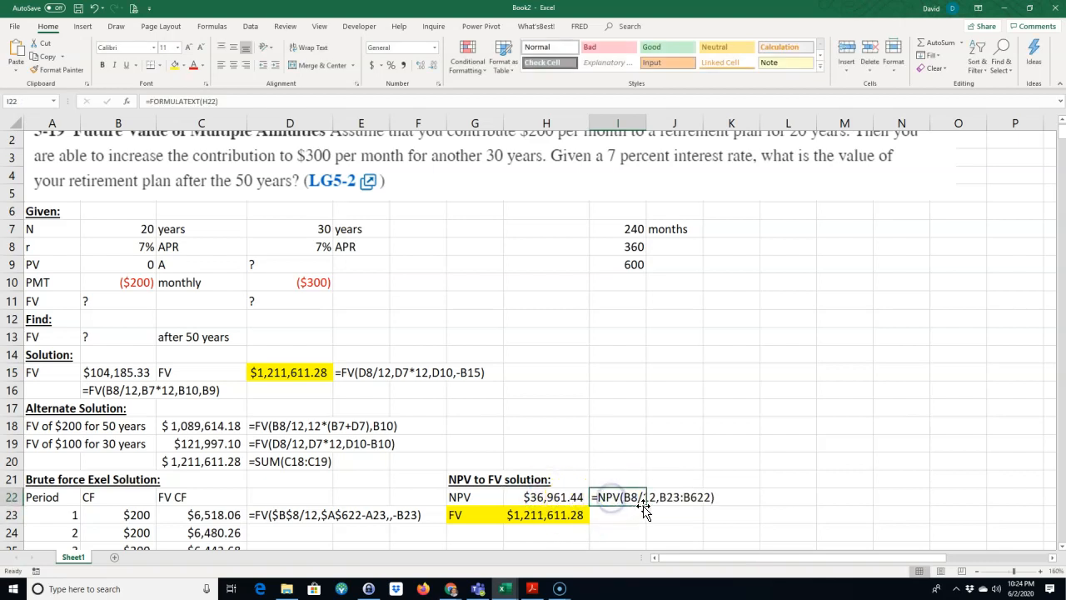
{"action": "left_click_drag", "start_coordinate": [646, 507], "coordinate": [646, 521]}
{"action": "left_click", "coordinate": [630, 429]}
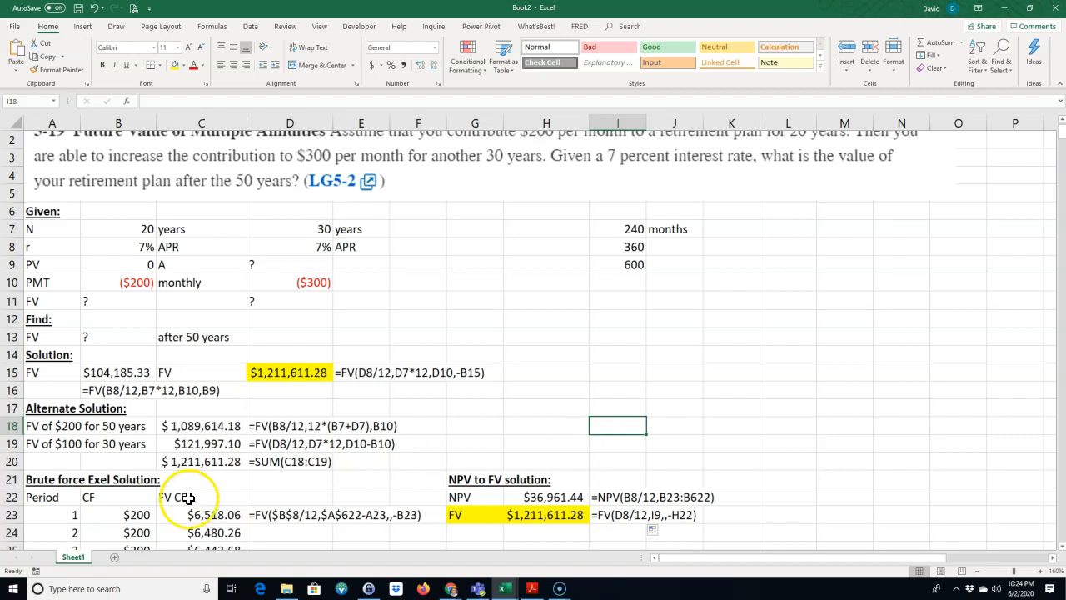
Step: Highlight the Alternate Solution total in C20 in yellow
{"action": "left_click_drag", "start_coordinate": [57, 427], "coordinate": [178, 426]}
{"action": "left_click", "coordinate": [178, 461]}
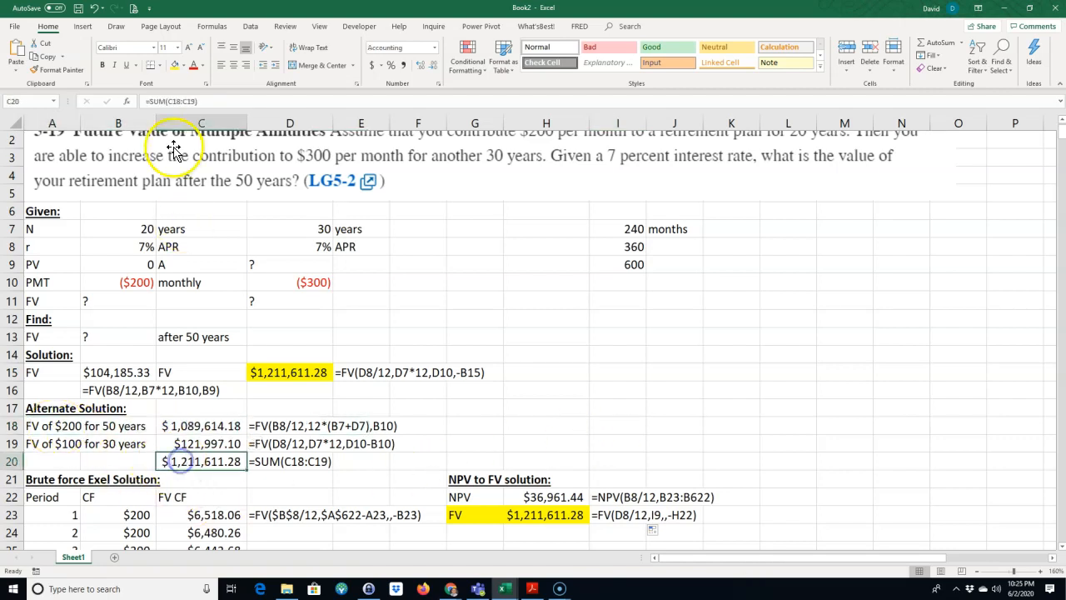
{"action": "left_click", "coordinate": [175, 65]}
{"action": "left_click", "coordinate": [445, 299]}
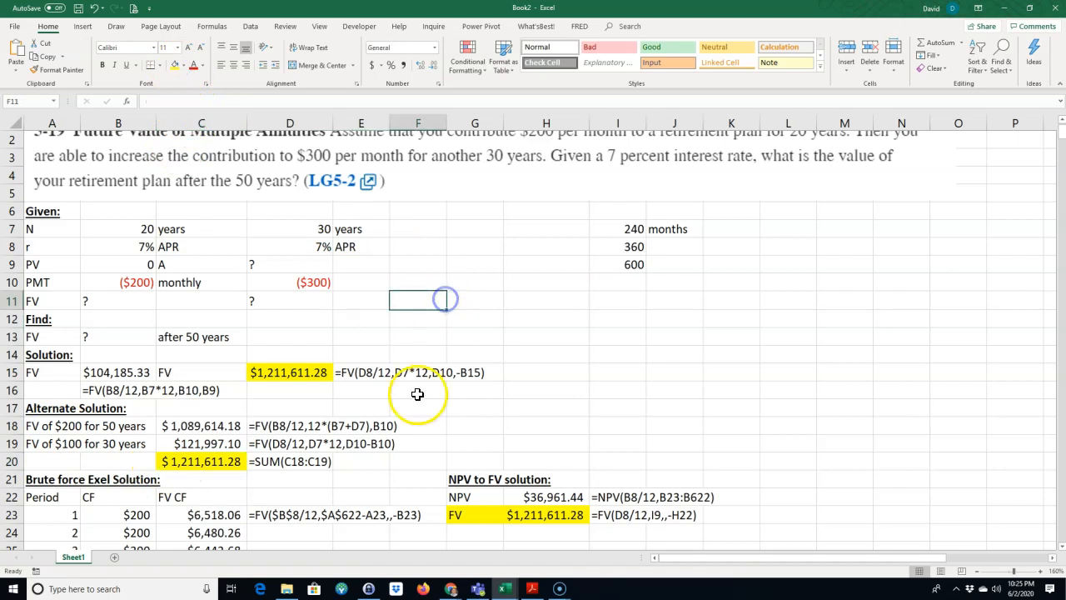
{"action": "scroll", "coordinate": [413, 396], "scroll_direction": "down", "scroll_amount": 7}
{"action": "scroll", "coordinate": [390, 402], "scroll_direction": "up", "scroll_amount": 7}
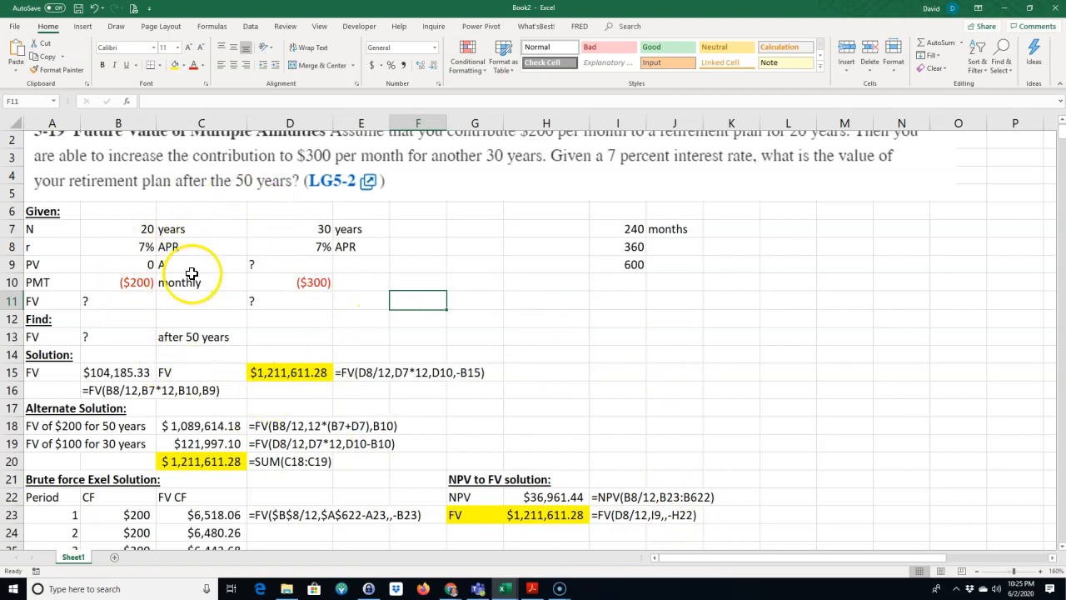
{"action": "scroll", "coordinate": [229, 283], "scroll_direction": "up", "scroll_amount": 1}
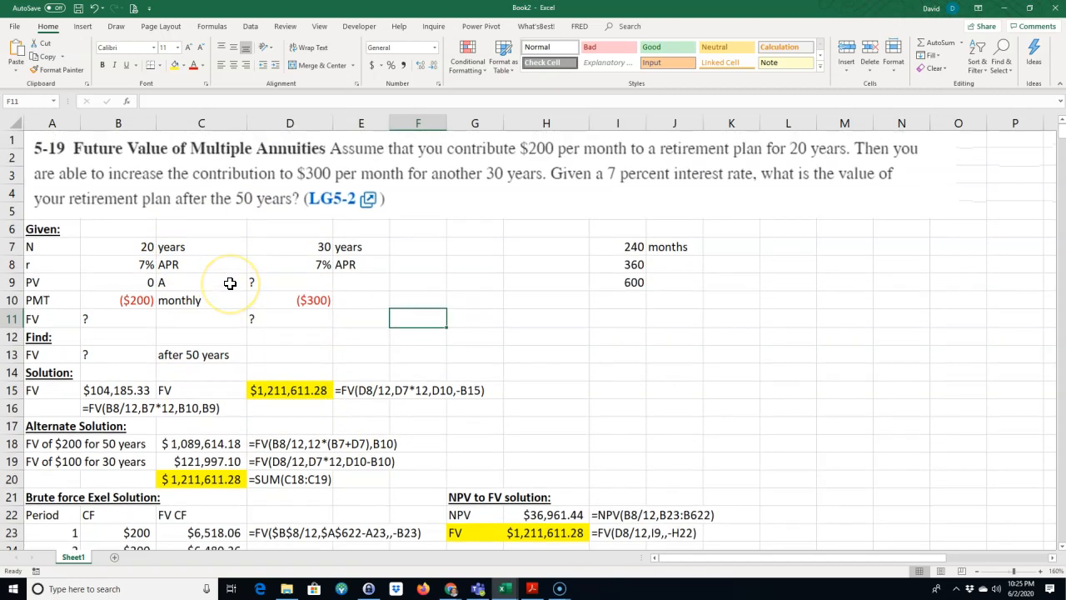